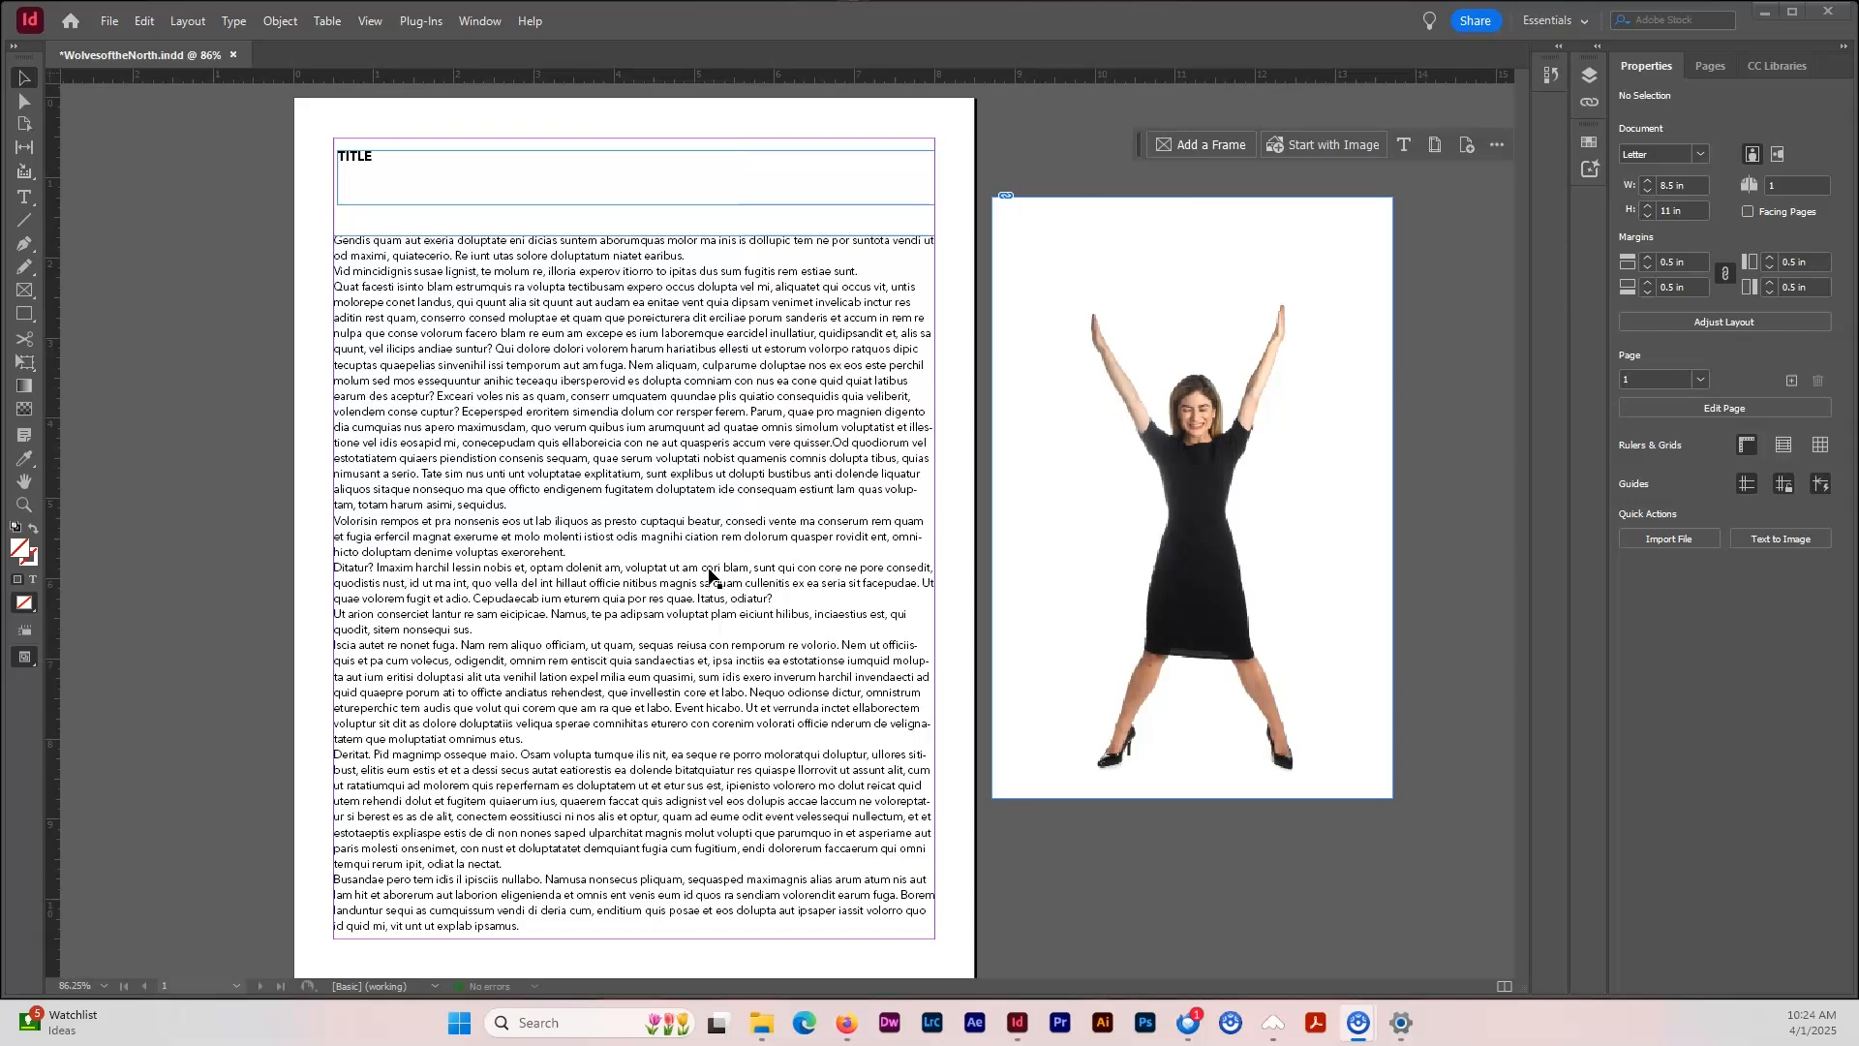
# Fill the body text frame with teal using color 23a48a and reselect the frame.
pyautogui.click(659, 548)
pyautogui.doubleClick(25, 548)
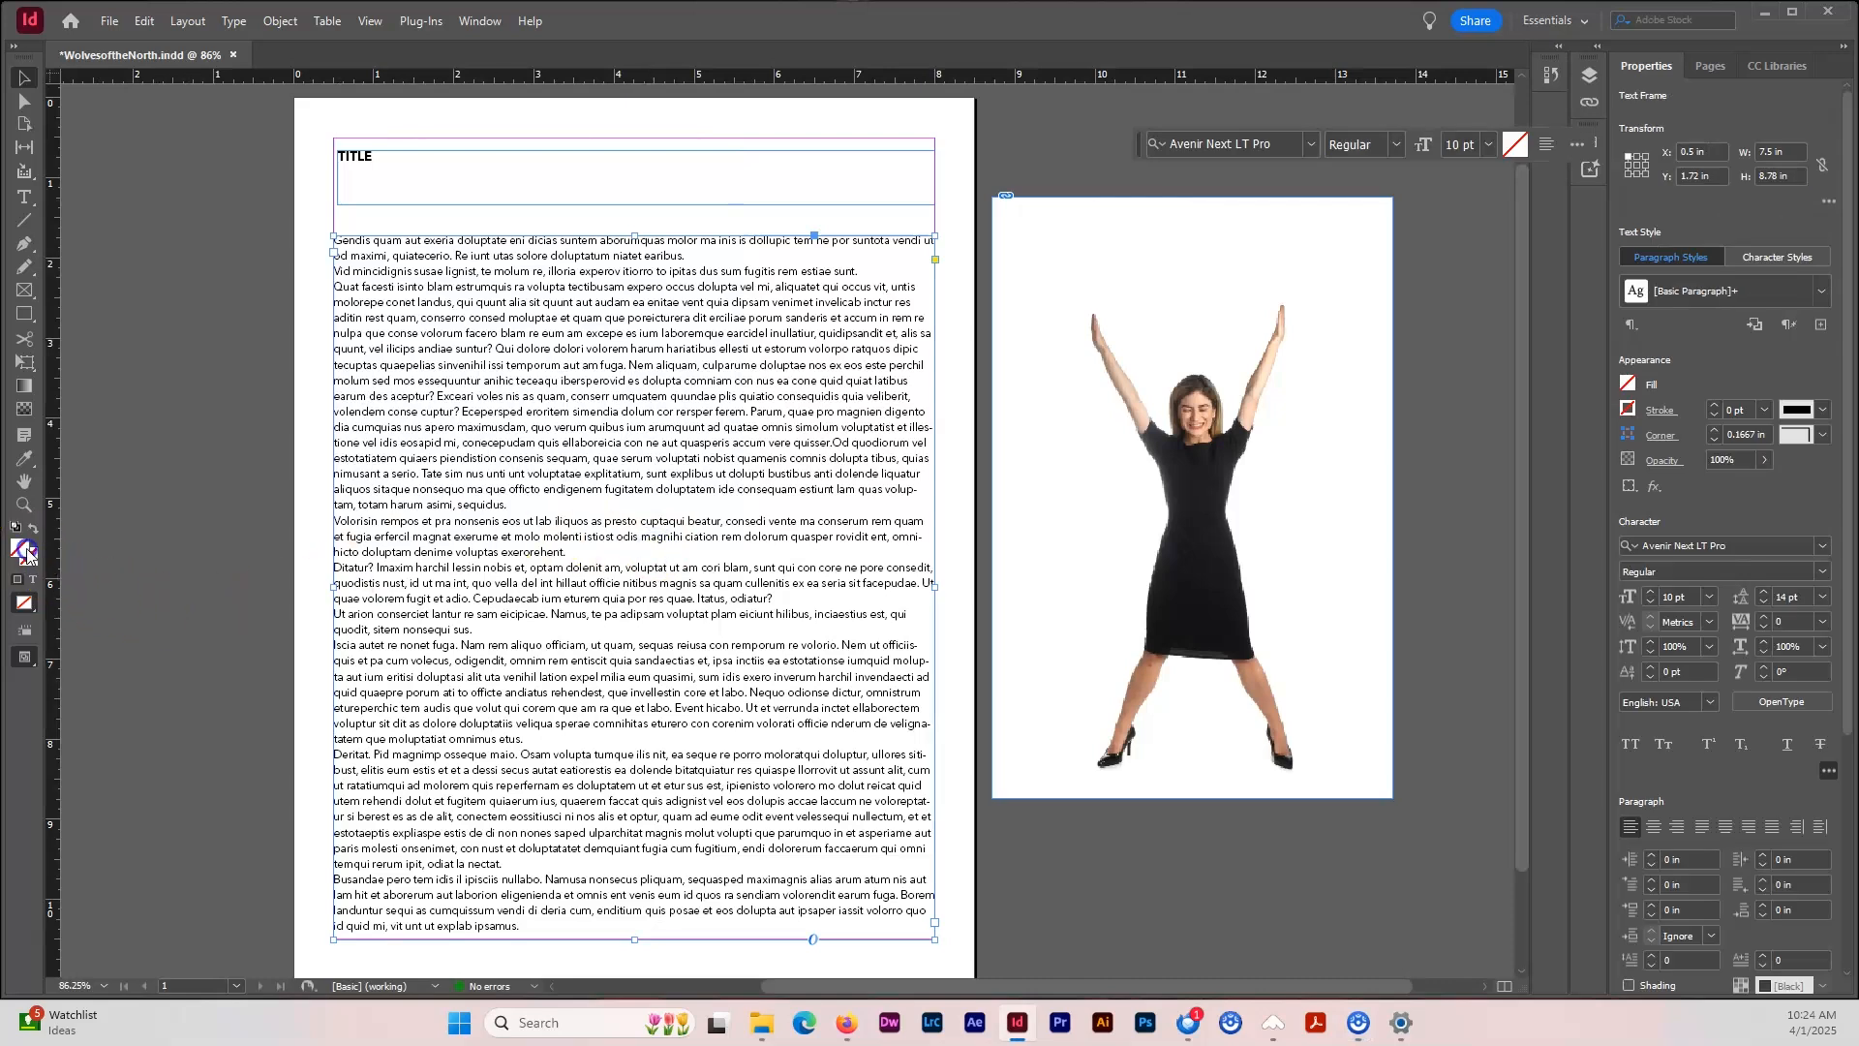
pyautogui.click(805, 481)
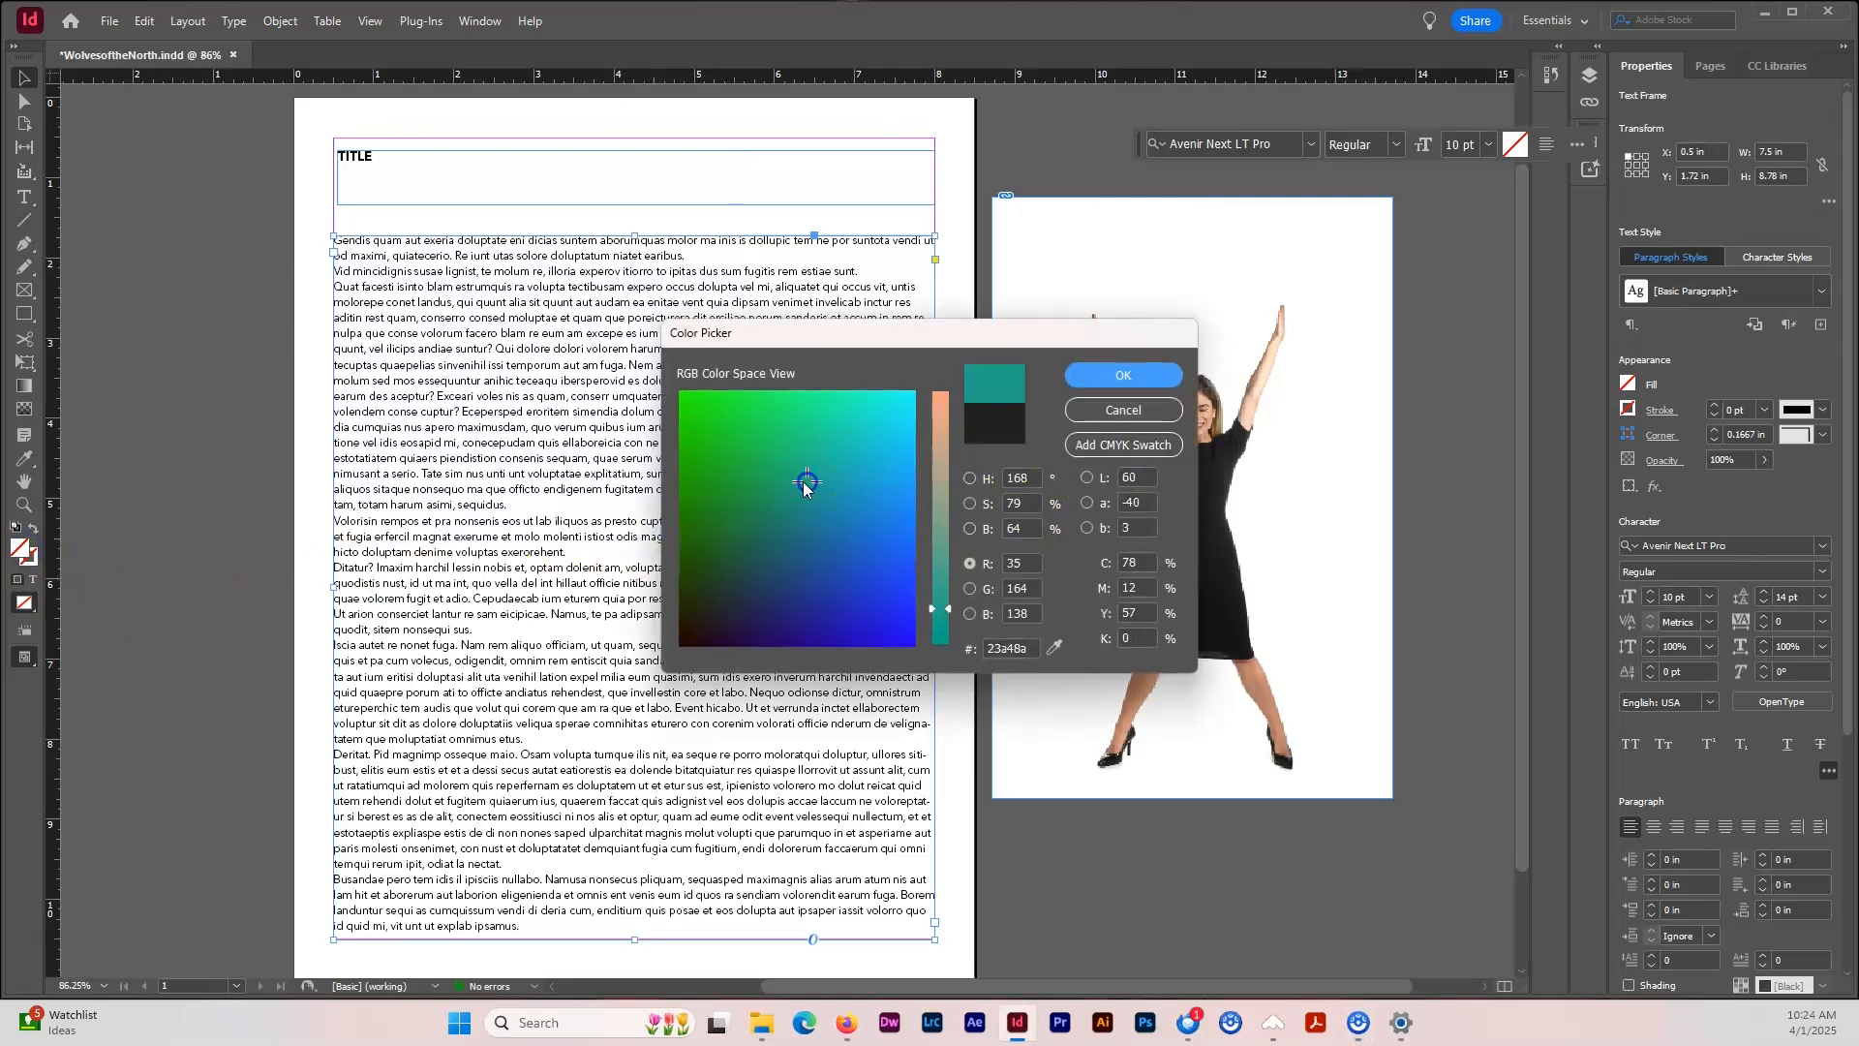
pyautogui.click(1125, 375)
pyautogui.click(304, 484)
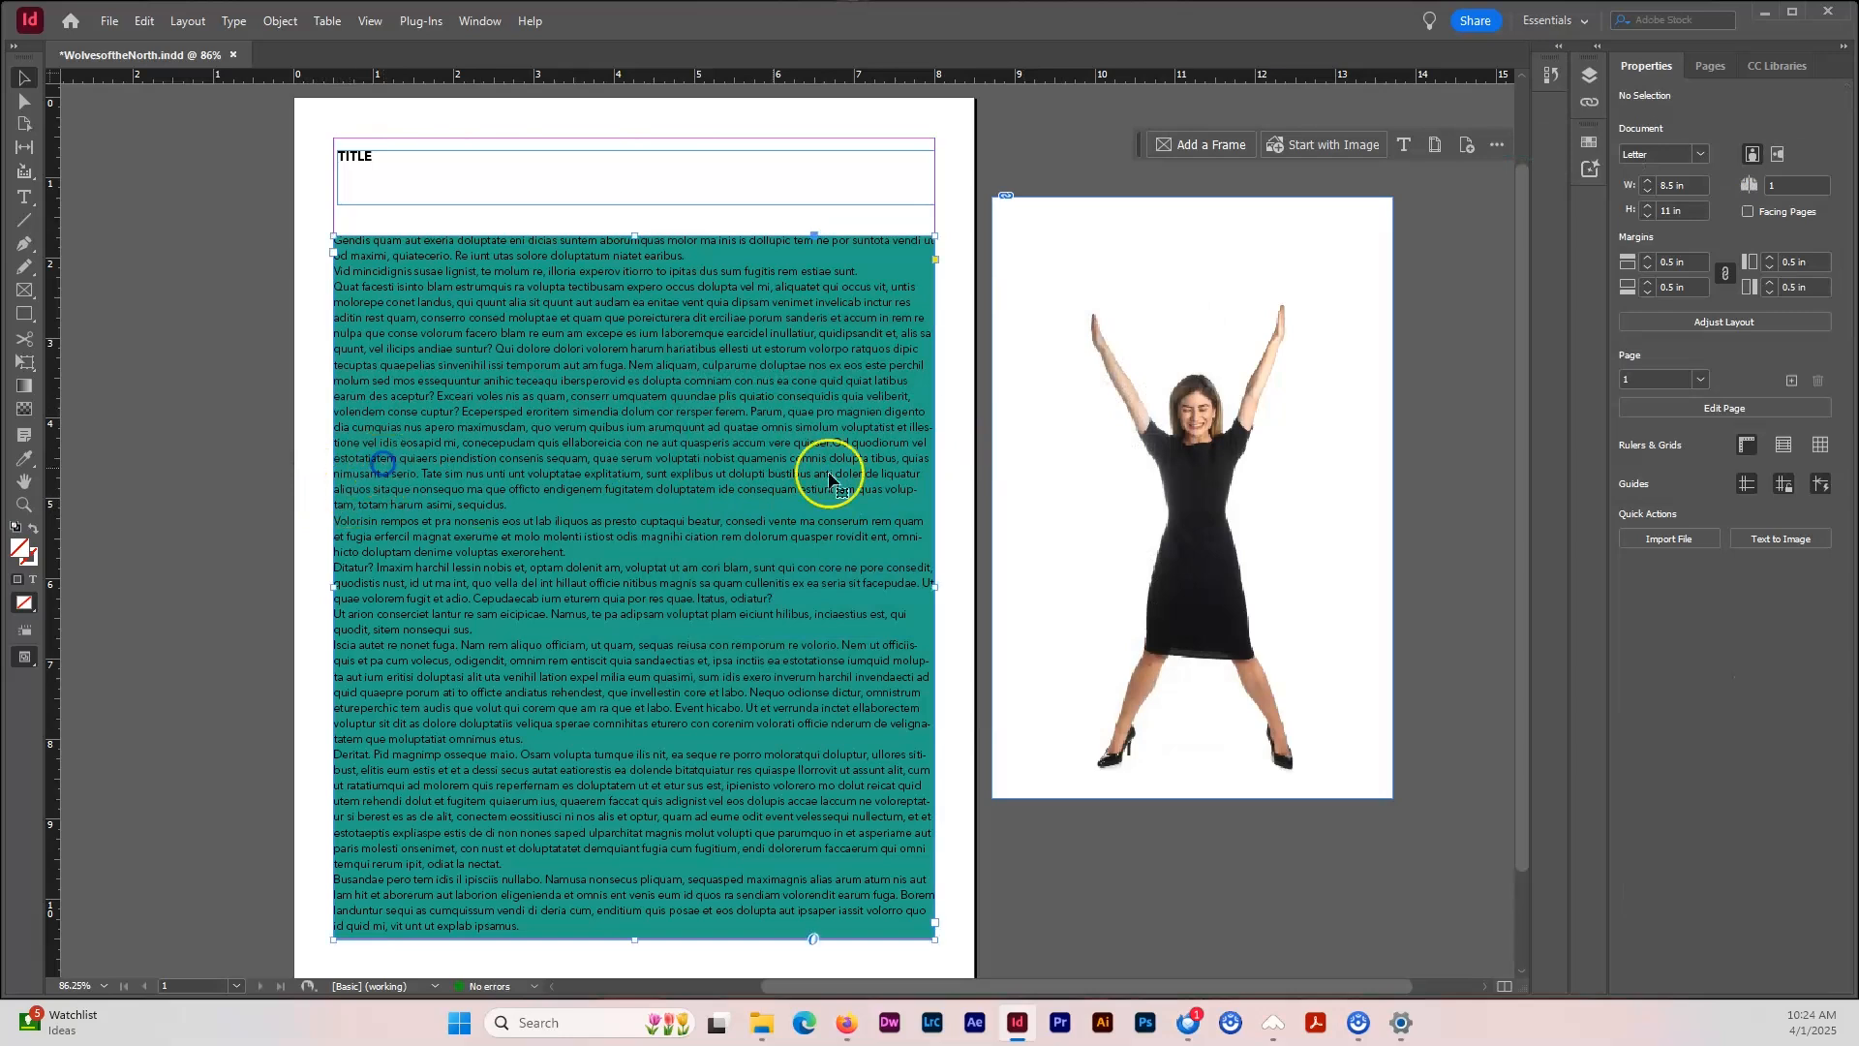
pyautogui.click(829, 471)
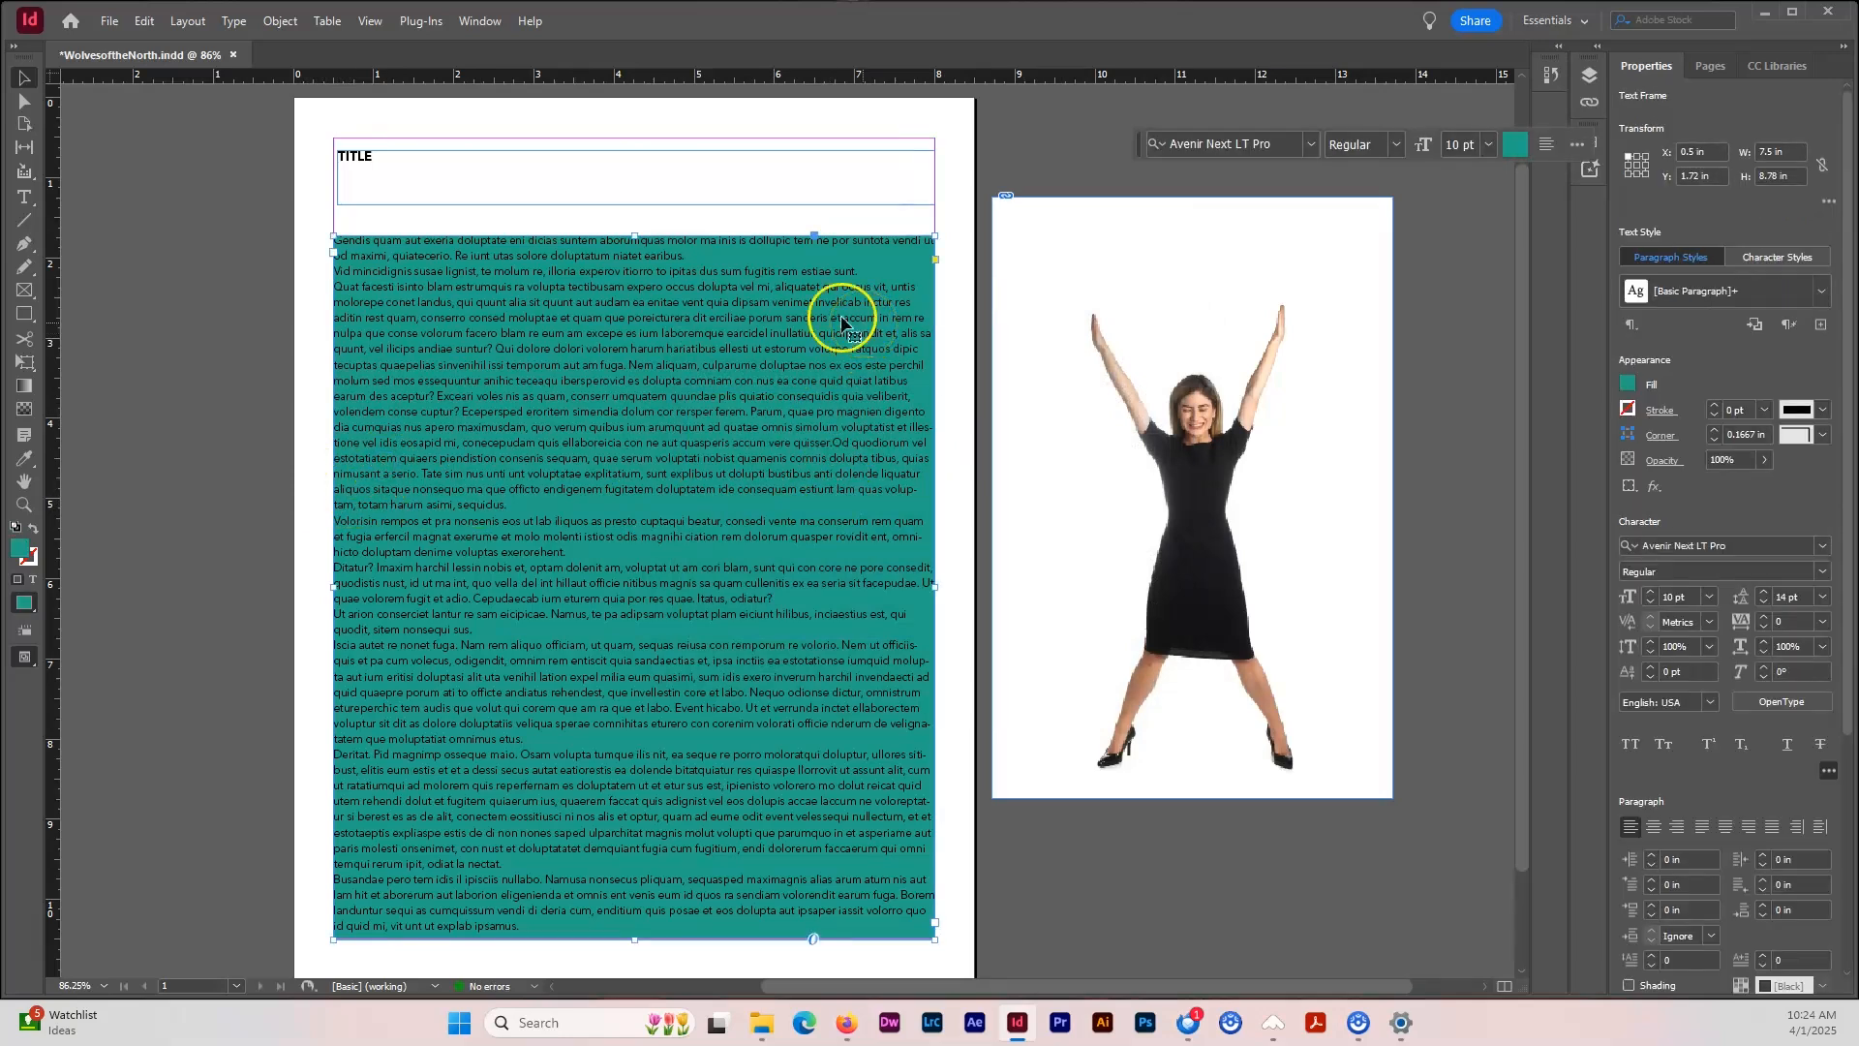
# Try narrowing the body text frame from its left edge and return that edge to the page margin.
pyautogui.moveTo(331, 588); pyautogui.dragTo(373, 588)
pyautogui.click(367, 590)
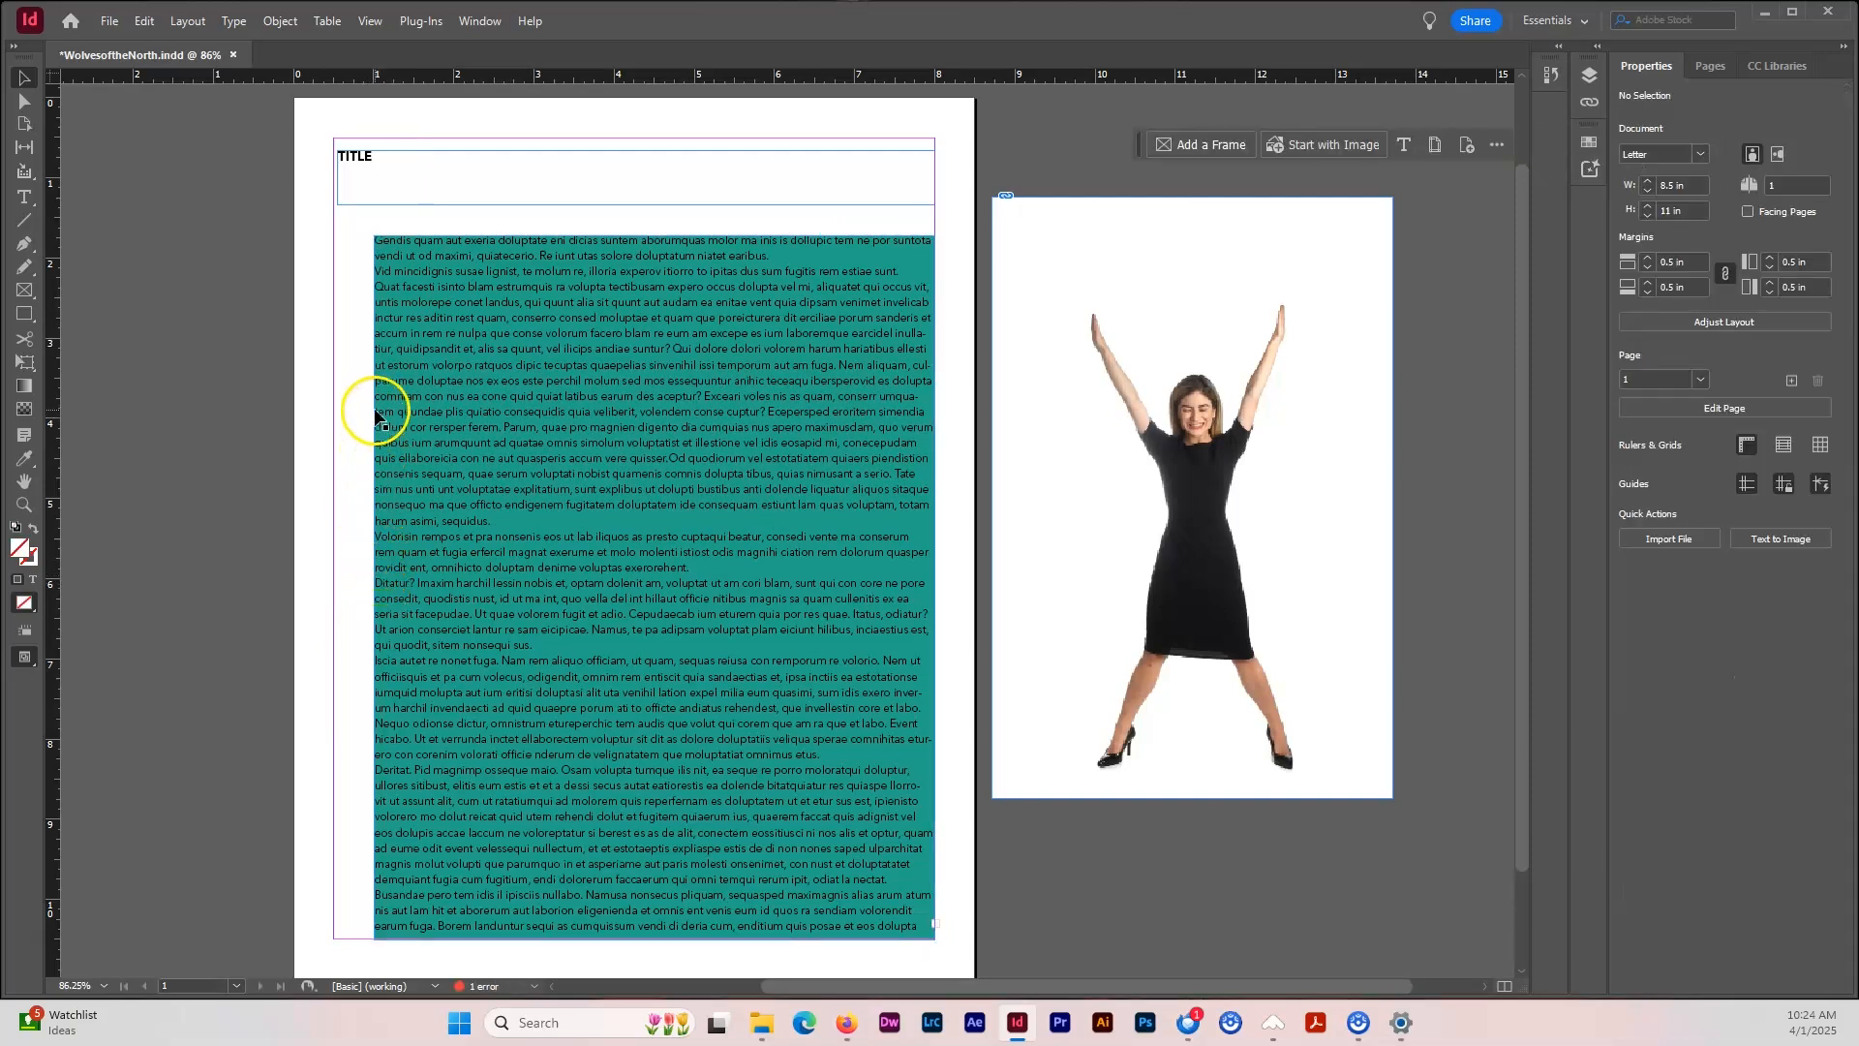
pyautogui.click(376, 587)
pyautogui.moveTo(375, 587); pyautogui.dragTo(334, 584)
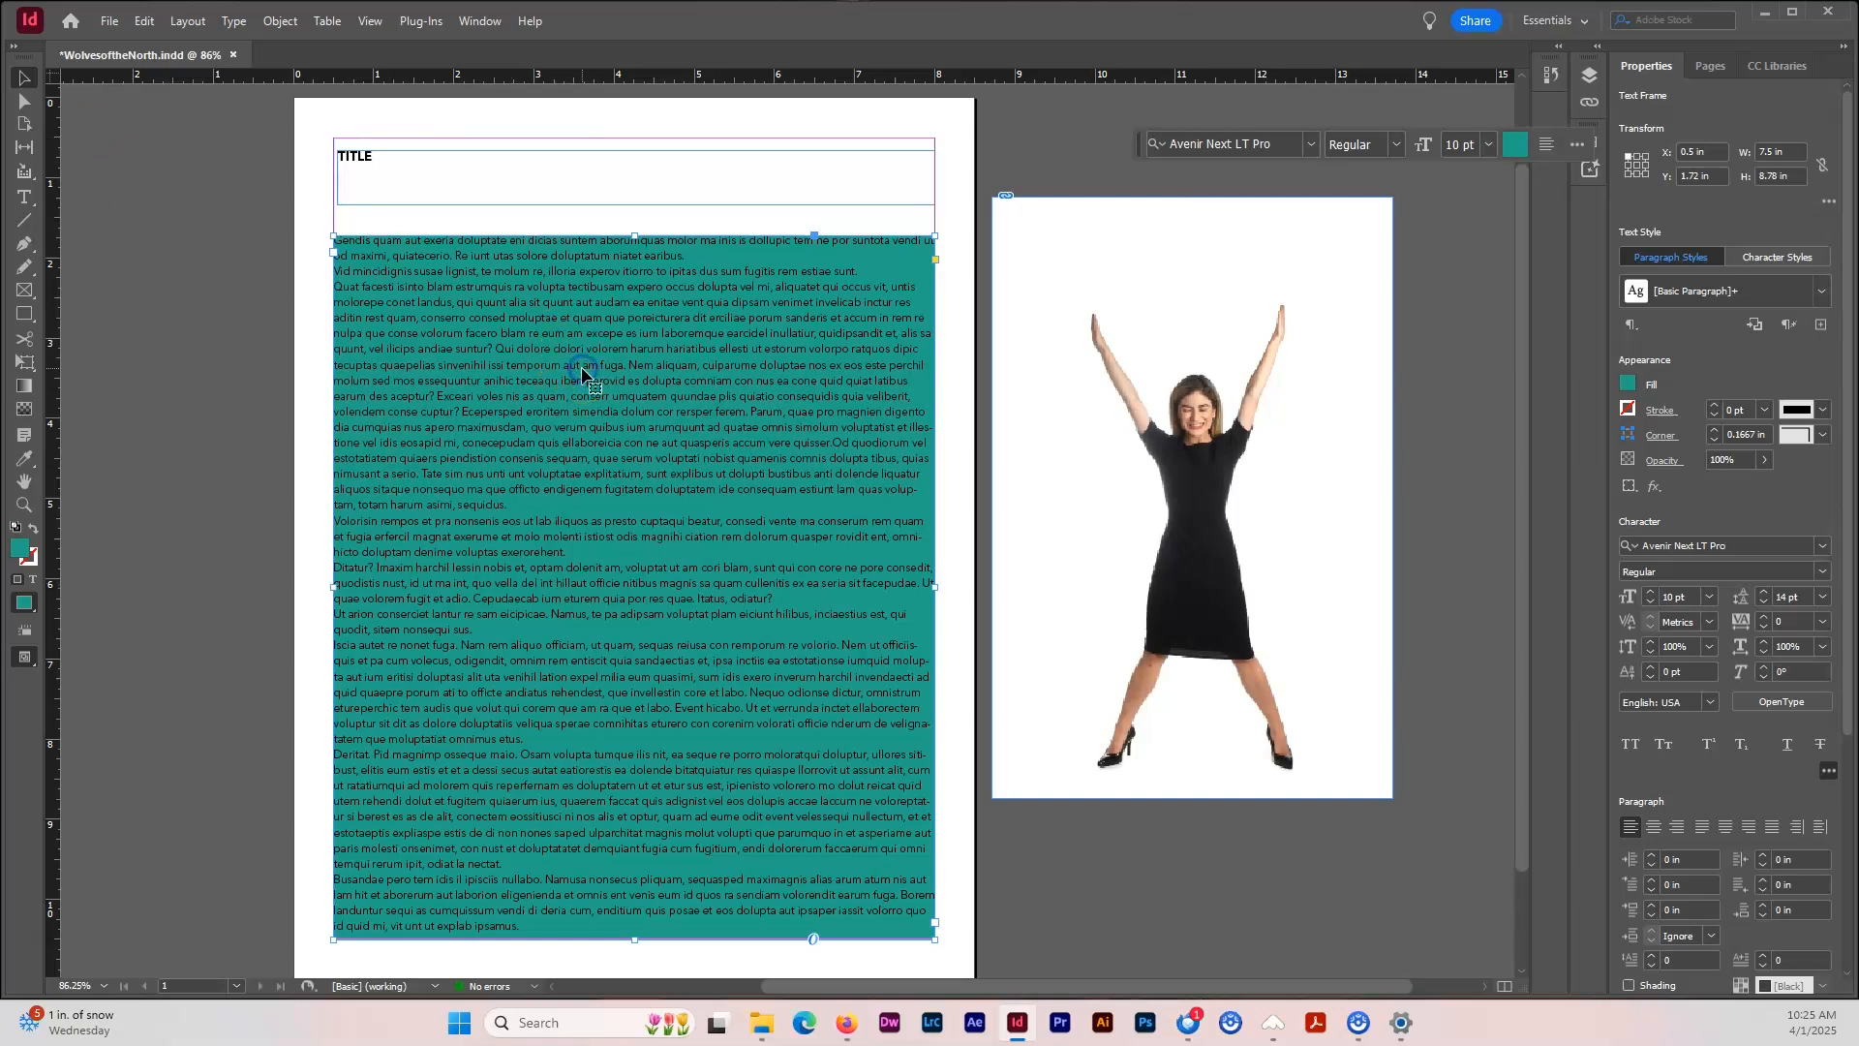
# Set the body text frame to two columns in its Text Frame Options.
pyautogui.rightClick(566, 315)
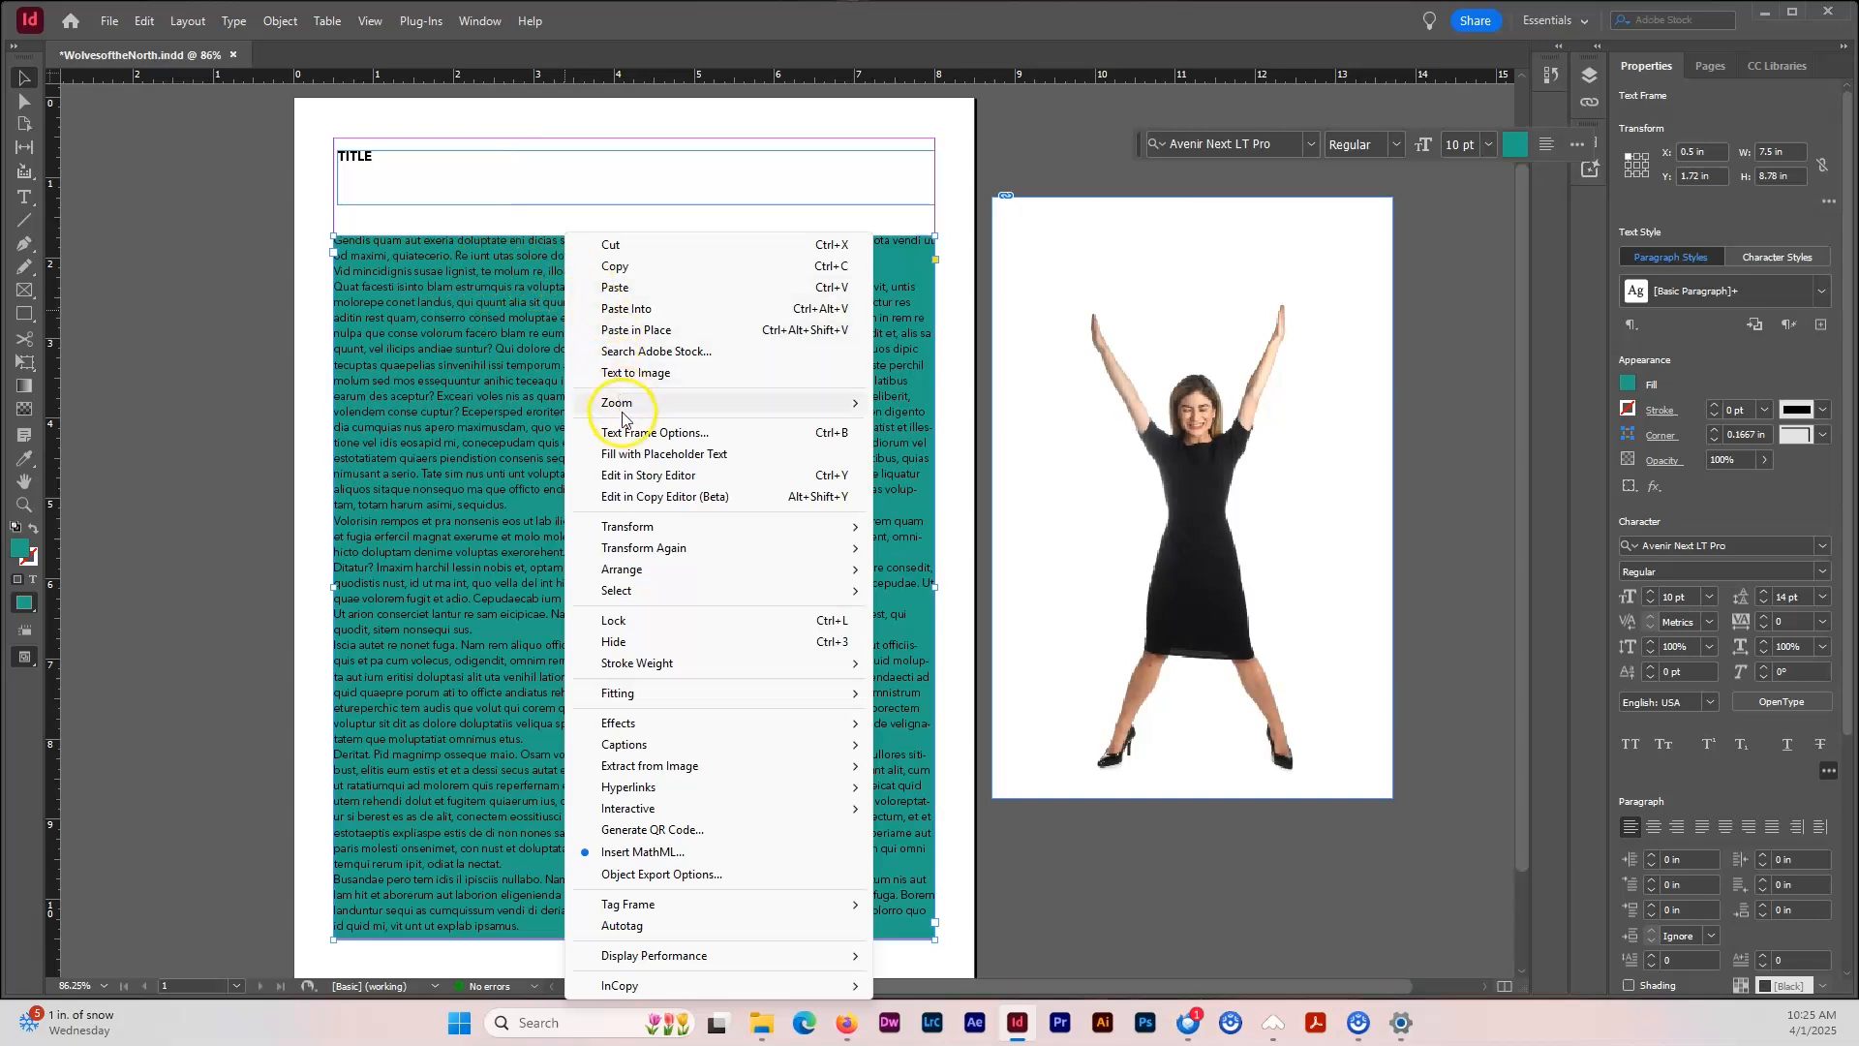
pyautogui.click(684, 433)
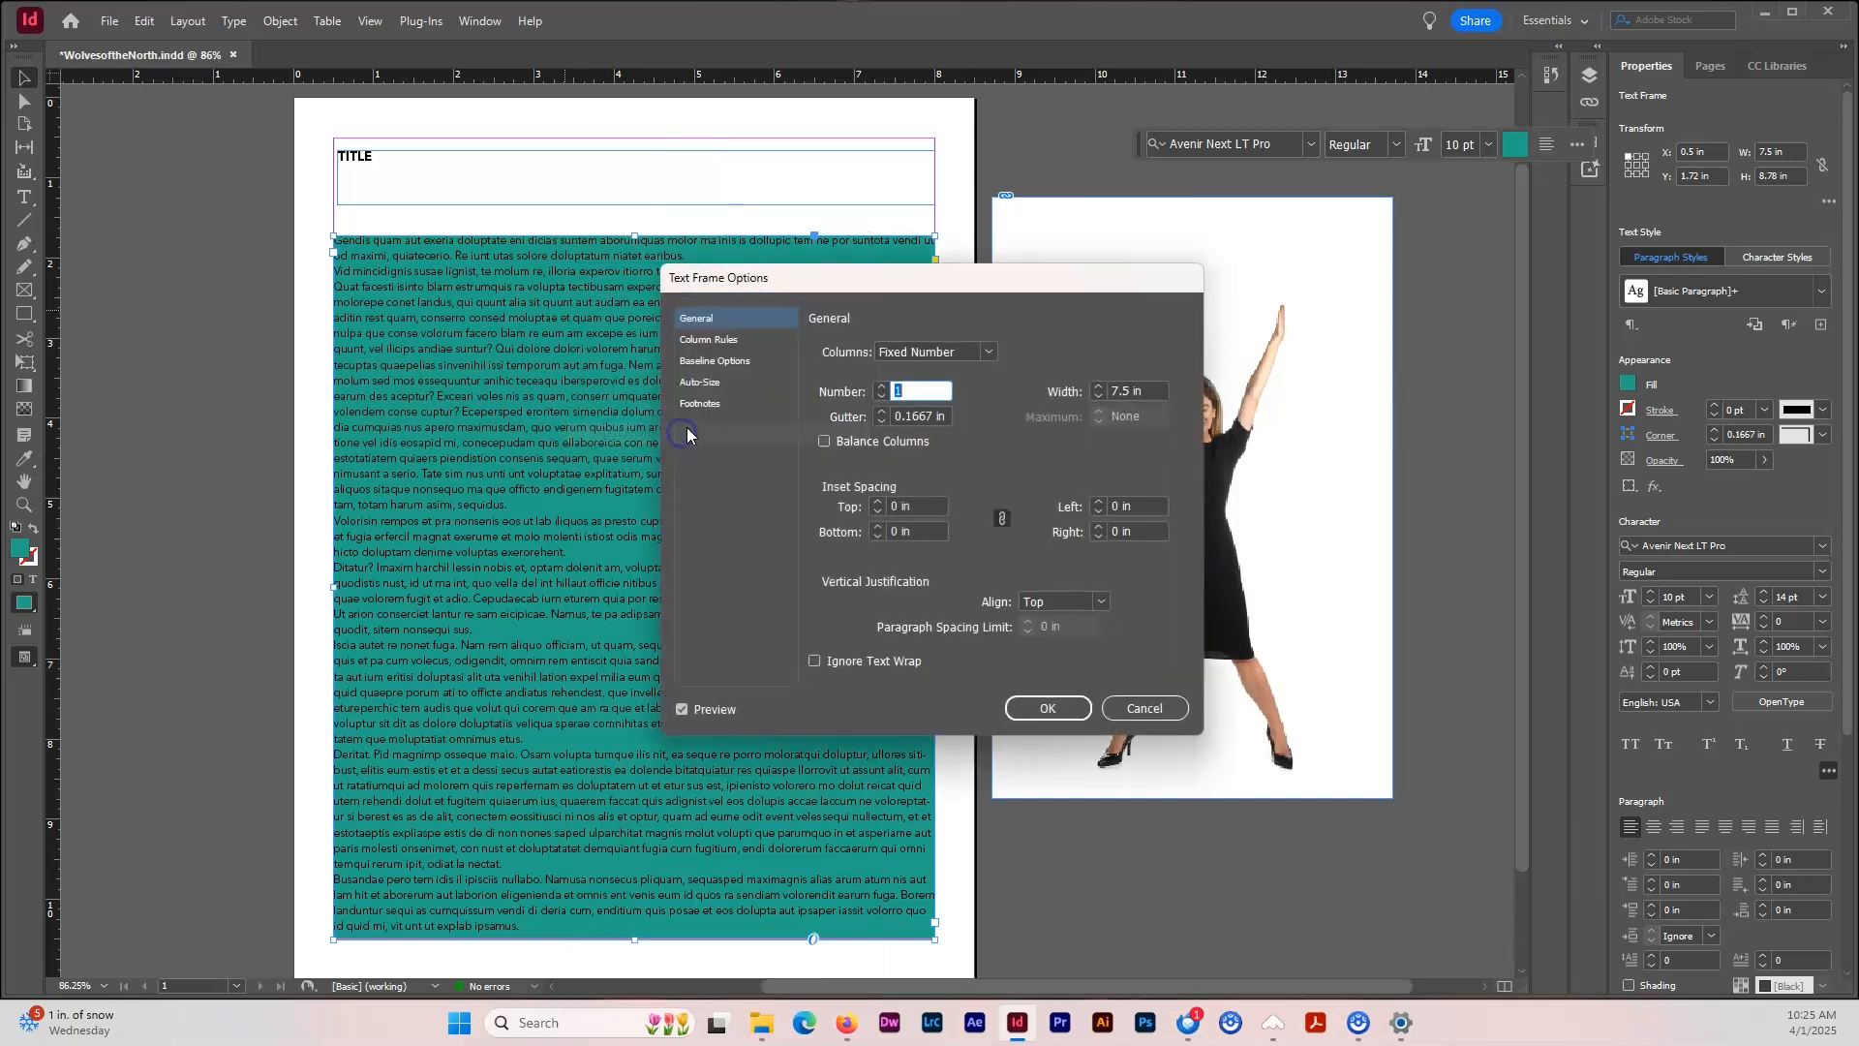
pyautogui.moveTo(884, 281); pyautogui.dragTo(1170, 270)
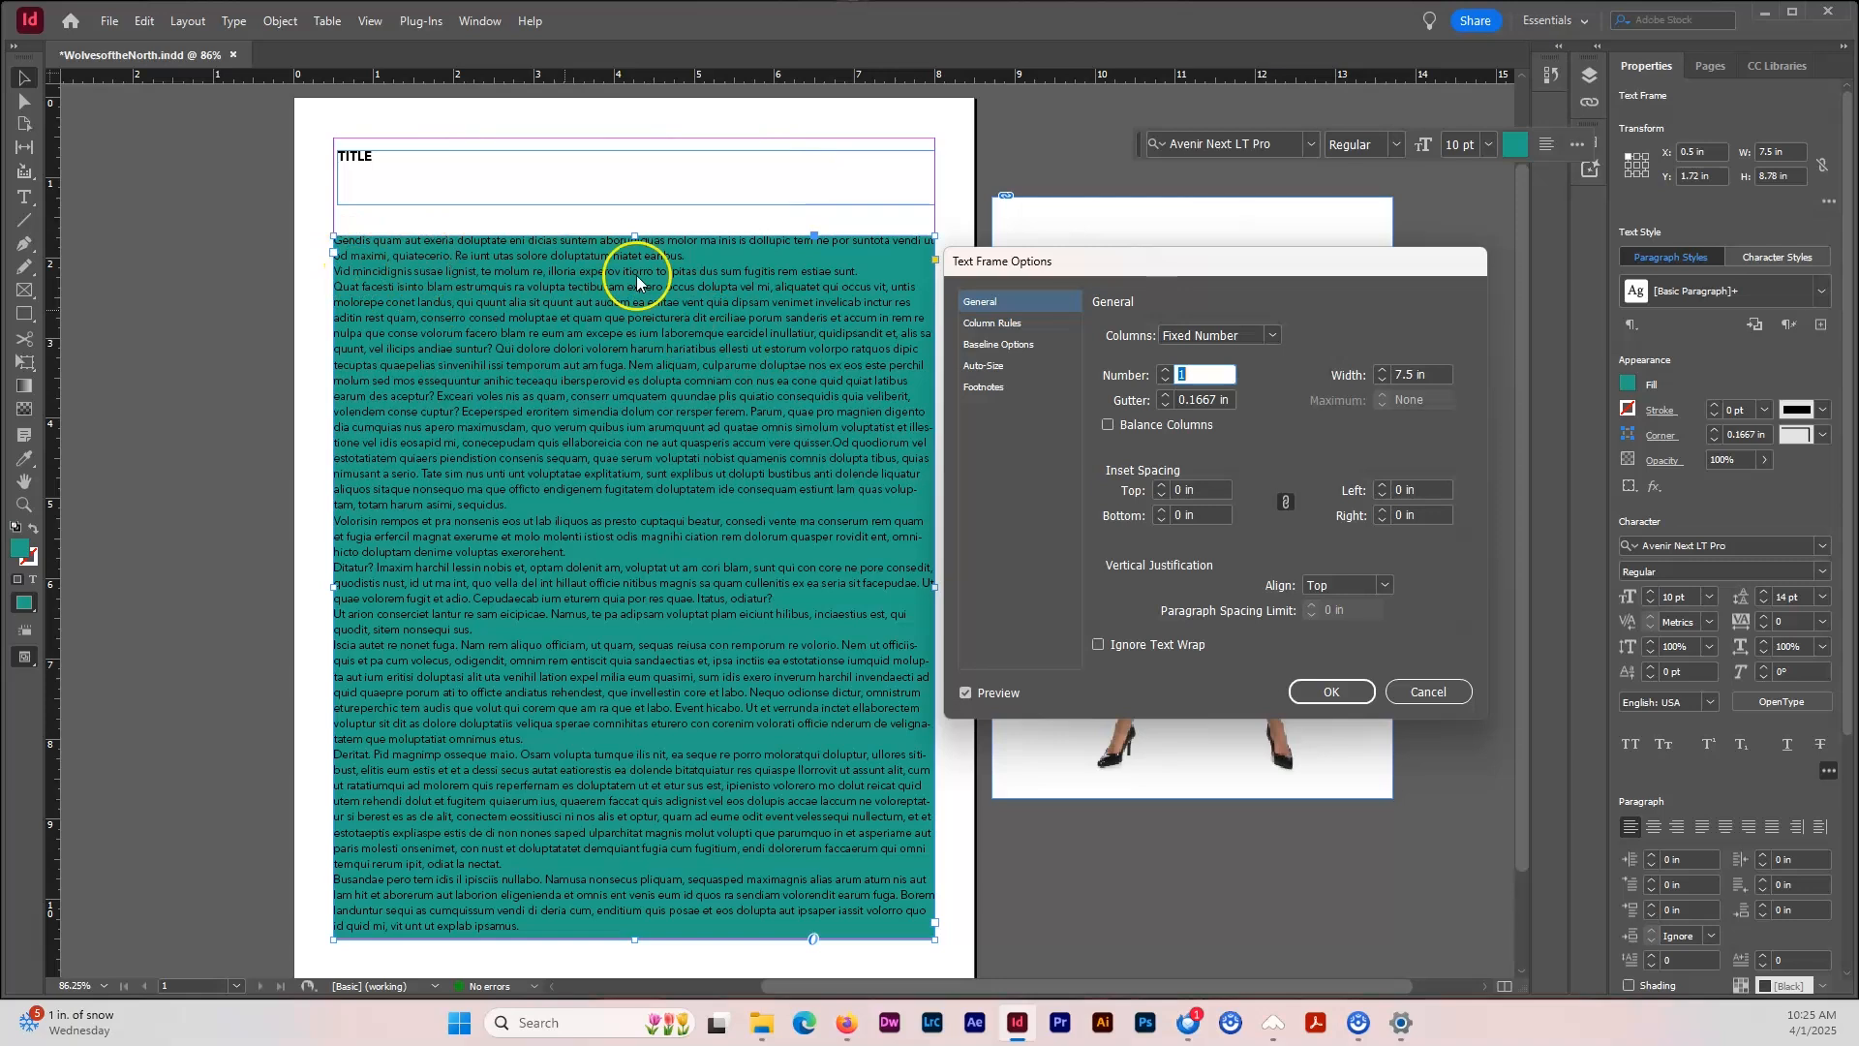
pyautogui.click(1165, 369)
pyautogui.click(1165, 369)
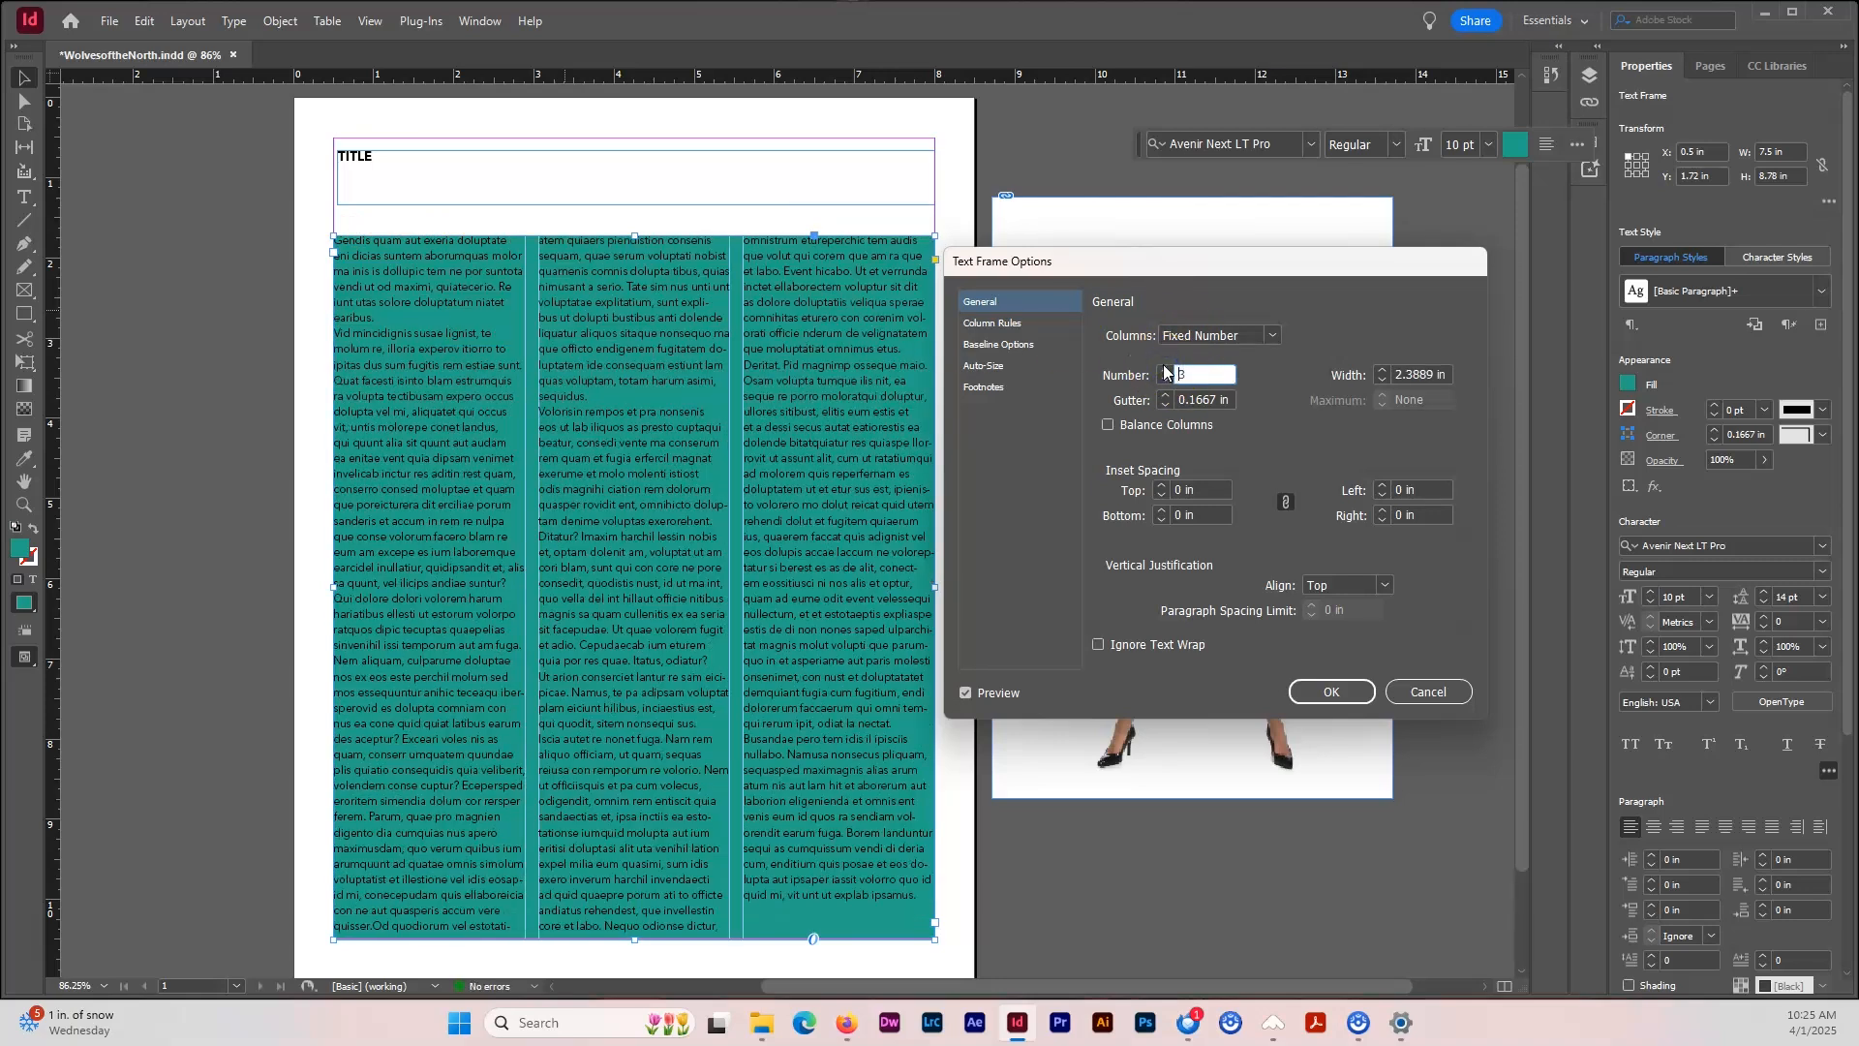
pyautogui.click(1165, 380)
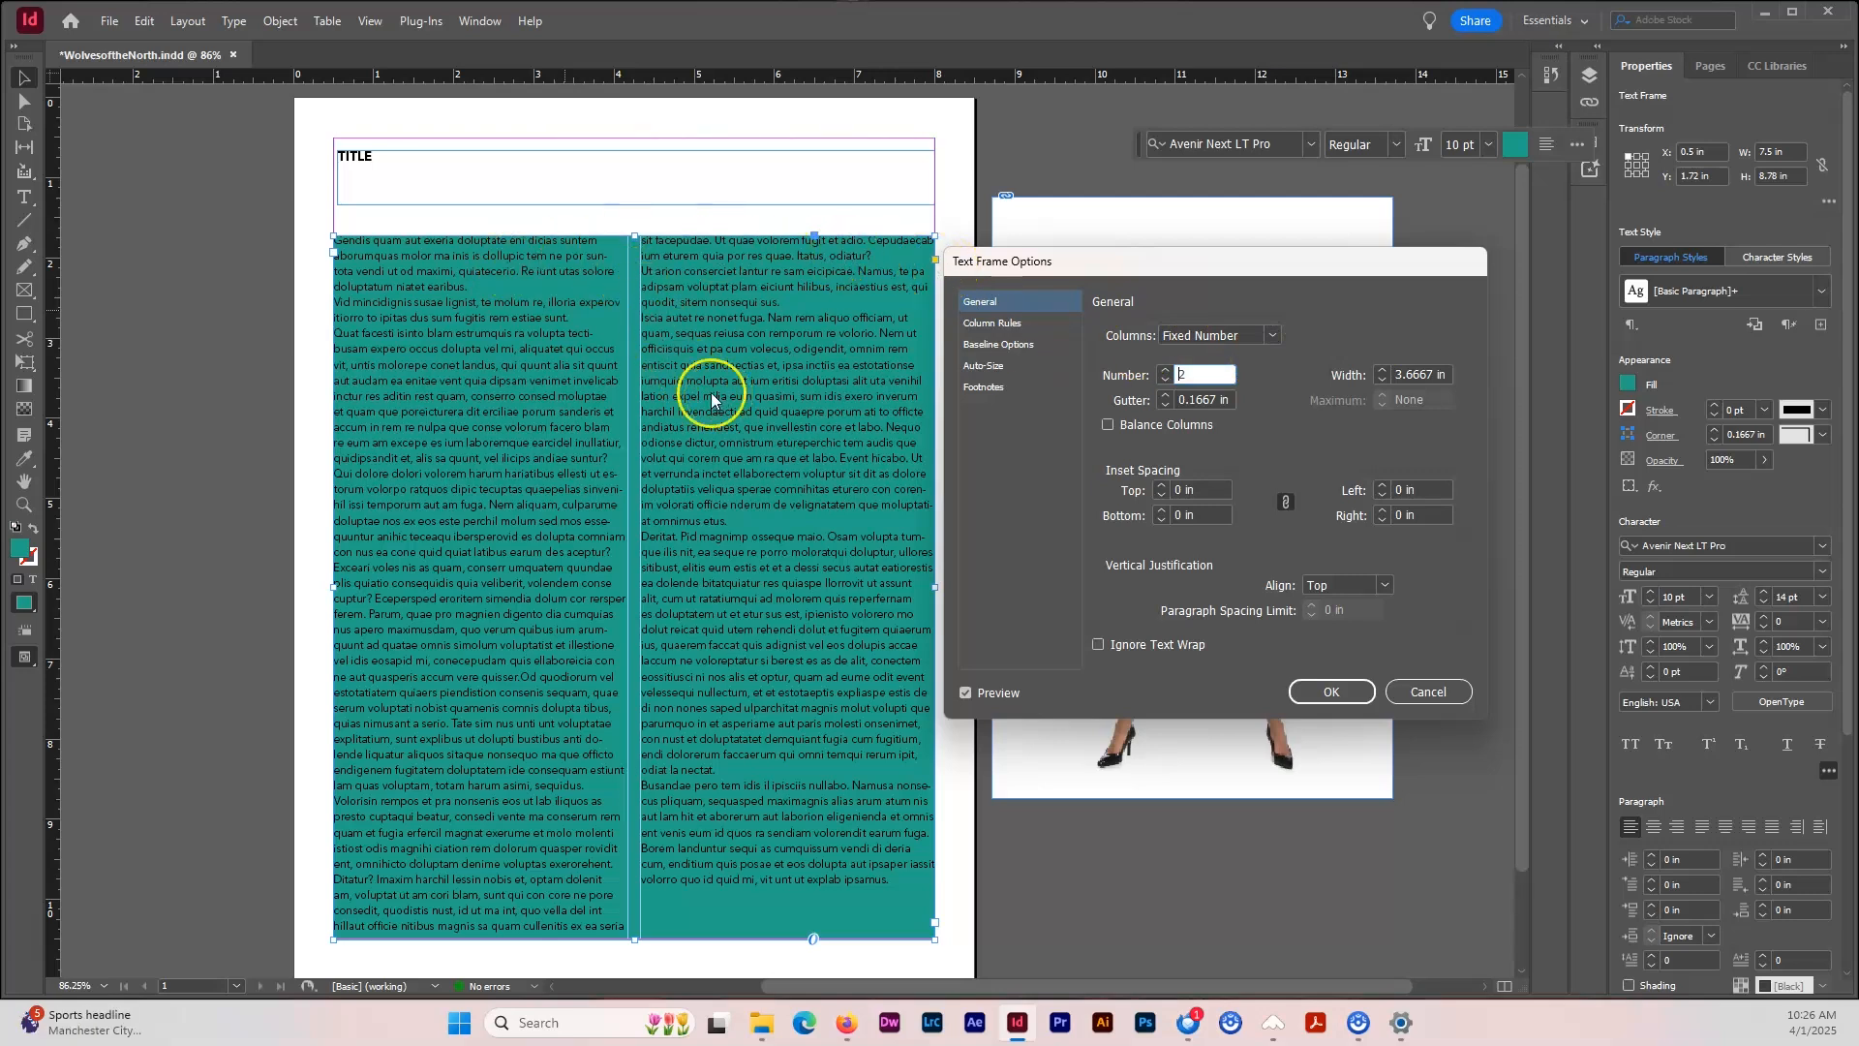
# Set the column width of the body text frame to 3.625 in.
pyautogui.click(1383, 370)
pyautogui.click(1383, 370)
pyautogui.click(1383, 370)
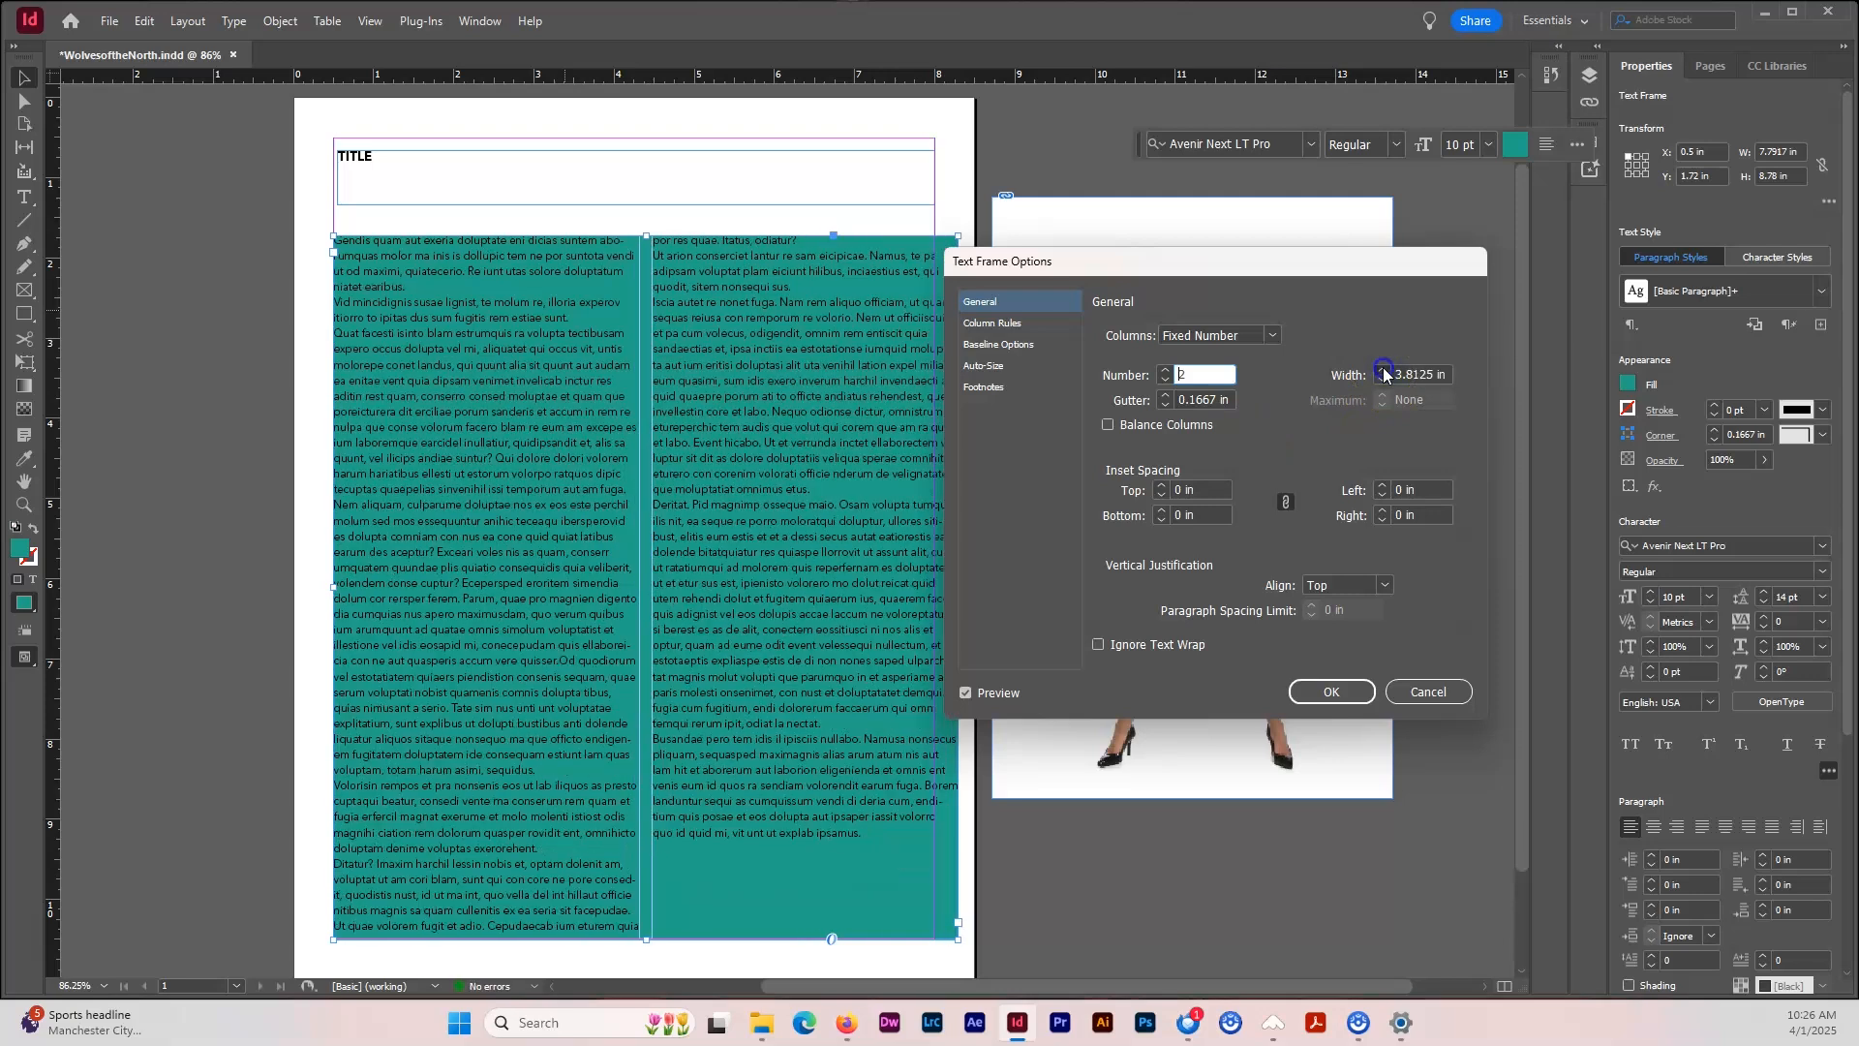
pyautogui.click(1382, 370)
pyautogui.click(1382, 381)
pyautogui.click(1381, 380)
pyautogui.click(1382, 381)
pyautogui.click(1382, 380)
pyautogui.click(1382, 370)
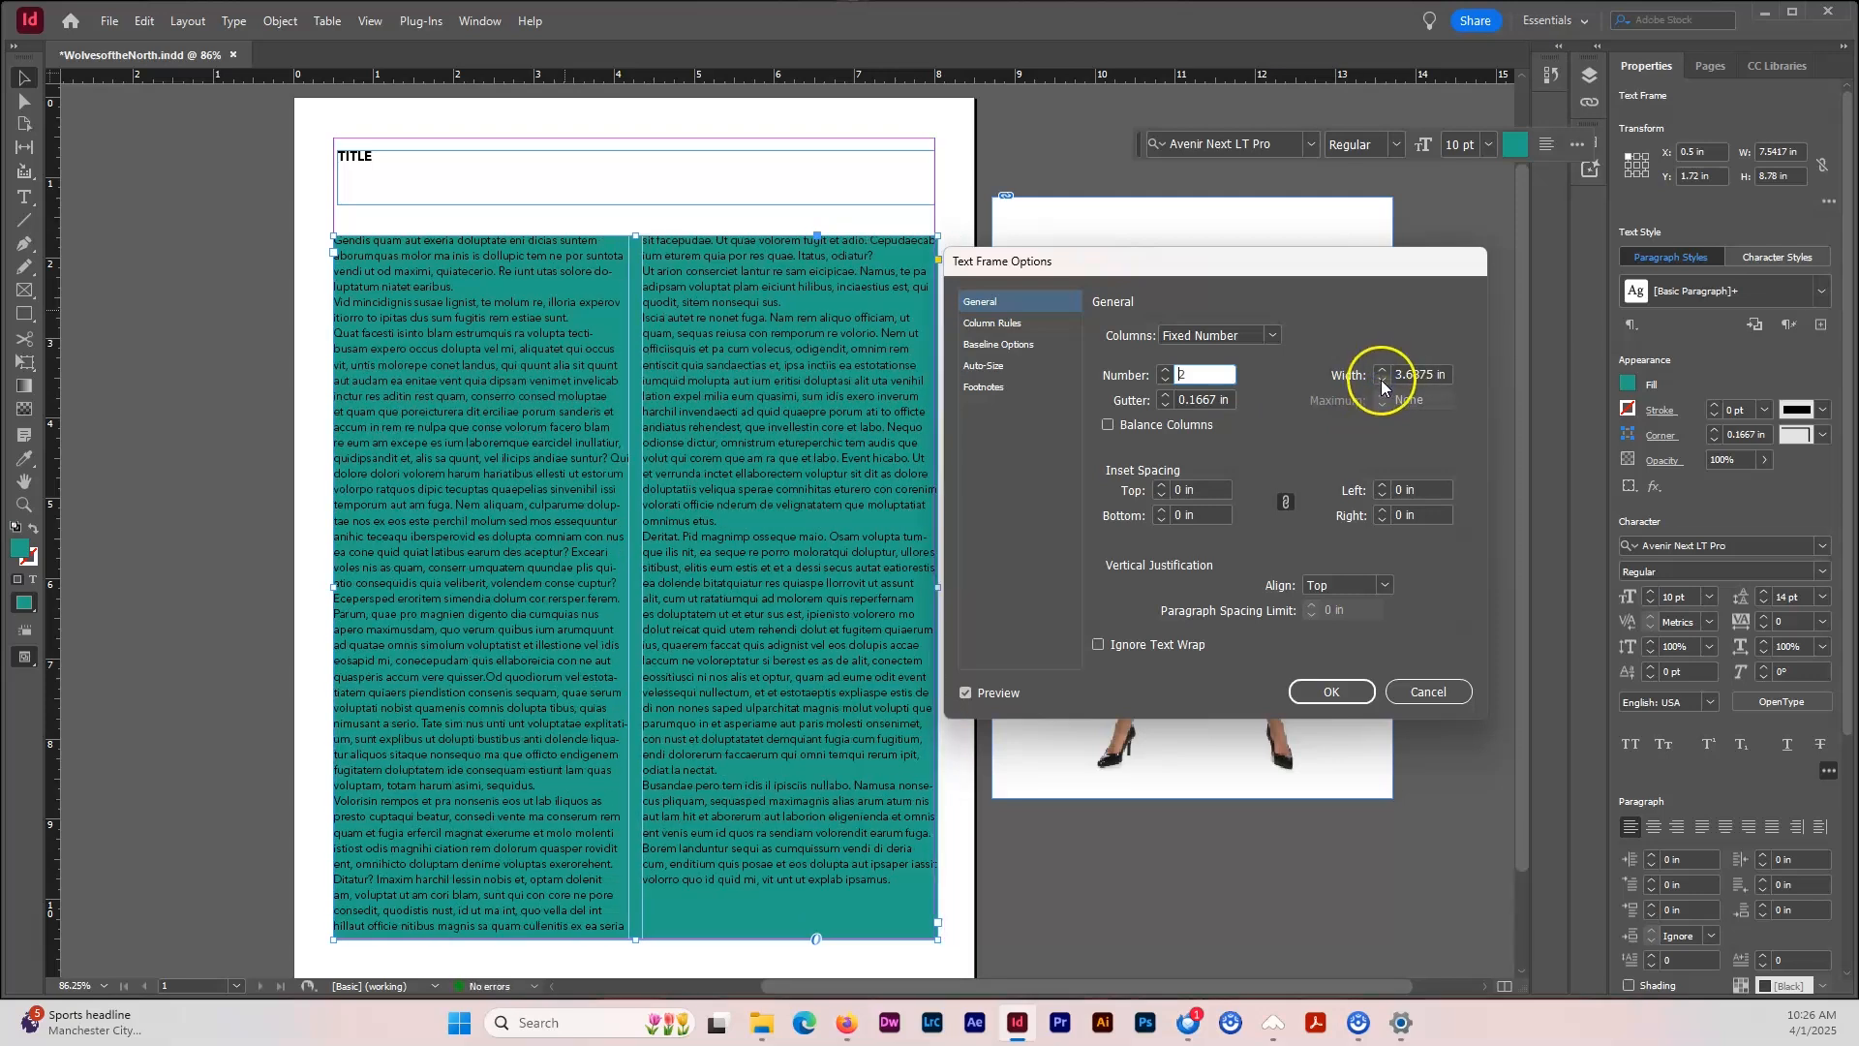
pyautogui.click(1381, 380)
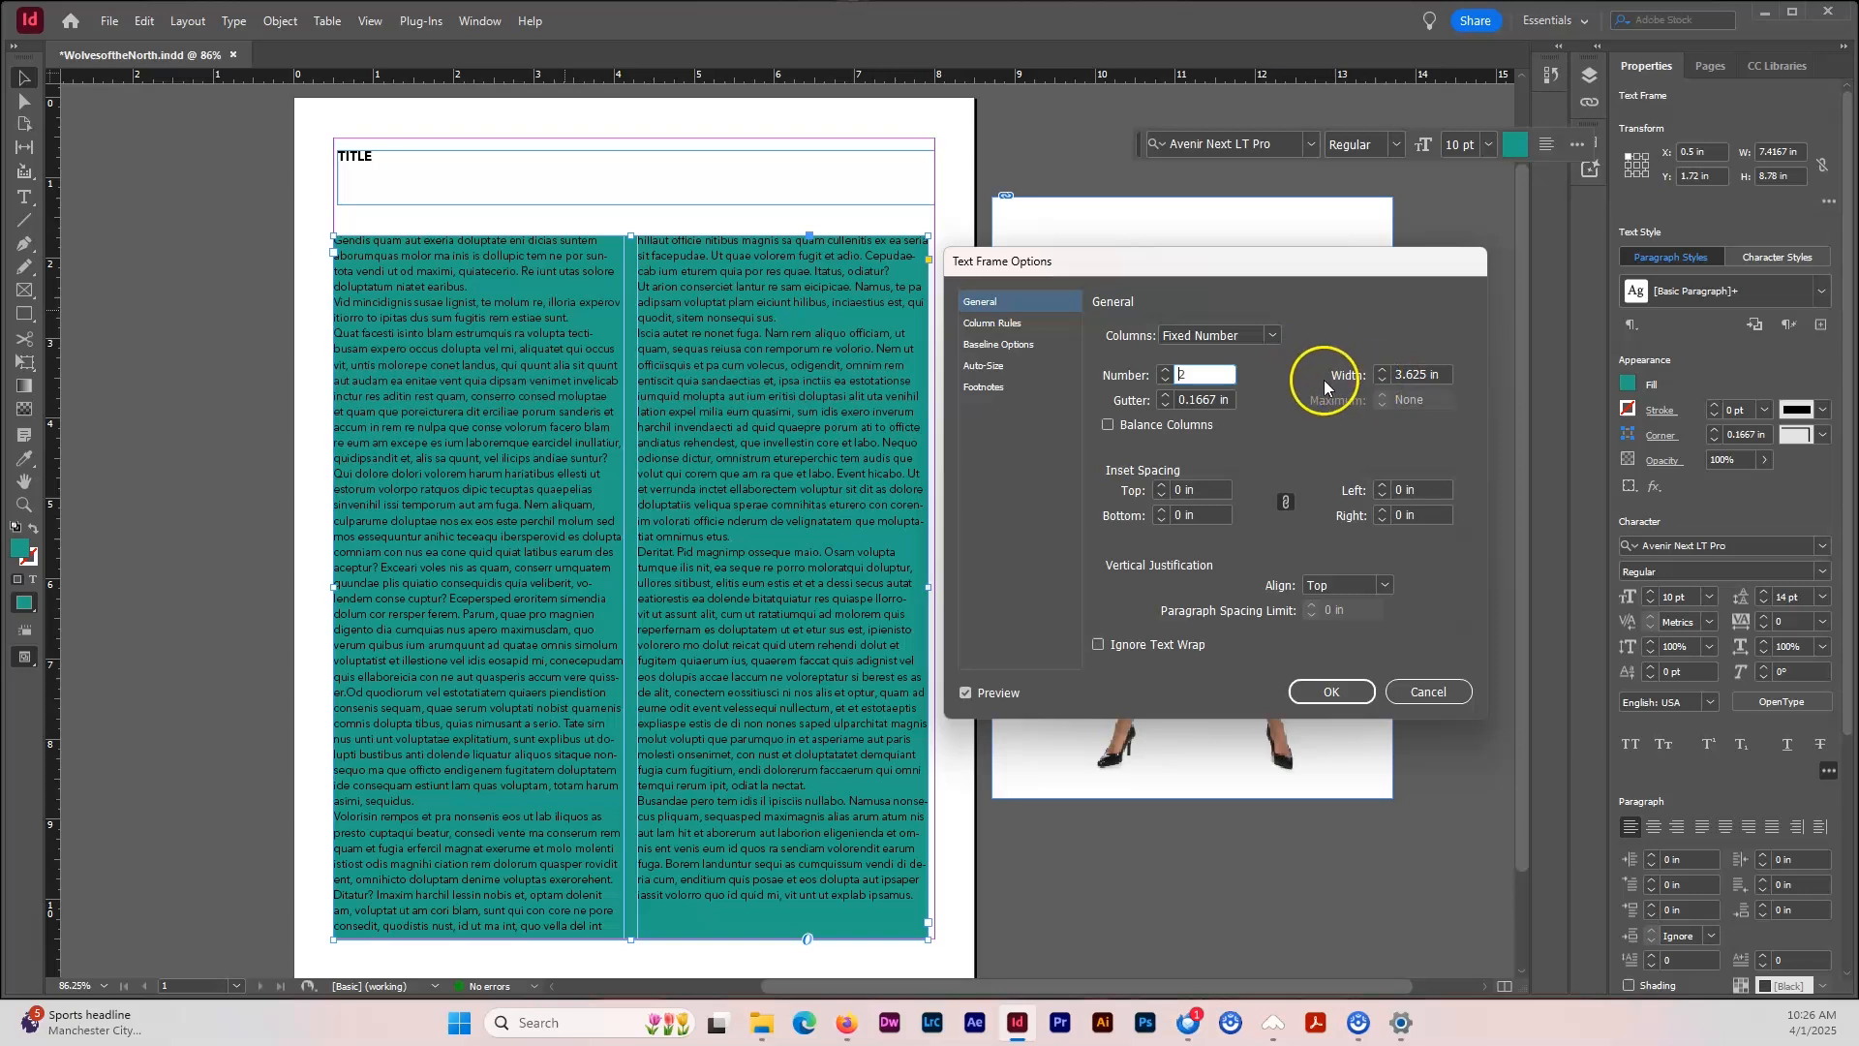
# Try a single column for the body text frame and return it to two columns.
pyautogui.click(1164, 379)
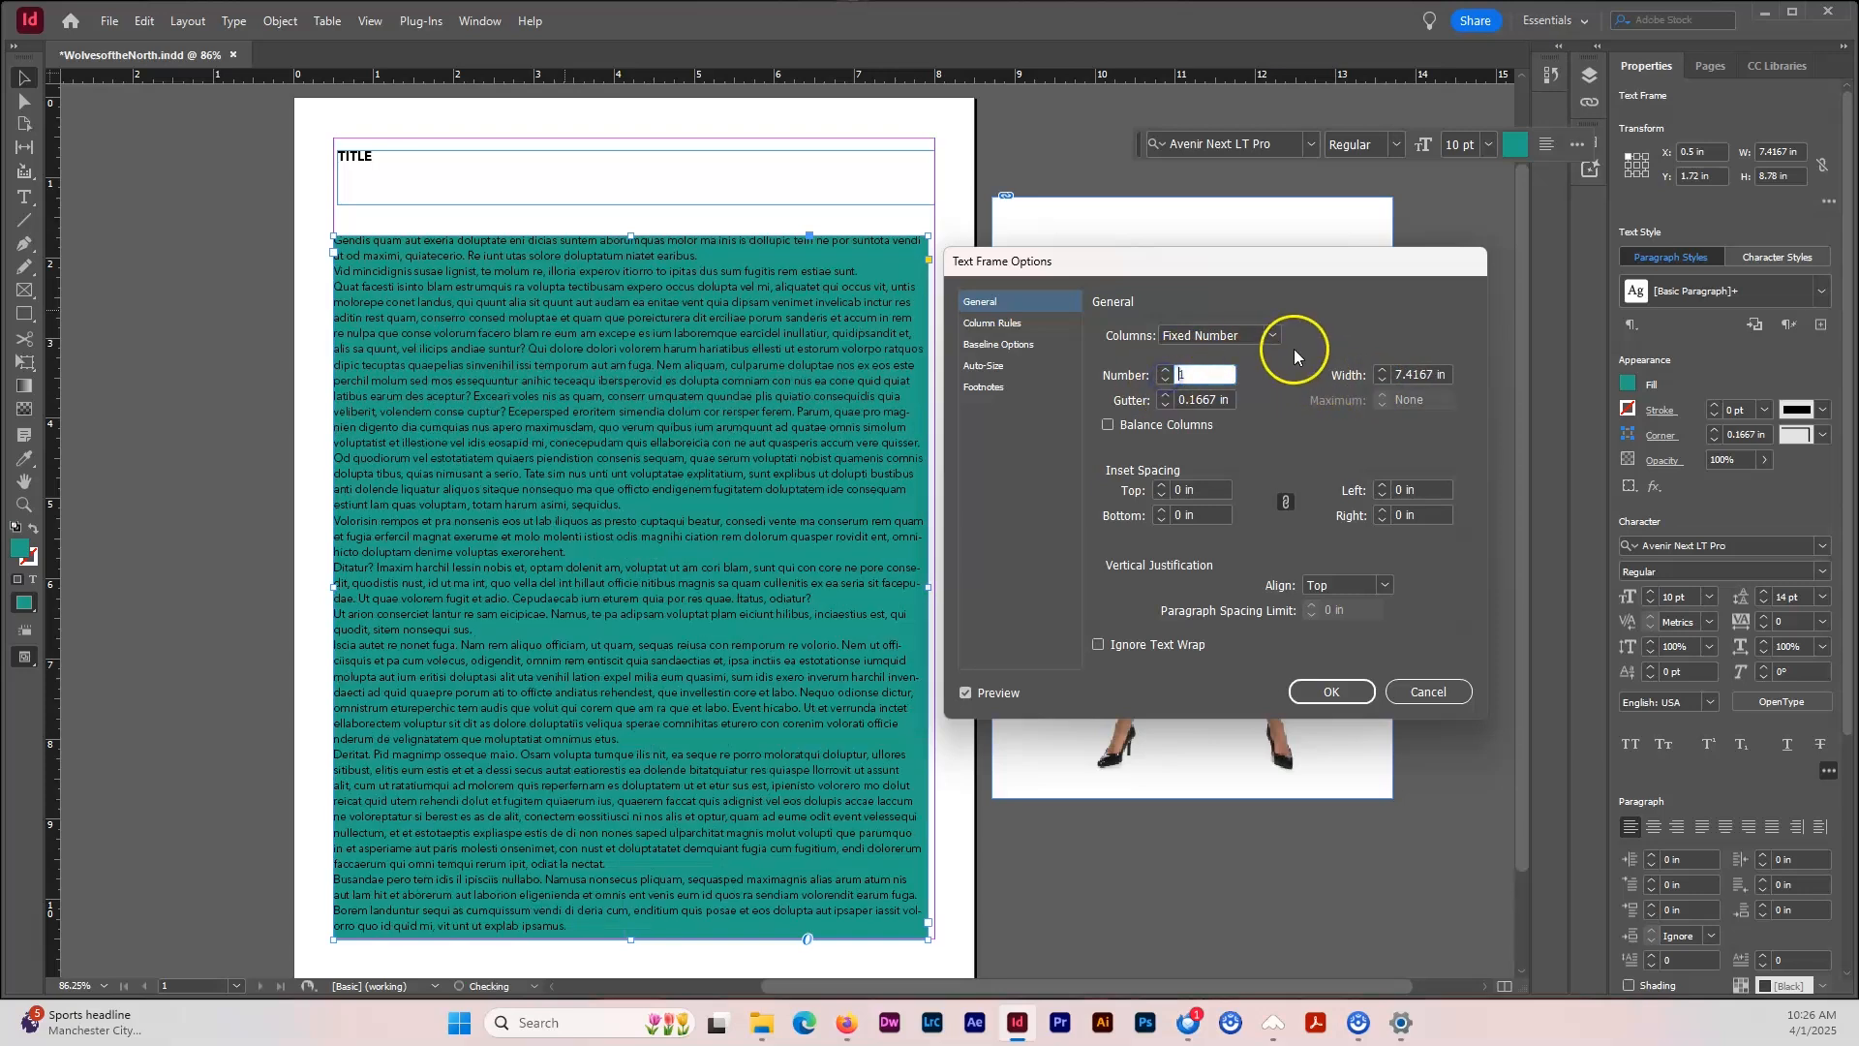
pyautogui.click(1166, 372)
pyautogui.click(1413, 375)
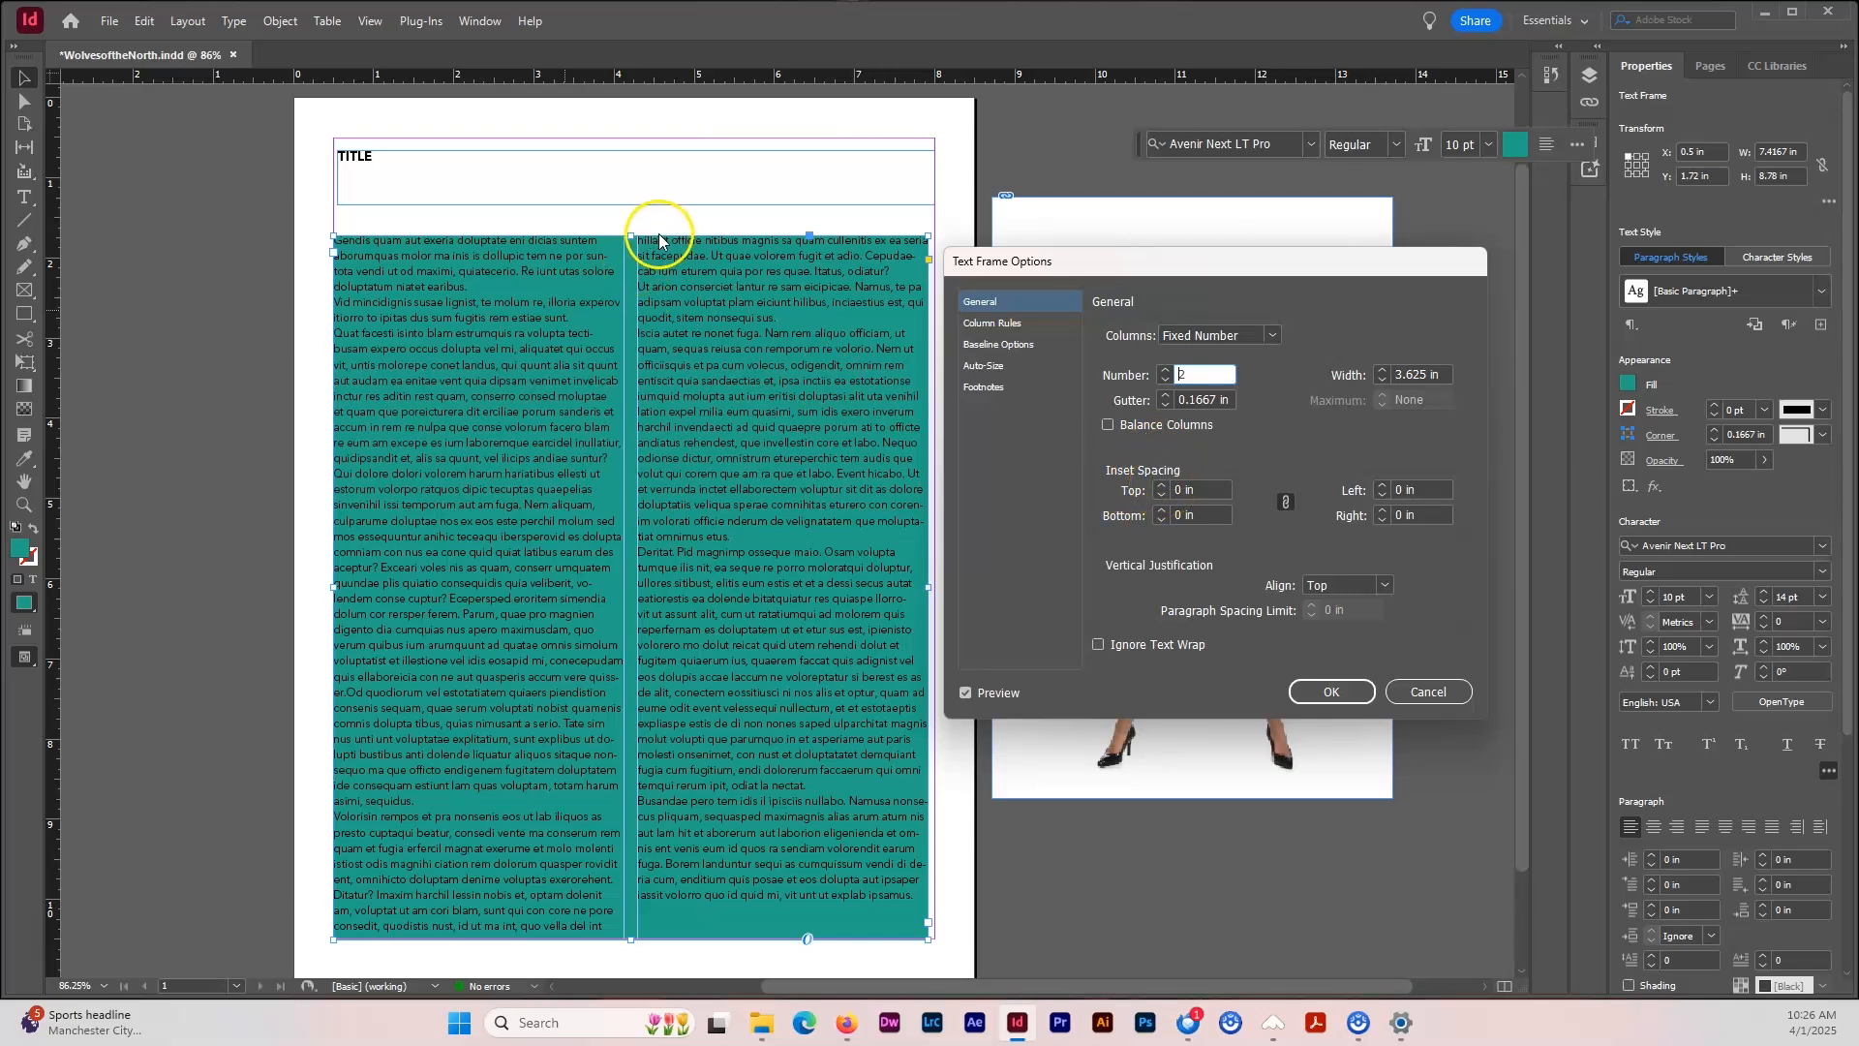
# Set the inset spacing of the body text frame to 0.3125 in on all four sides.
pyautogui.click(1161, 487)
pyautogui.click(1161, 487)
pyautogui.click(1161, 487)
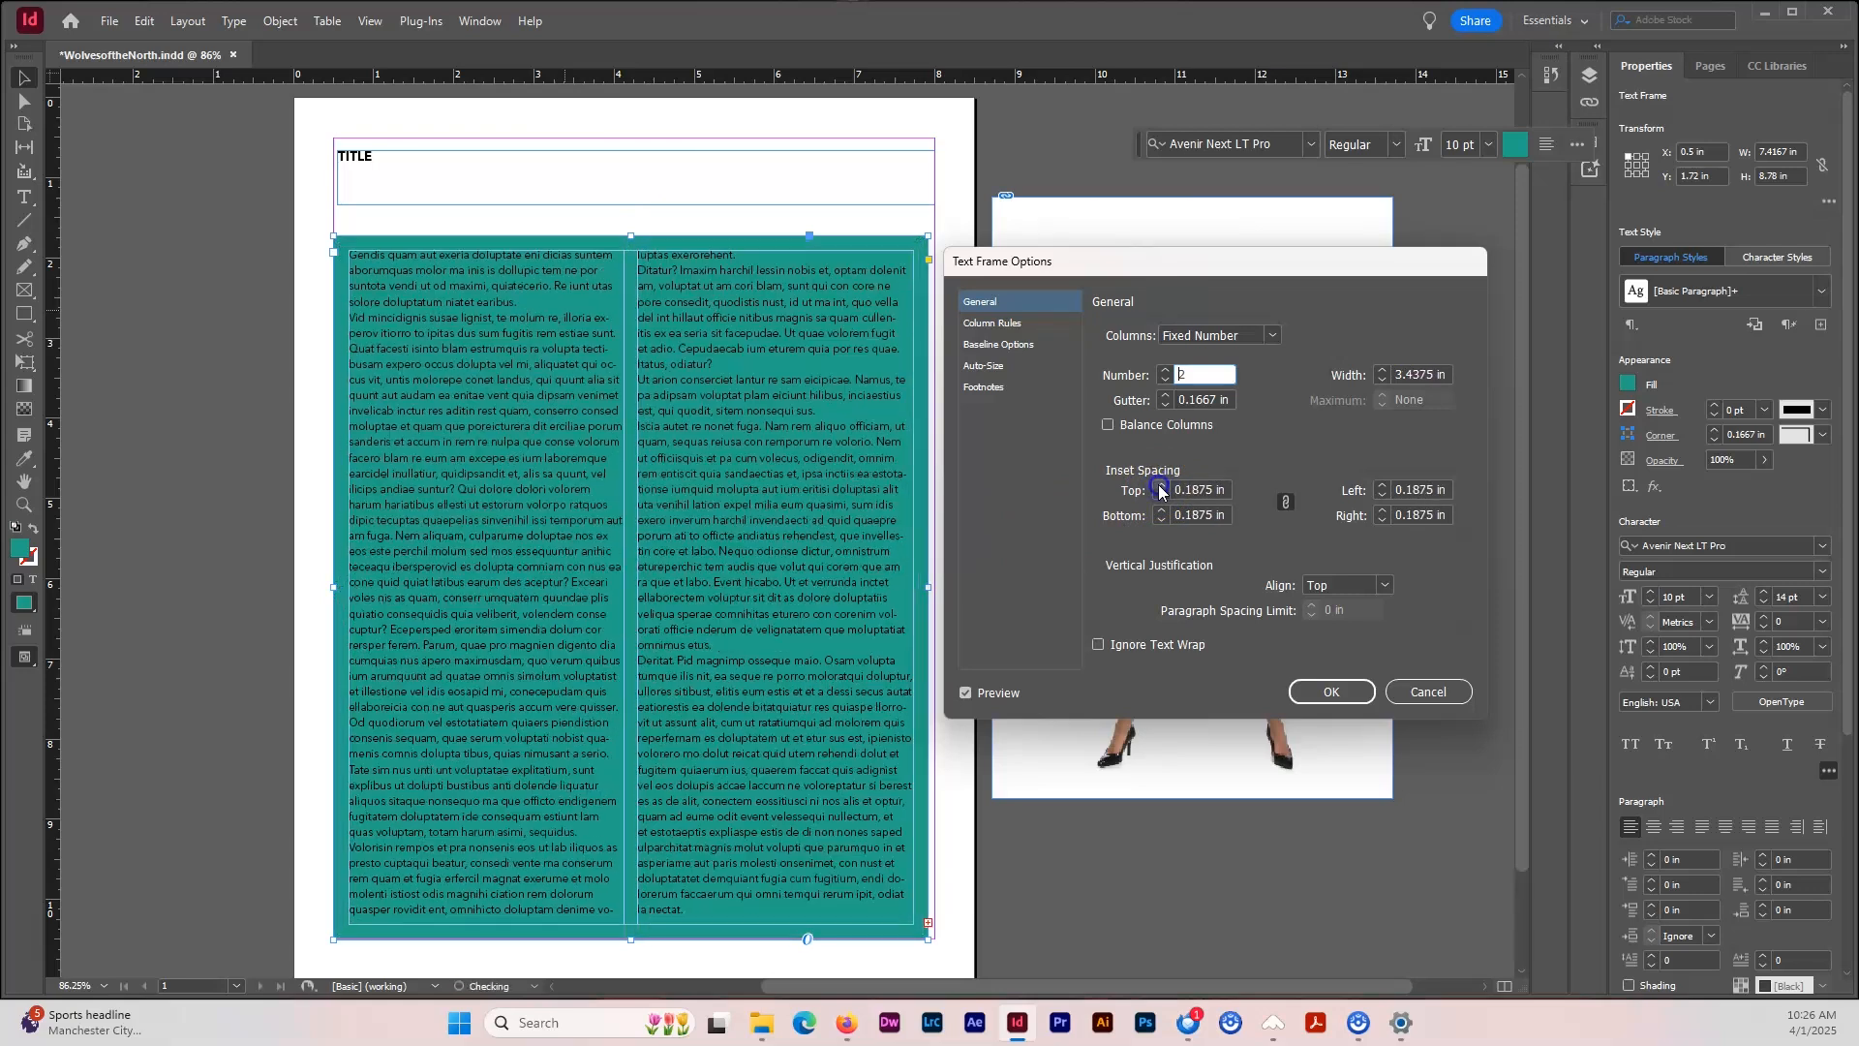
pyautogui.click(1161, 487)
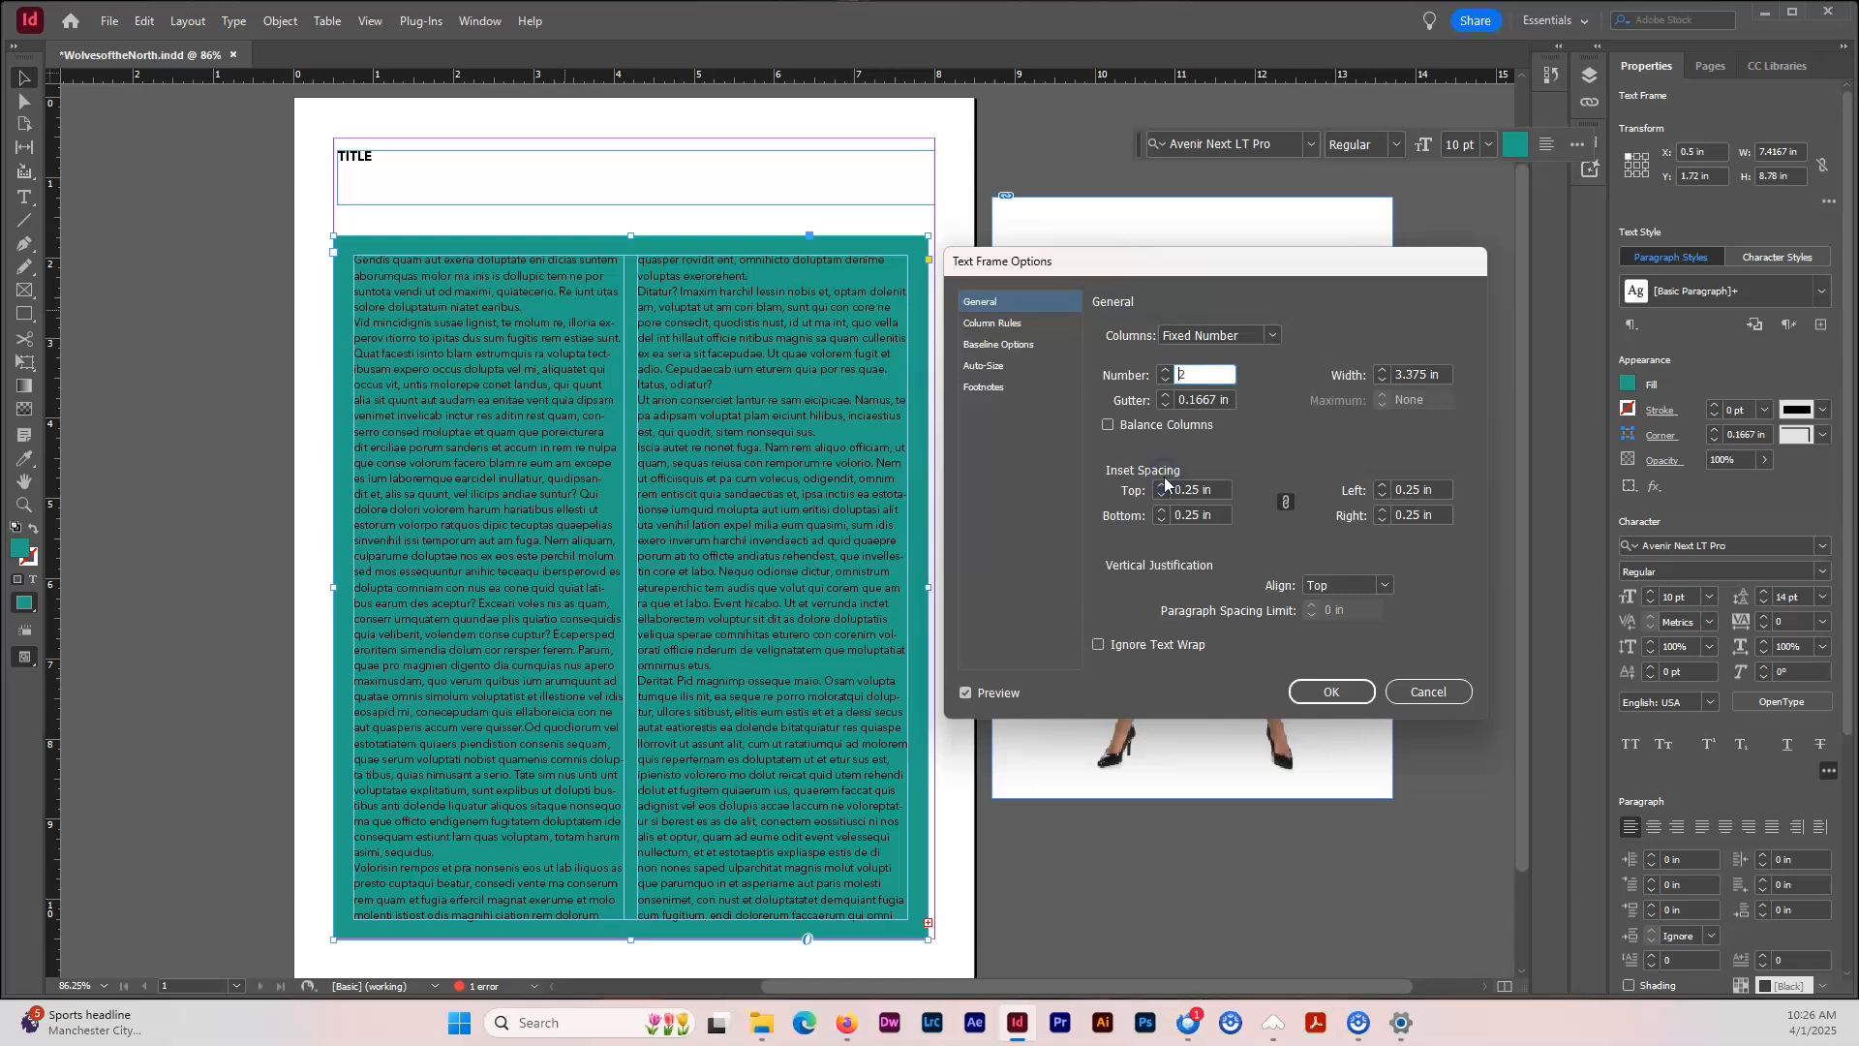
pyautogui.click(1161, 486)
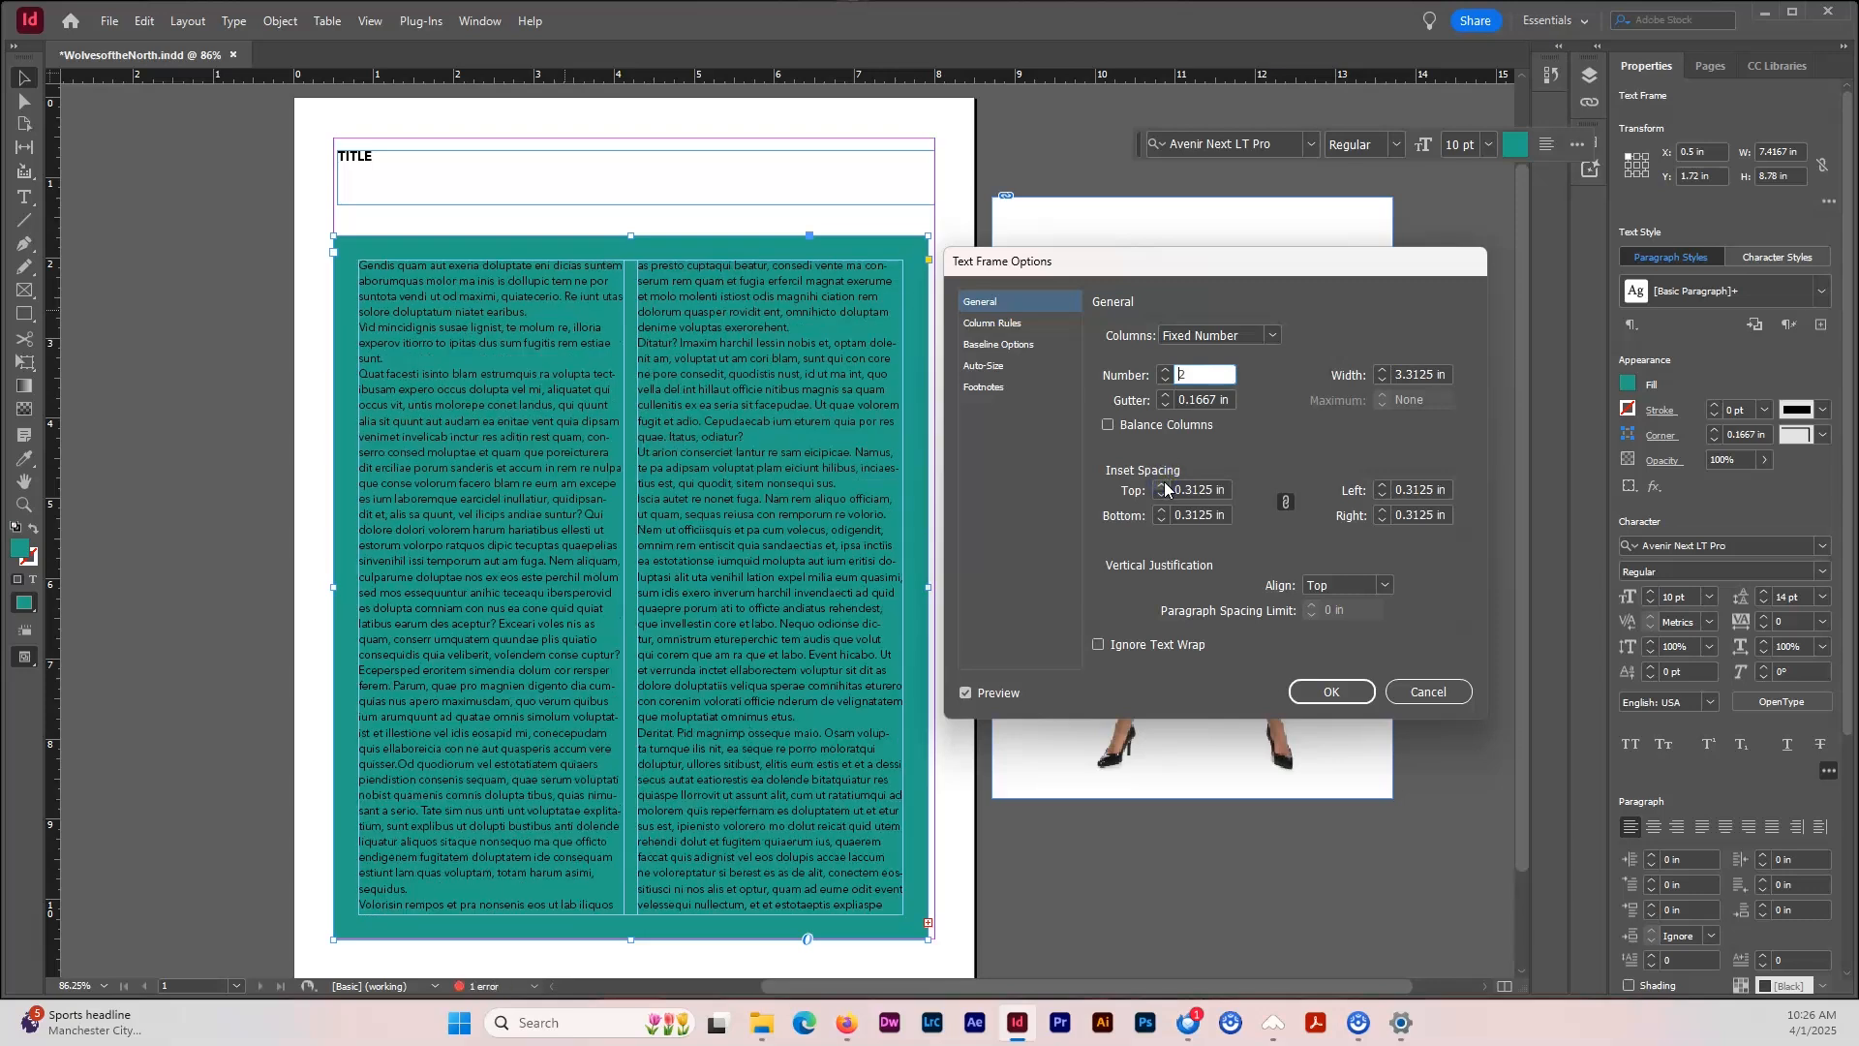
# Unlink the inset spacing values and set the top inset alone to 0.6875 in.
pyautogui.click(1284, 500)
pyautogui.click(1161, 486)
pyautogui.click(1162, 486)
pyautogui.click(1161, 486)
pyautogui.click(1162, 486)
pyautogui.click(1162, 486)
pyautogui.click(1161, 486)
# Try a bottom inset of 0.6875 in and return it to 0.3125 in.
pyautogui.click(1161, 510)
pyautogui.click(1160, 510)
pyautogui.click(1161, 510)
pyautogui.click(1160, 510)
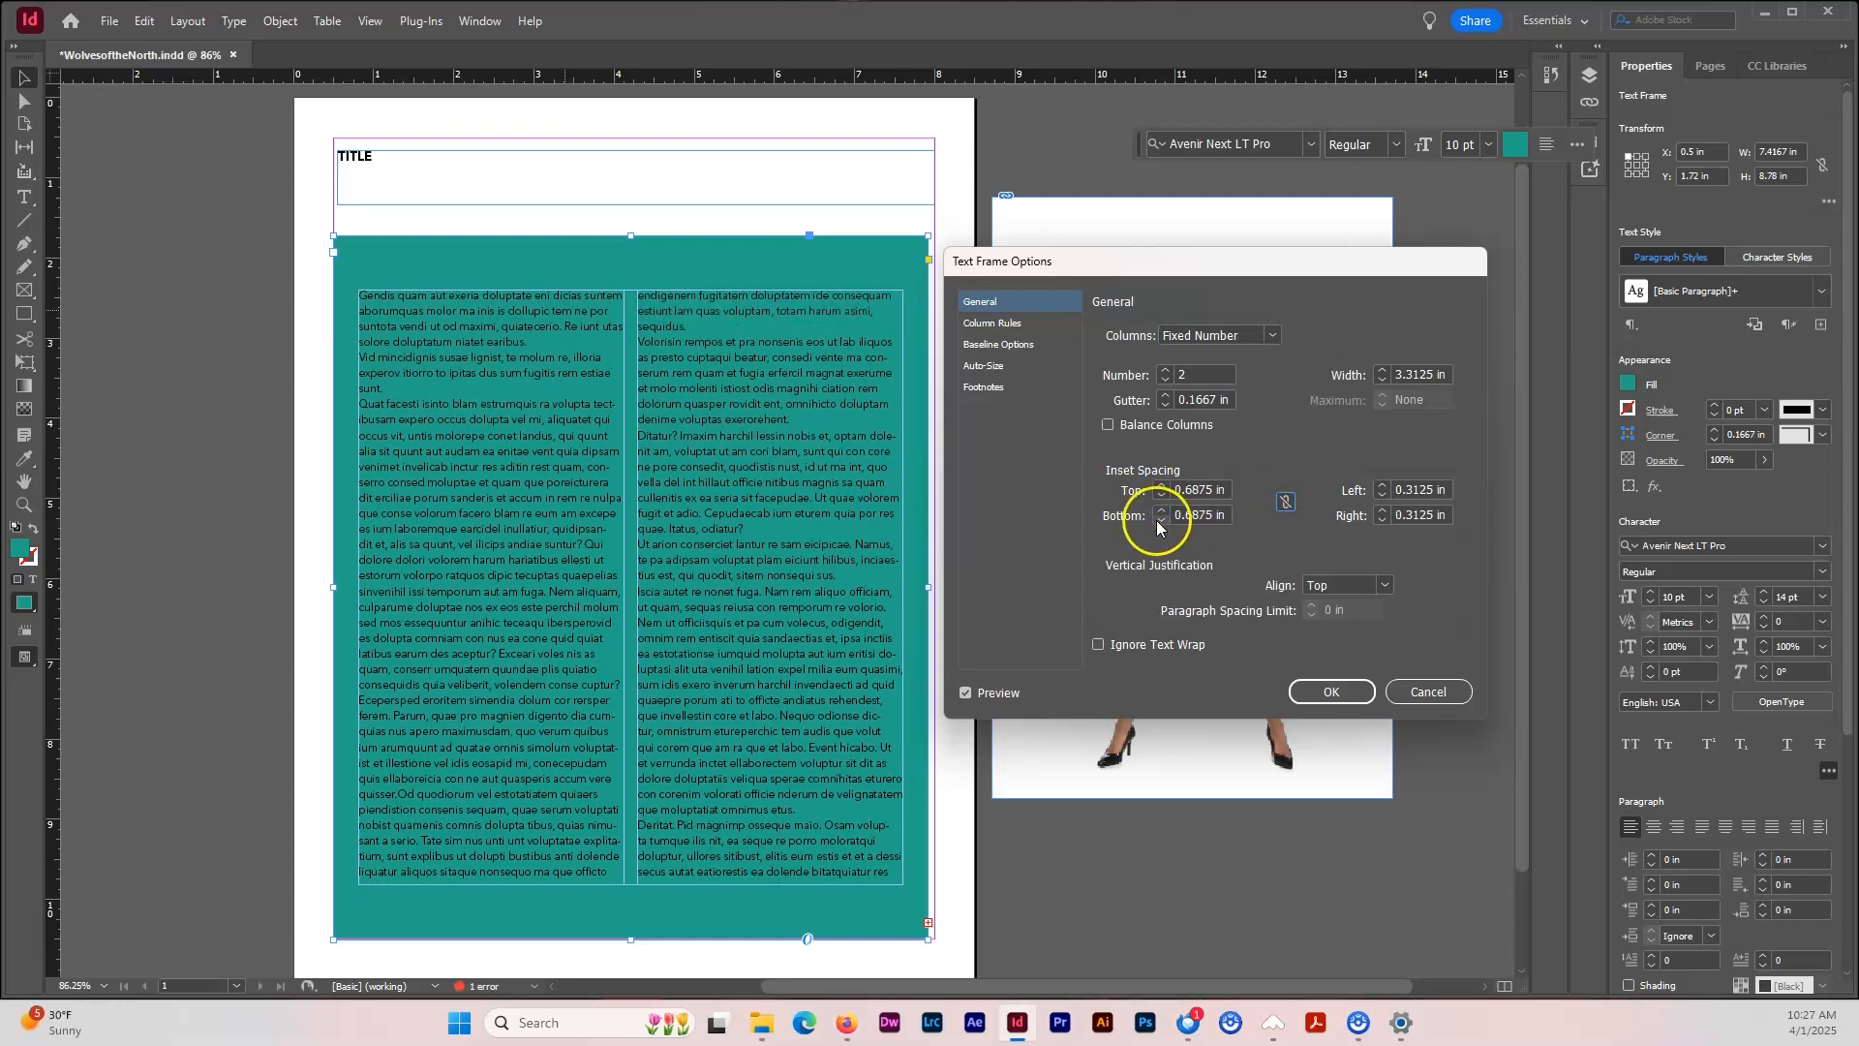
pyautogui.click(1159, 521)
pyautogui.click(1160, 520)
pyautogui.click(1160, 521)
pyautogui.click(1159, 521)
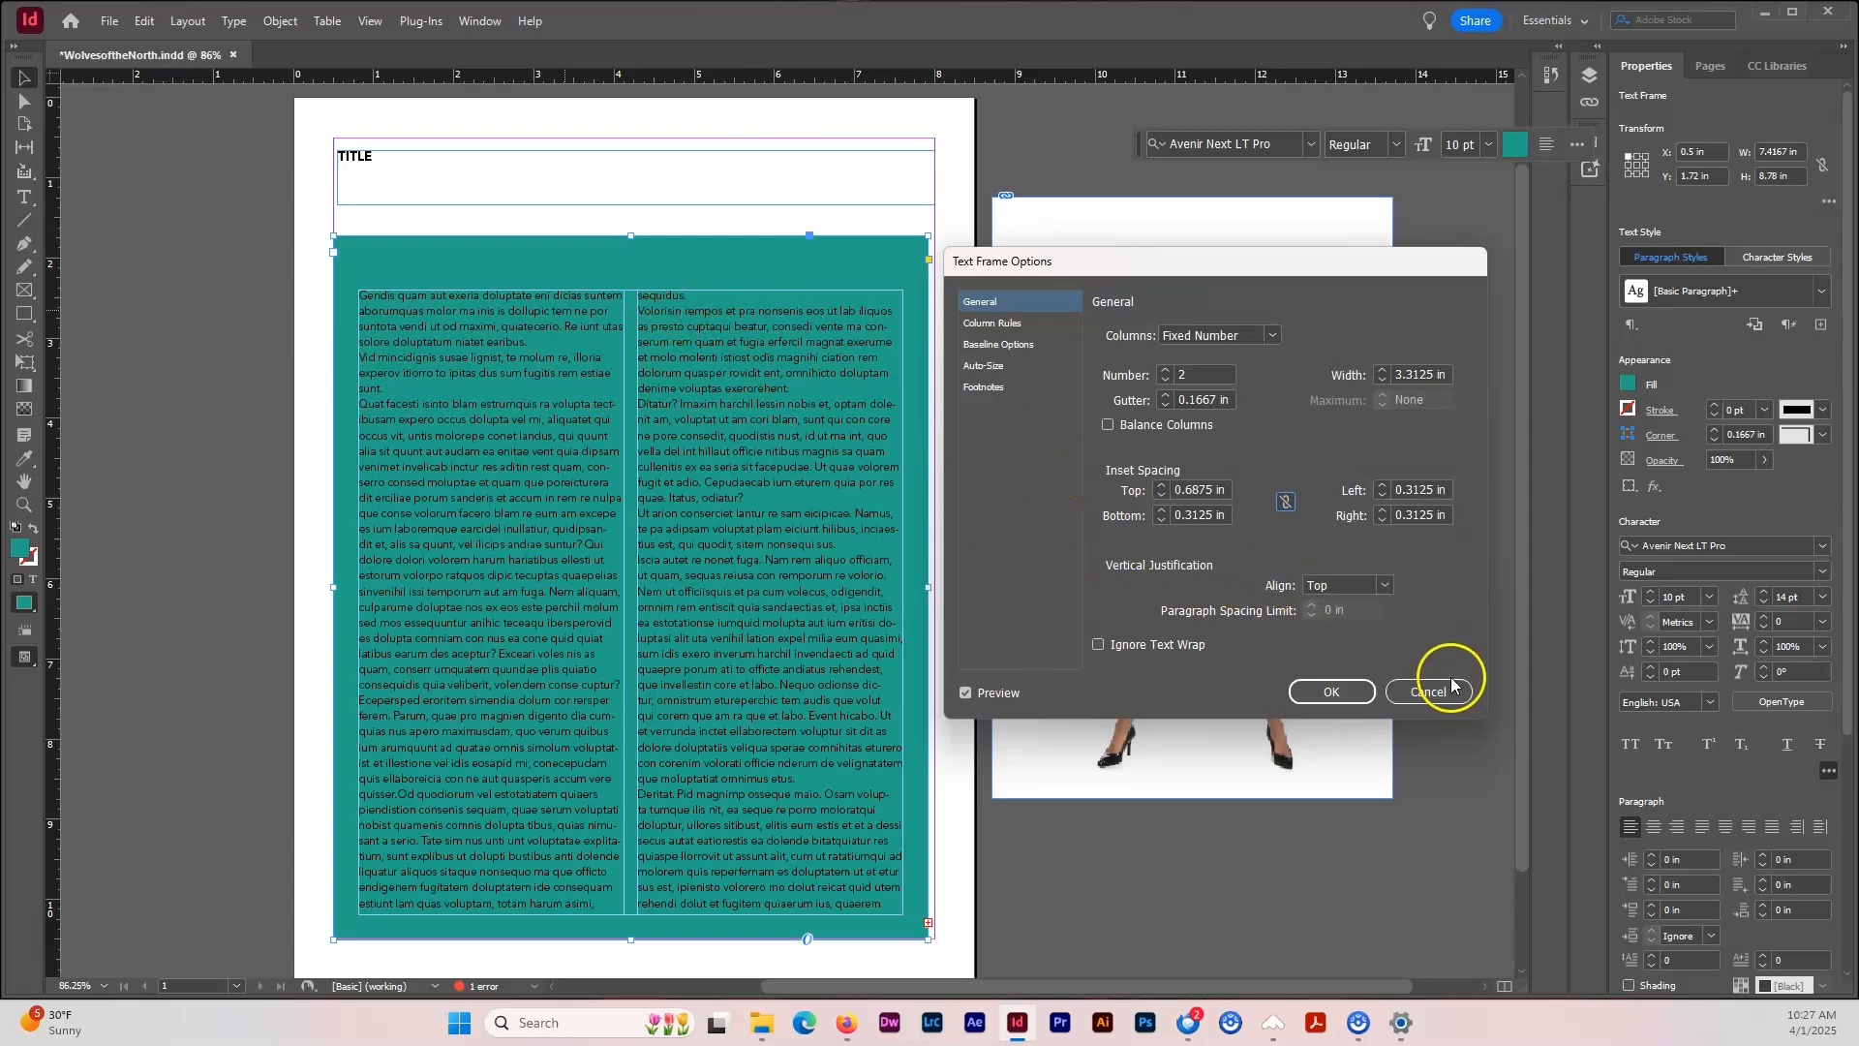
pyautogui.click(1365, 585)
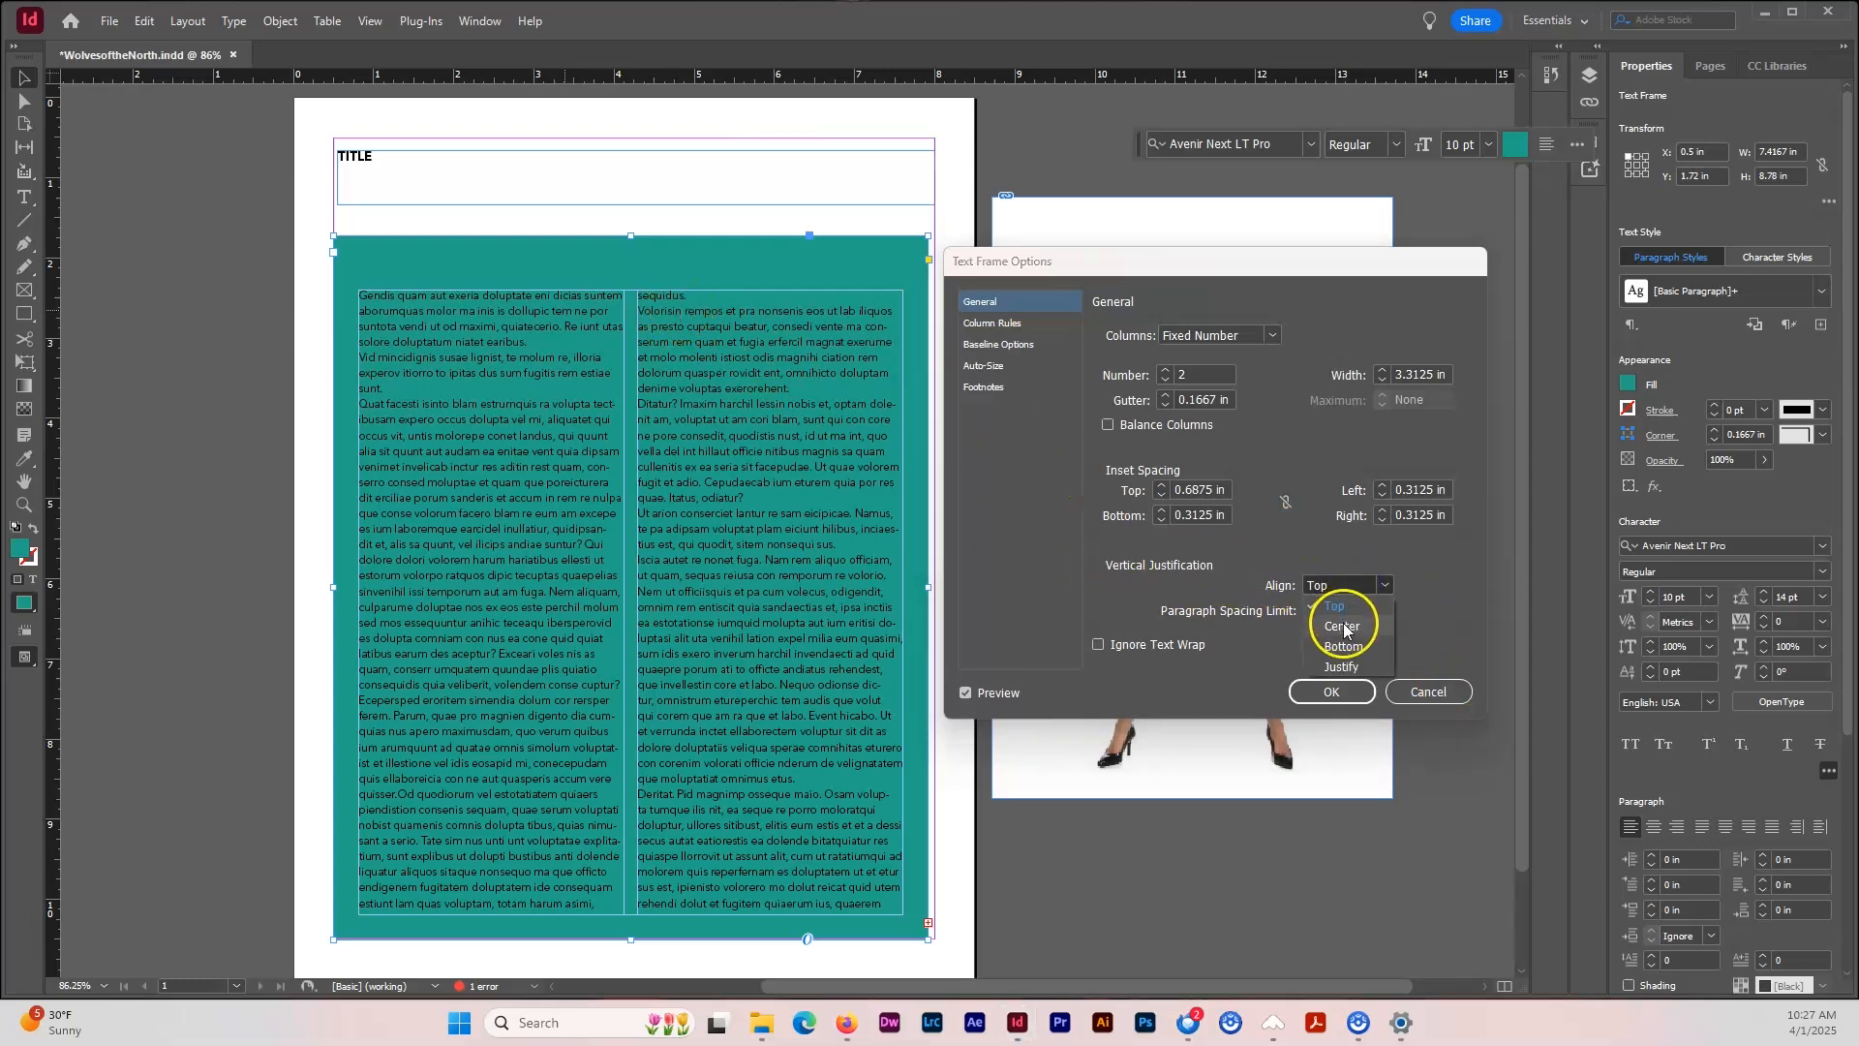
pyautogui.click(1438, 600)
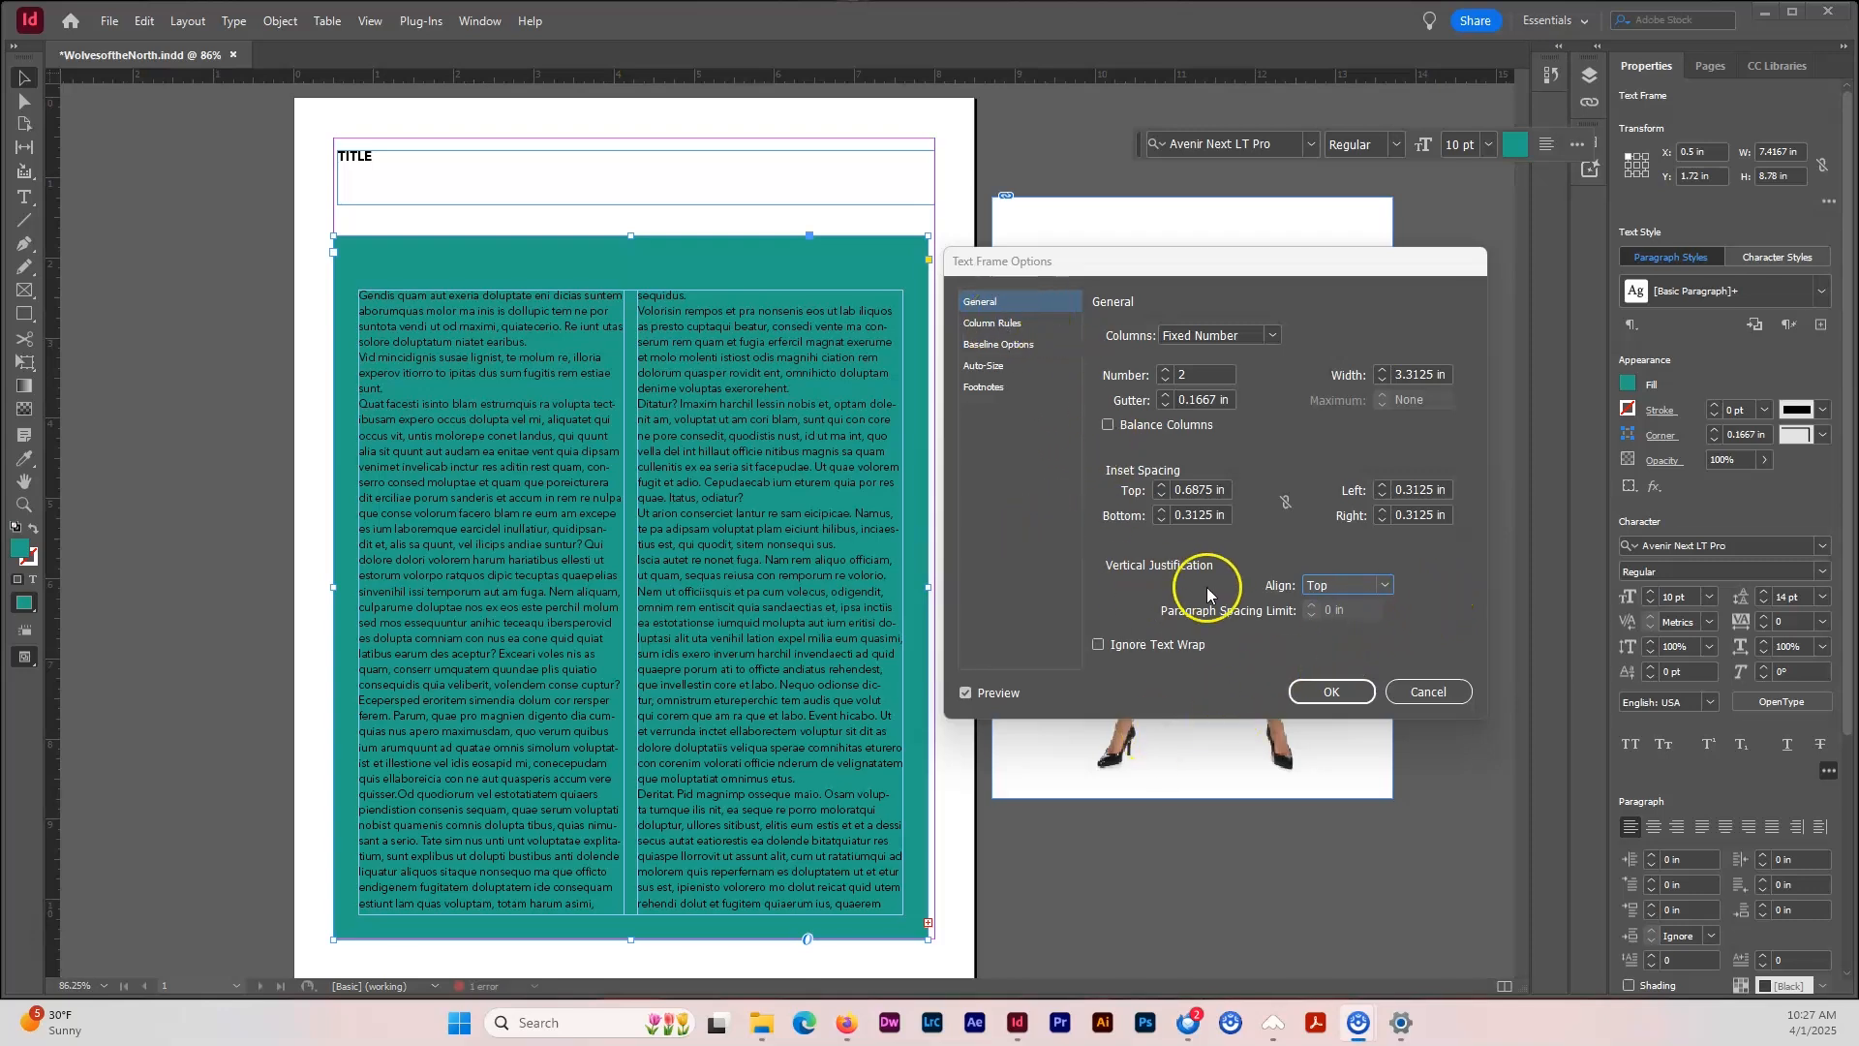
# Insert column rules in the body text frame with both start and end lengths set to -0.25 in.
pyautogui.click(1008, 325)
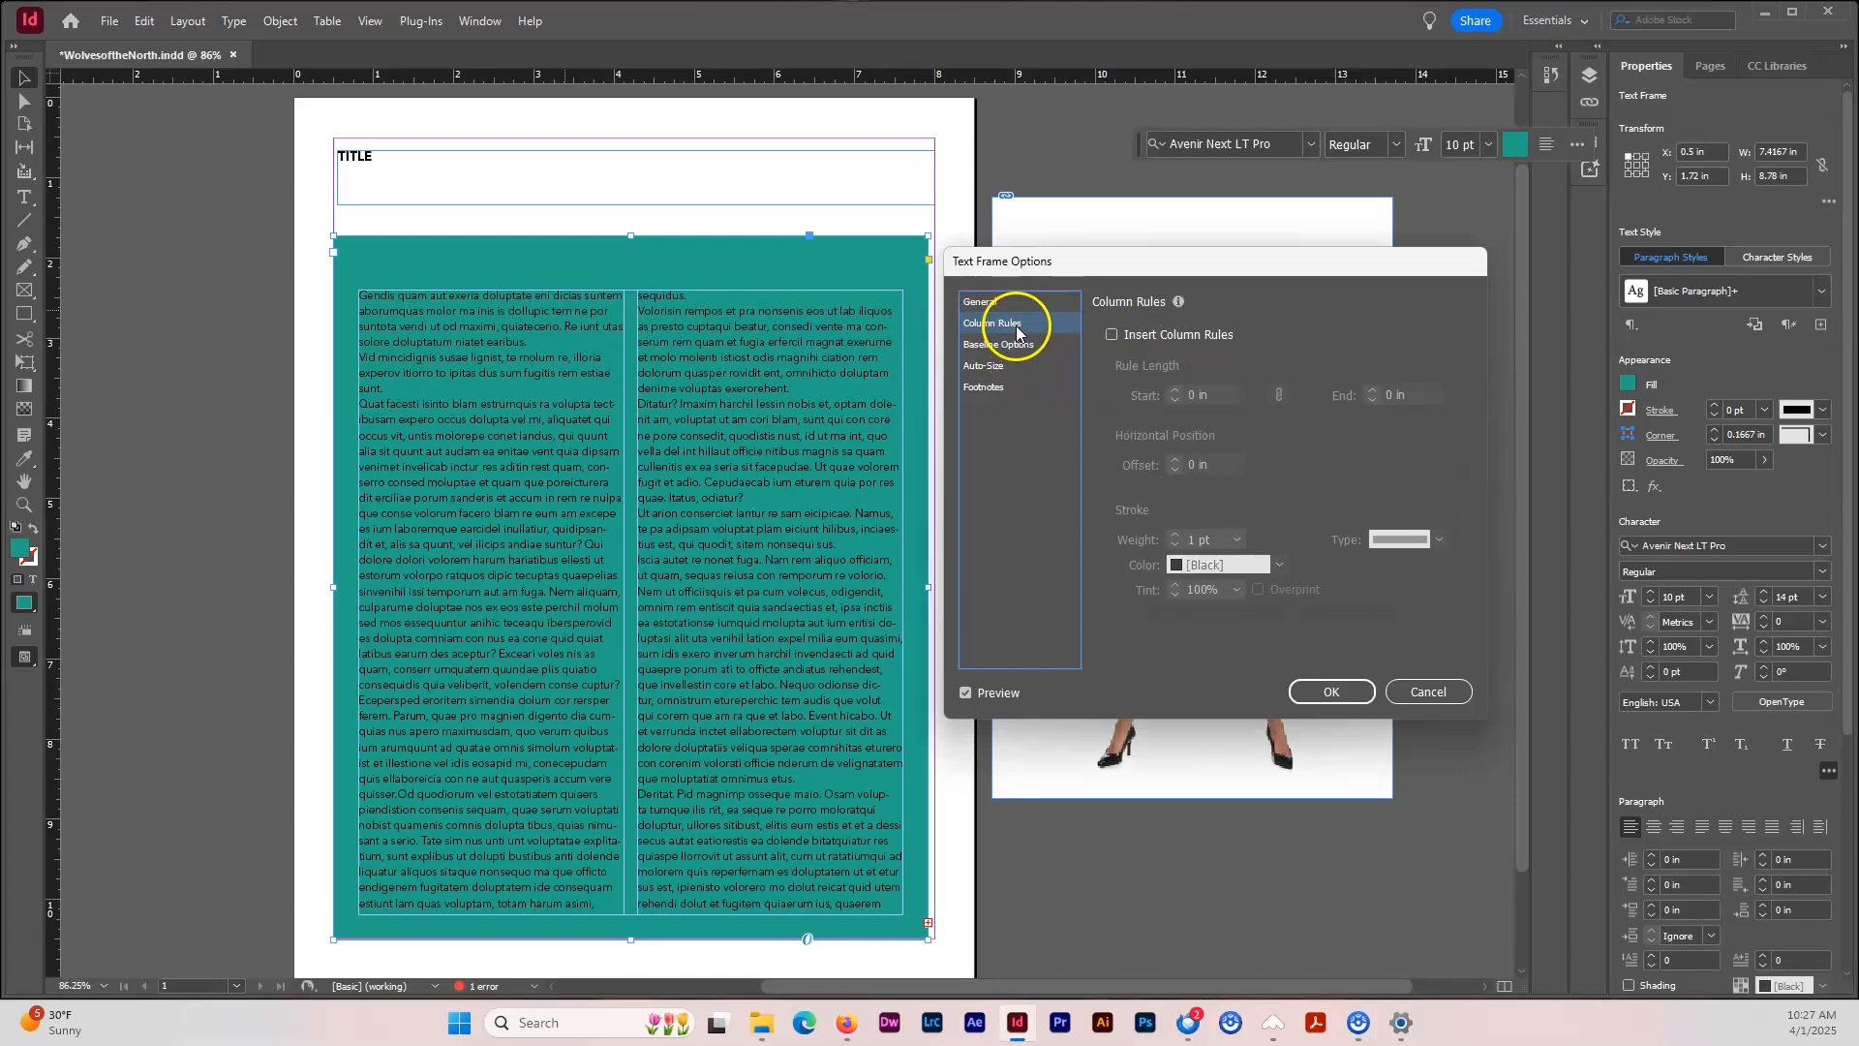
pyautogui.click(1112, 335)
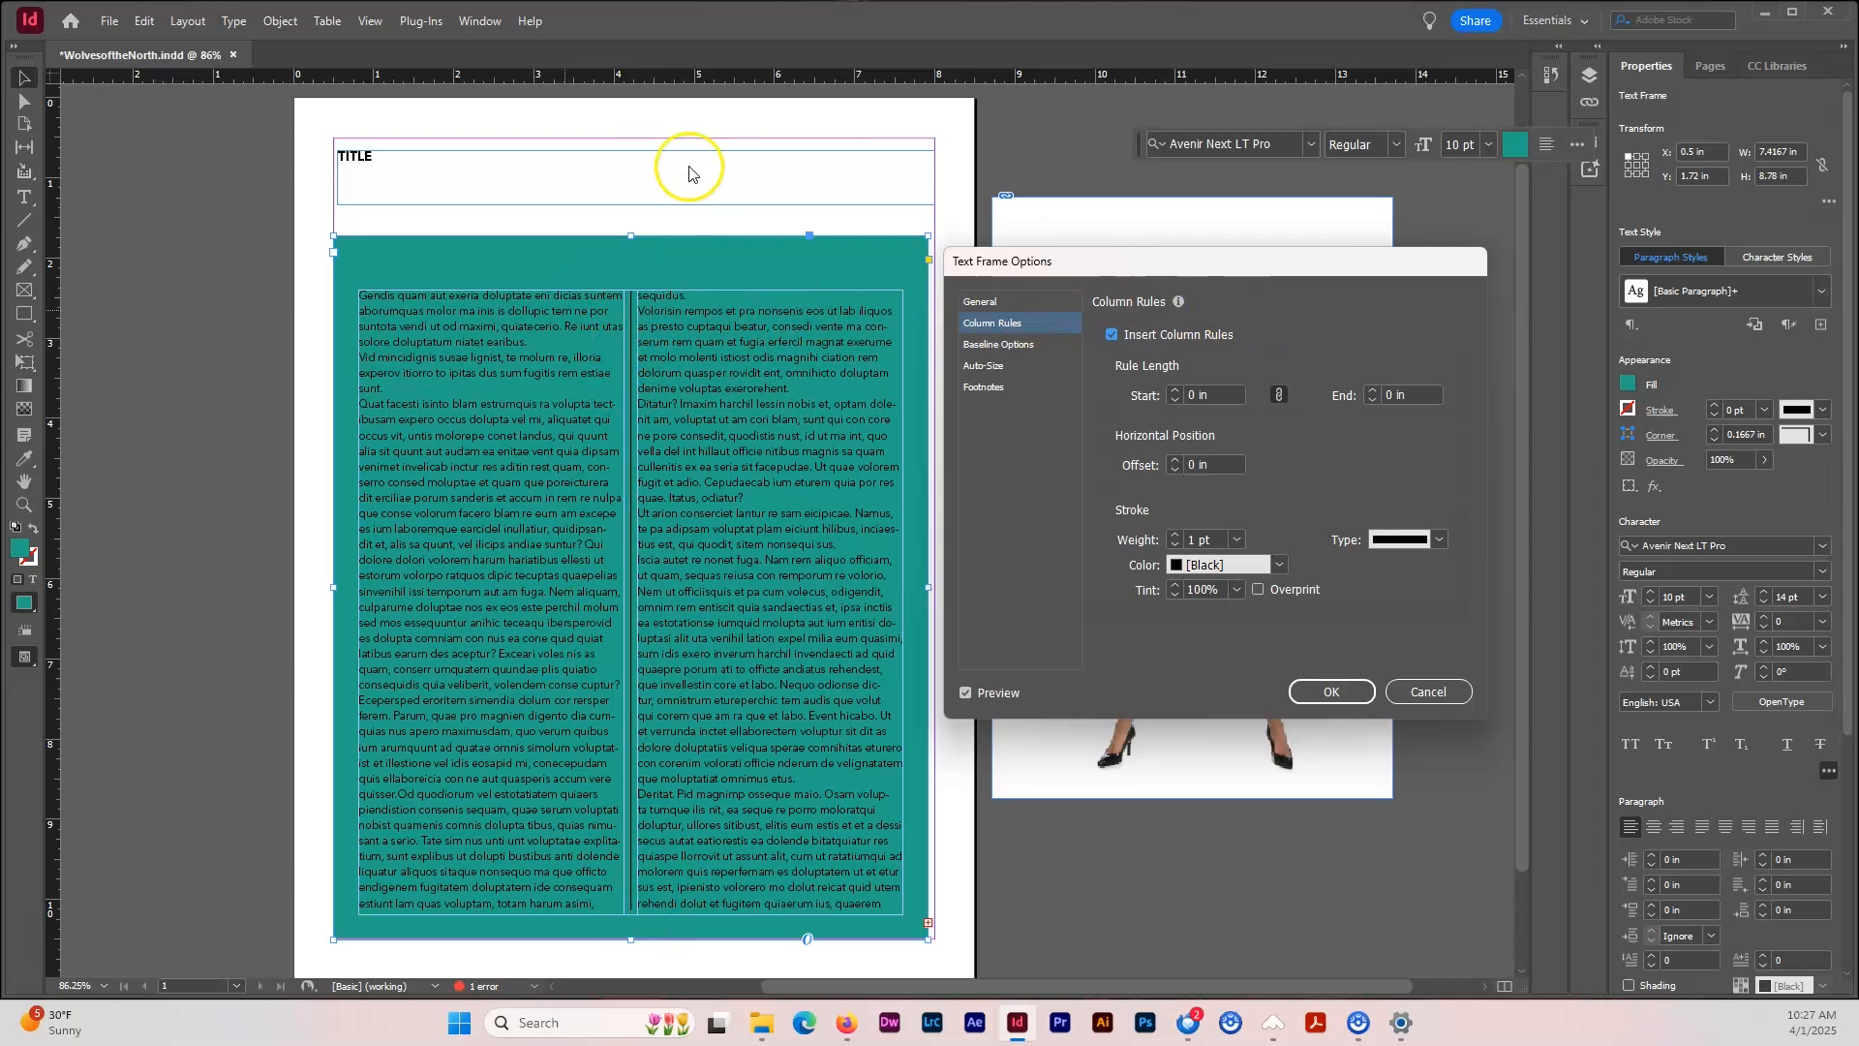
pyautogui.click(1173, 390)
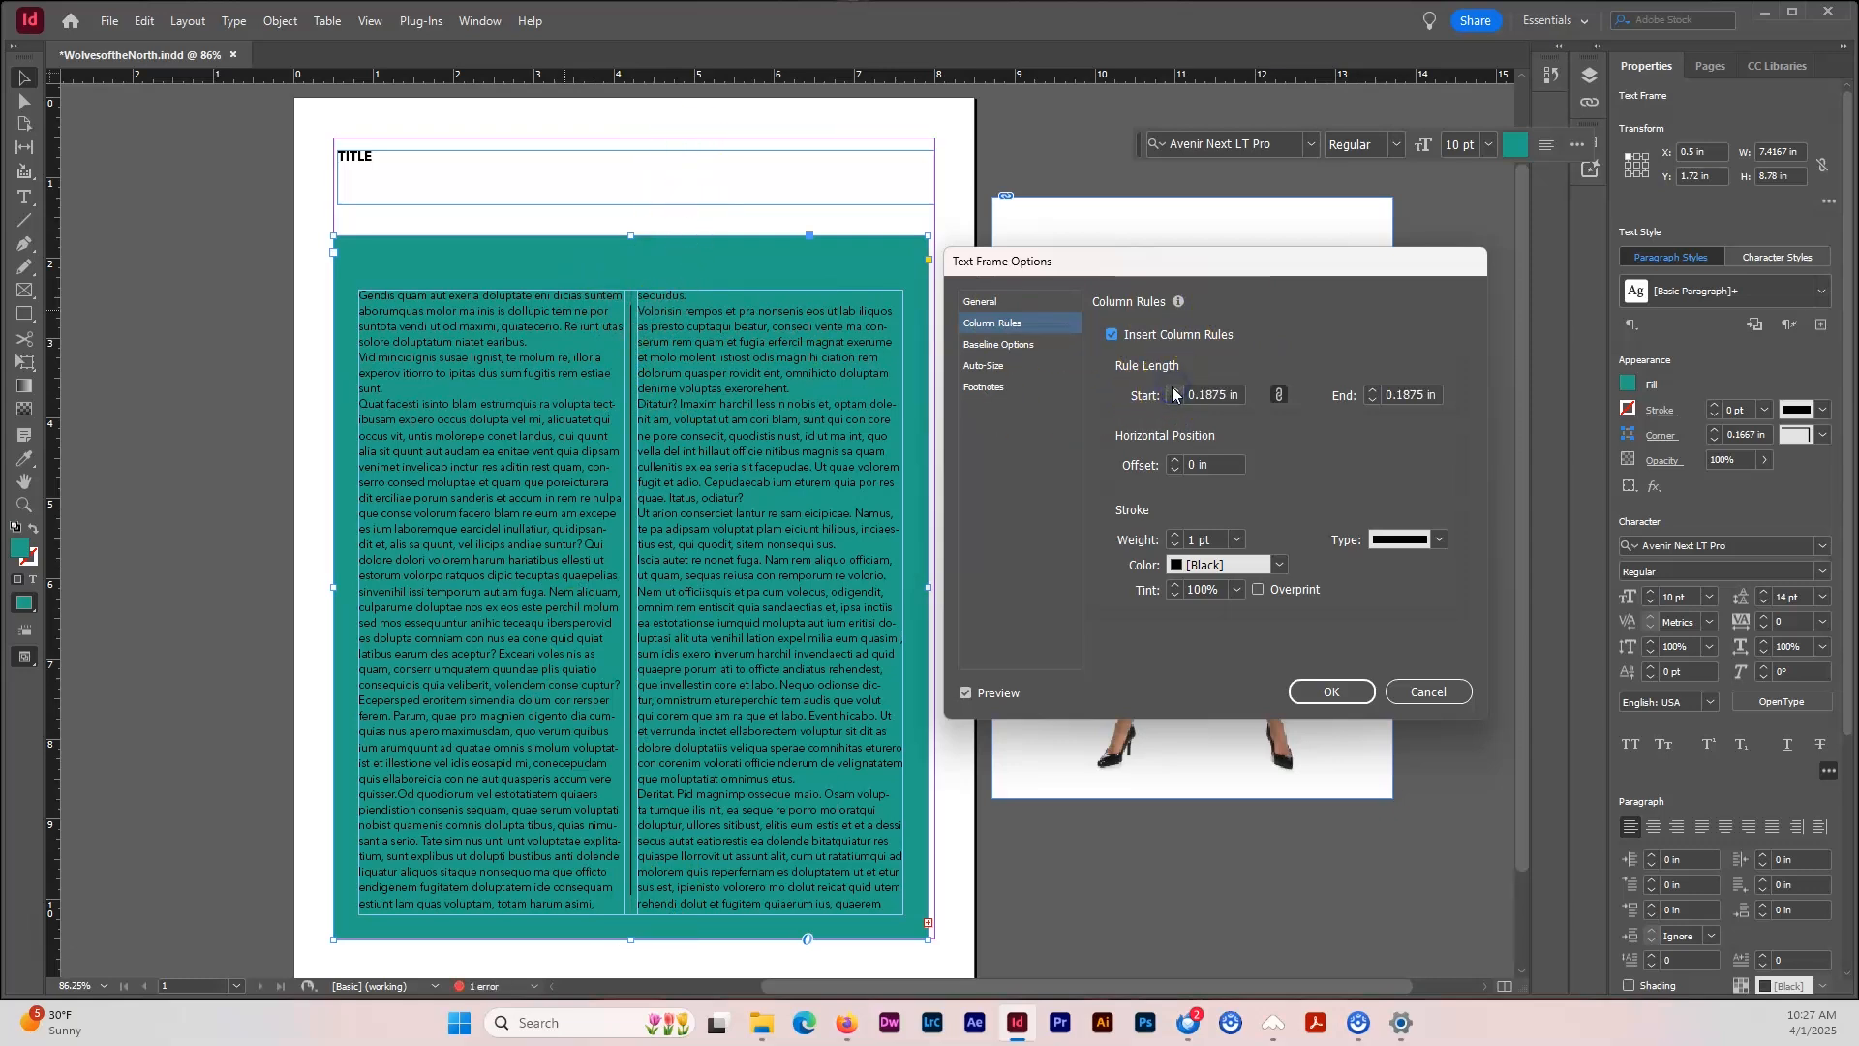
pyautogui.click(1173, 390)
pyautogui.click(1174, 400)
pyautogui.click(1174, 400)
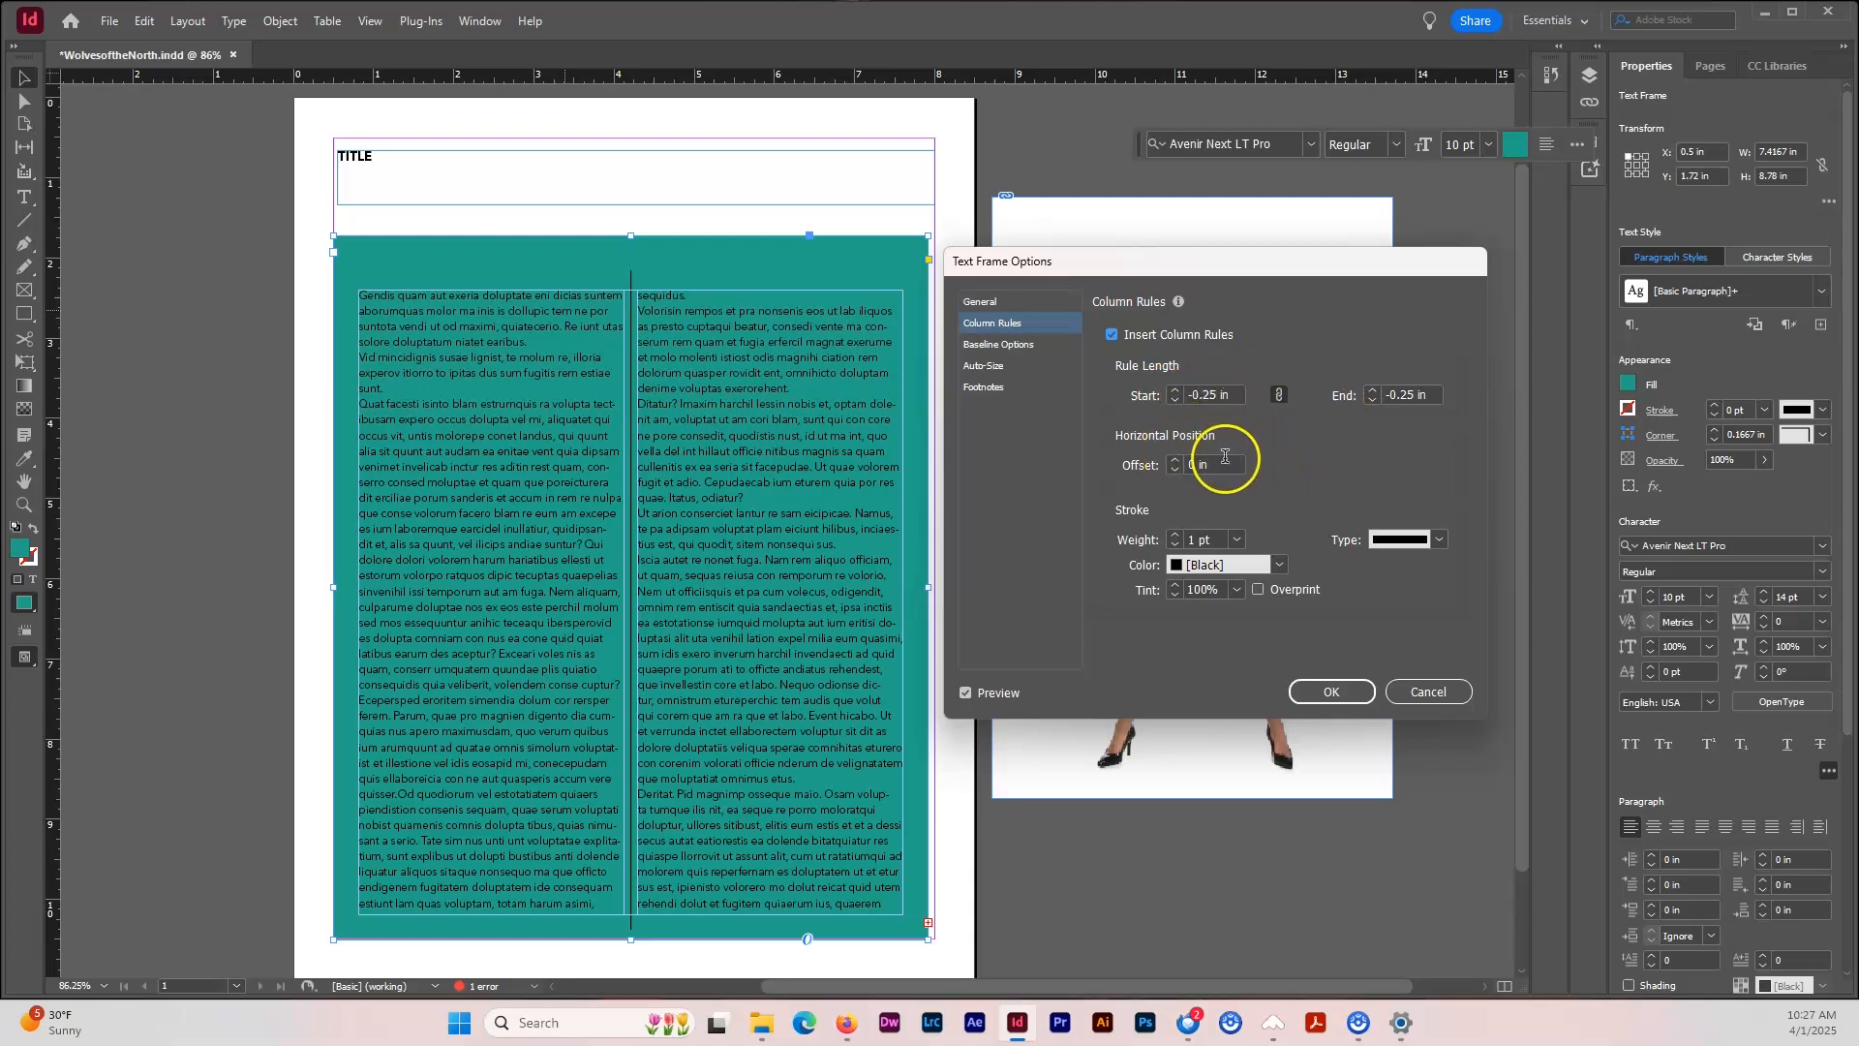
# Try different horizontal offsets for the column rule and return the offset to 0 in.
pyautogui.click(1177, 462)
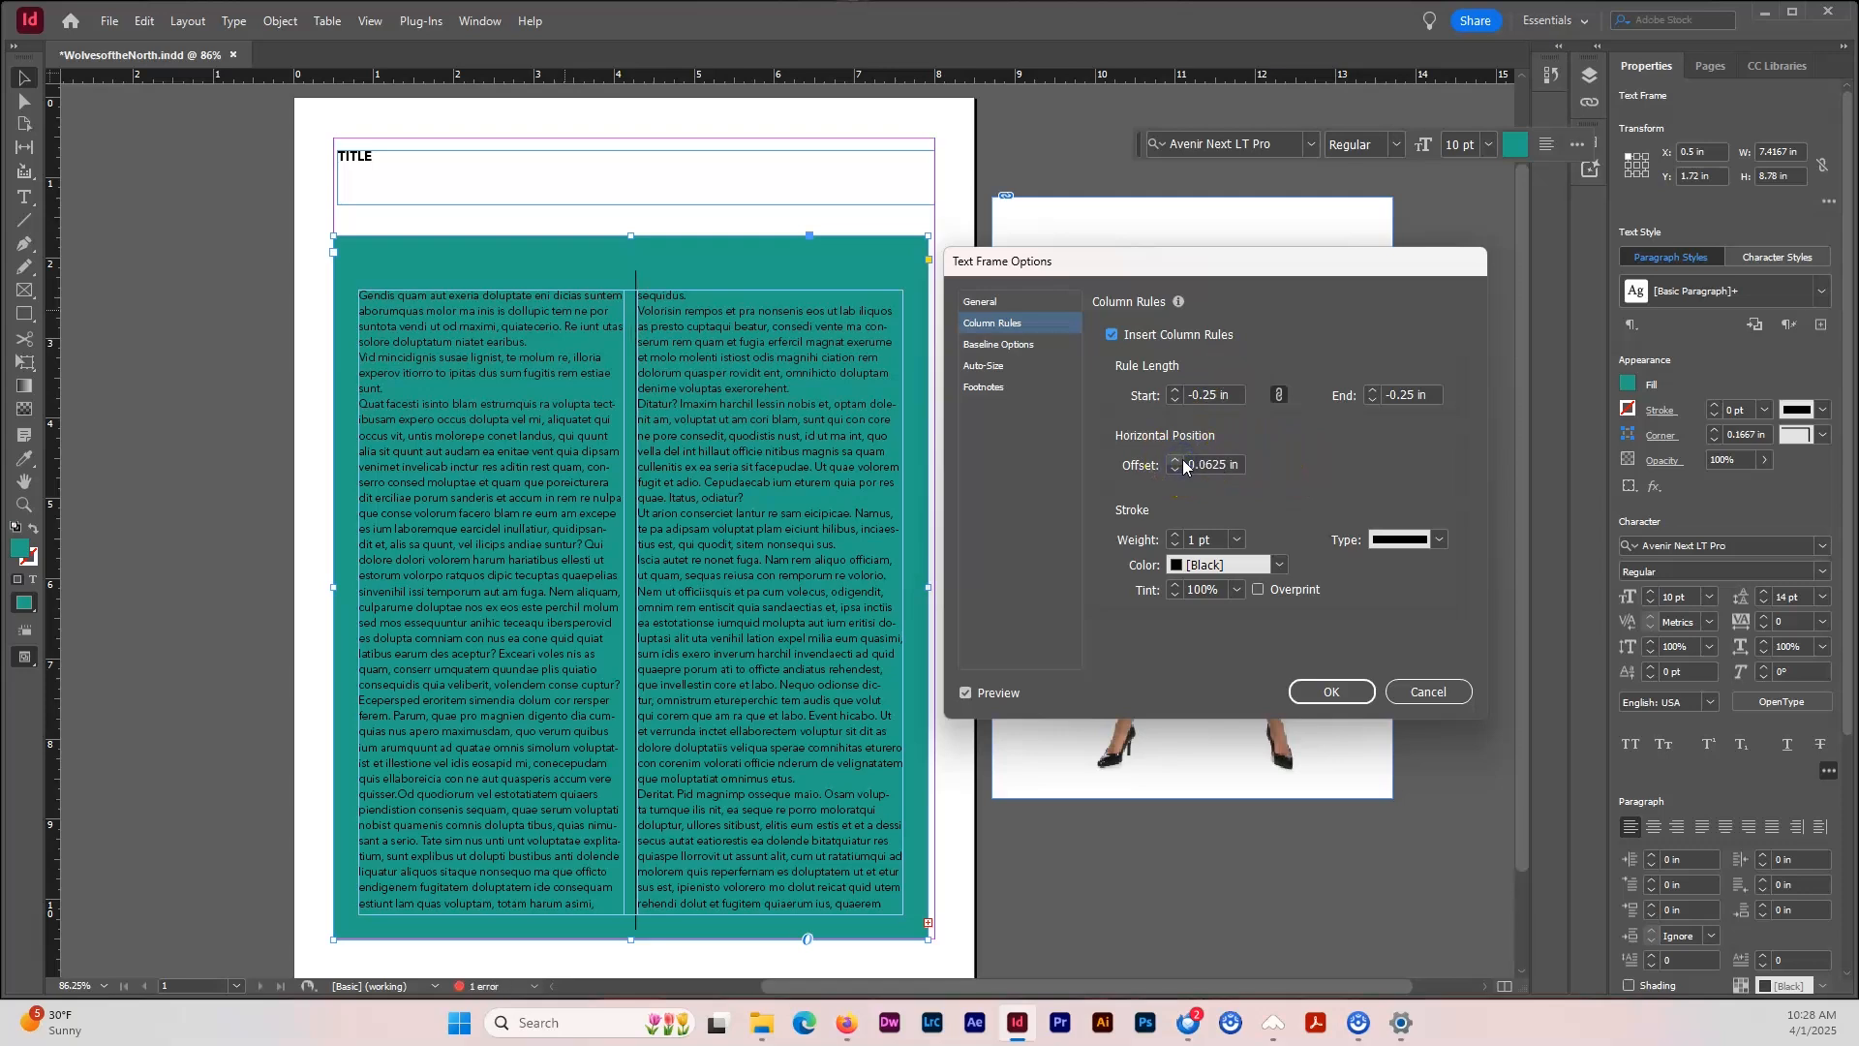
pyautogui.click(1176, 462)
pyautogui.click(1176, 462)
pyautogui.click(1176, 462)
pyautogui.click(1176, 462)
pyautogui.click(1176, 471)
pyautogui.click(1176, 472)
pyautogui.click(1177, 472)
pyautogui.click(1176, 472)
pyautogui.click(1176, 472)
pyautogui.click(1176, 471)
pyautogui.click(1176, 471)
pyautogui.click(1176, 470)
pyautogui.click(1175, 470)
pyautogui.click(1175, 470)
pyautogui.click(1175, 470)
pyautogui.click(1175, 460)
pyautogui.click(1174, 460)
pyautogui.click(1174, 461)
pyautogui.click(1174, 461)
pyautogui.click(1175, 461)
pyautogui.click(1175, 461)
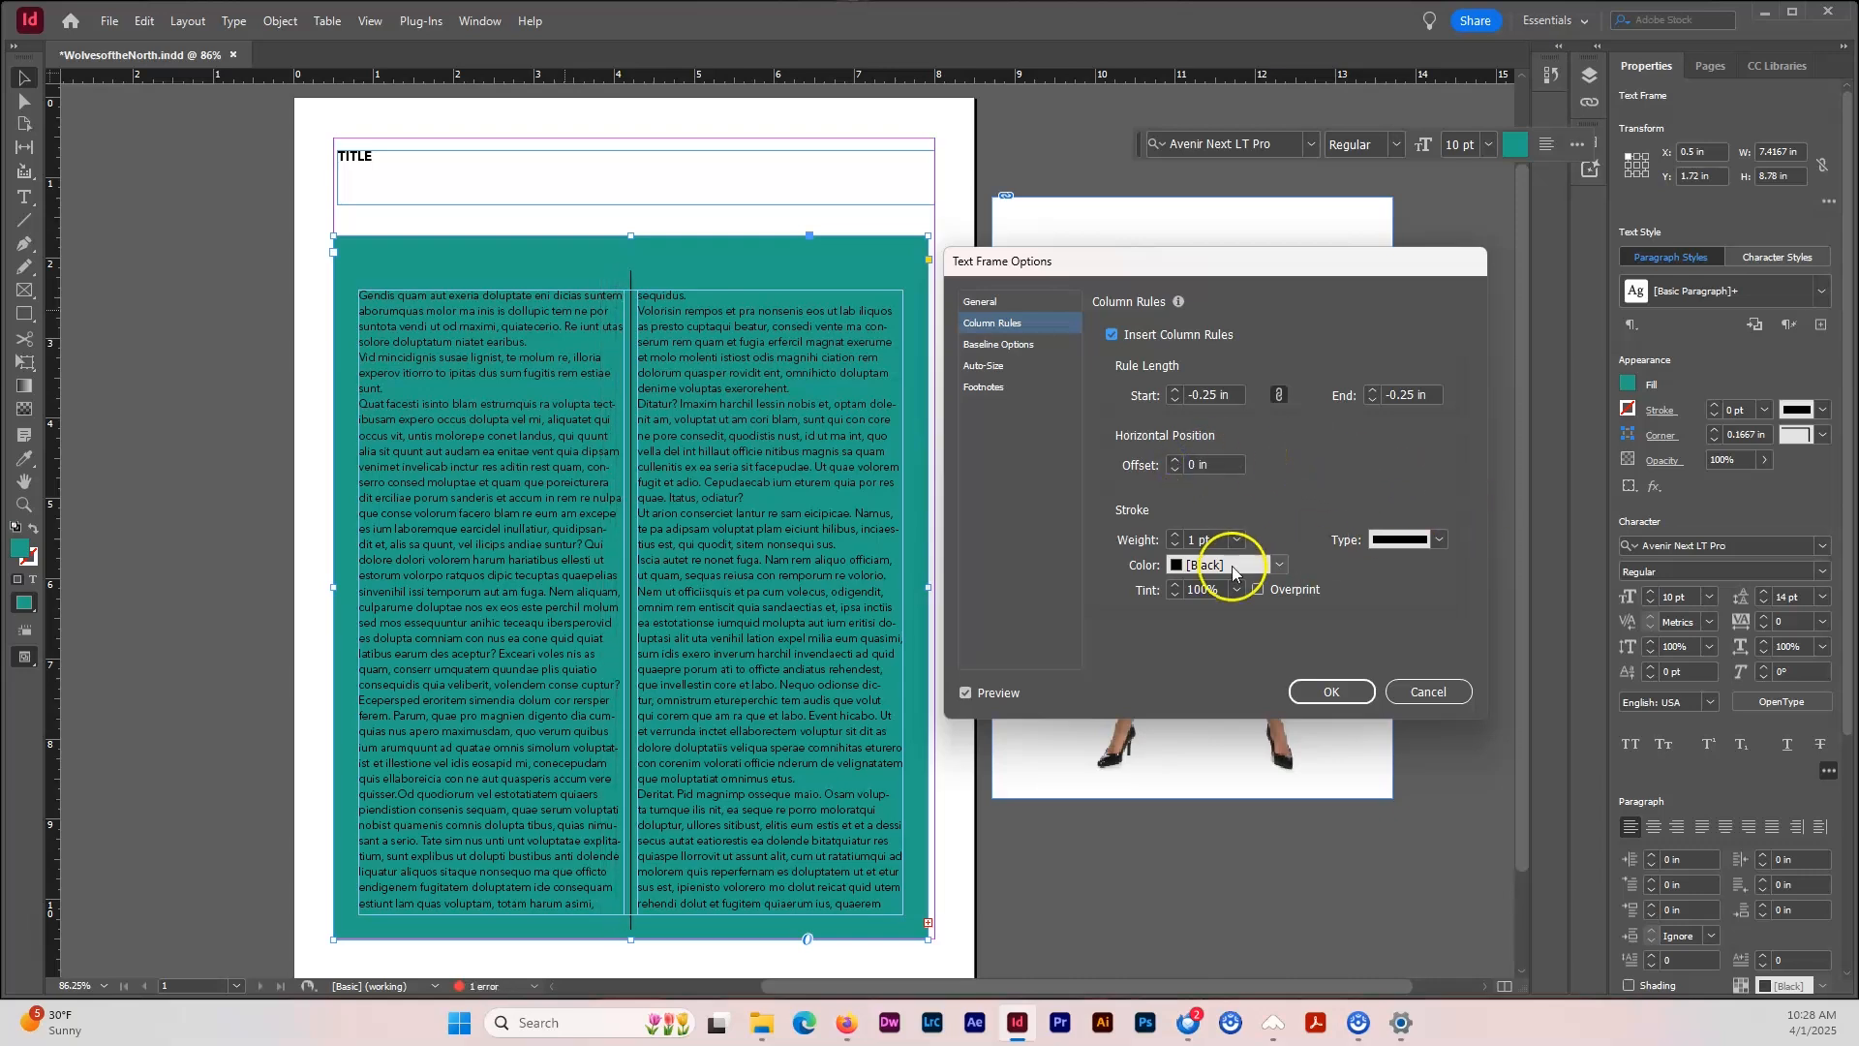
# Set the column rule's stroke weight to 2 pt and its type to Thick - Thin - Thick.
pyautogui.click(1174, 534)
pyautogui.click(1174, 534)
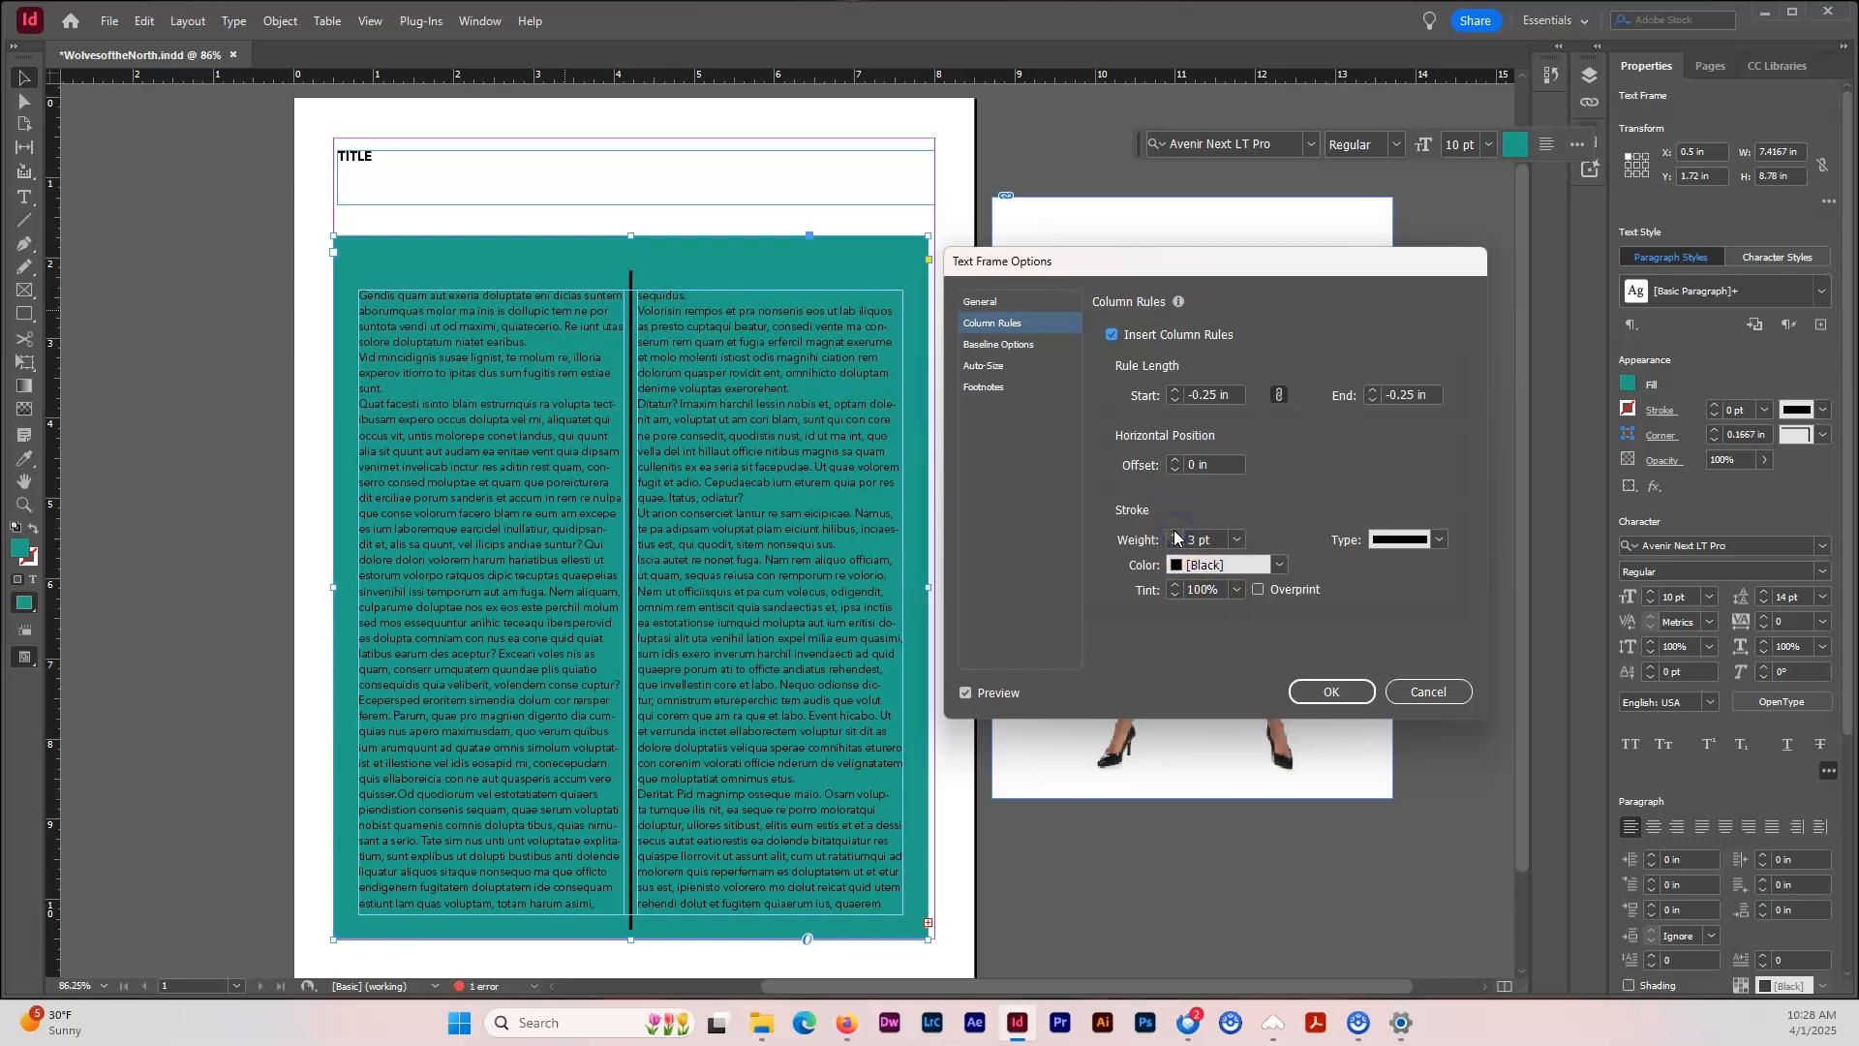
pyautogui.click(1175, 544)
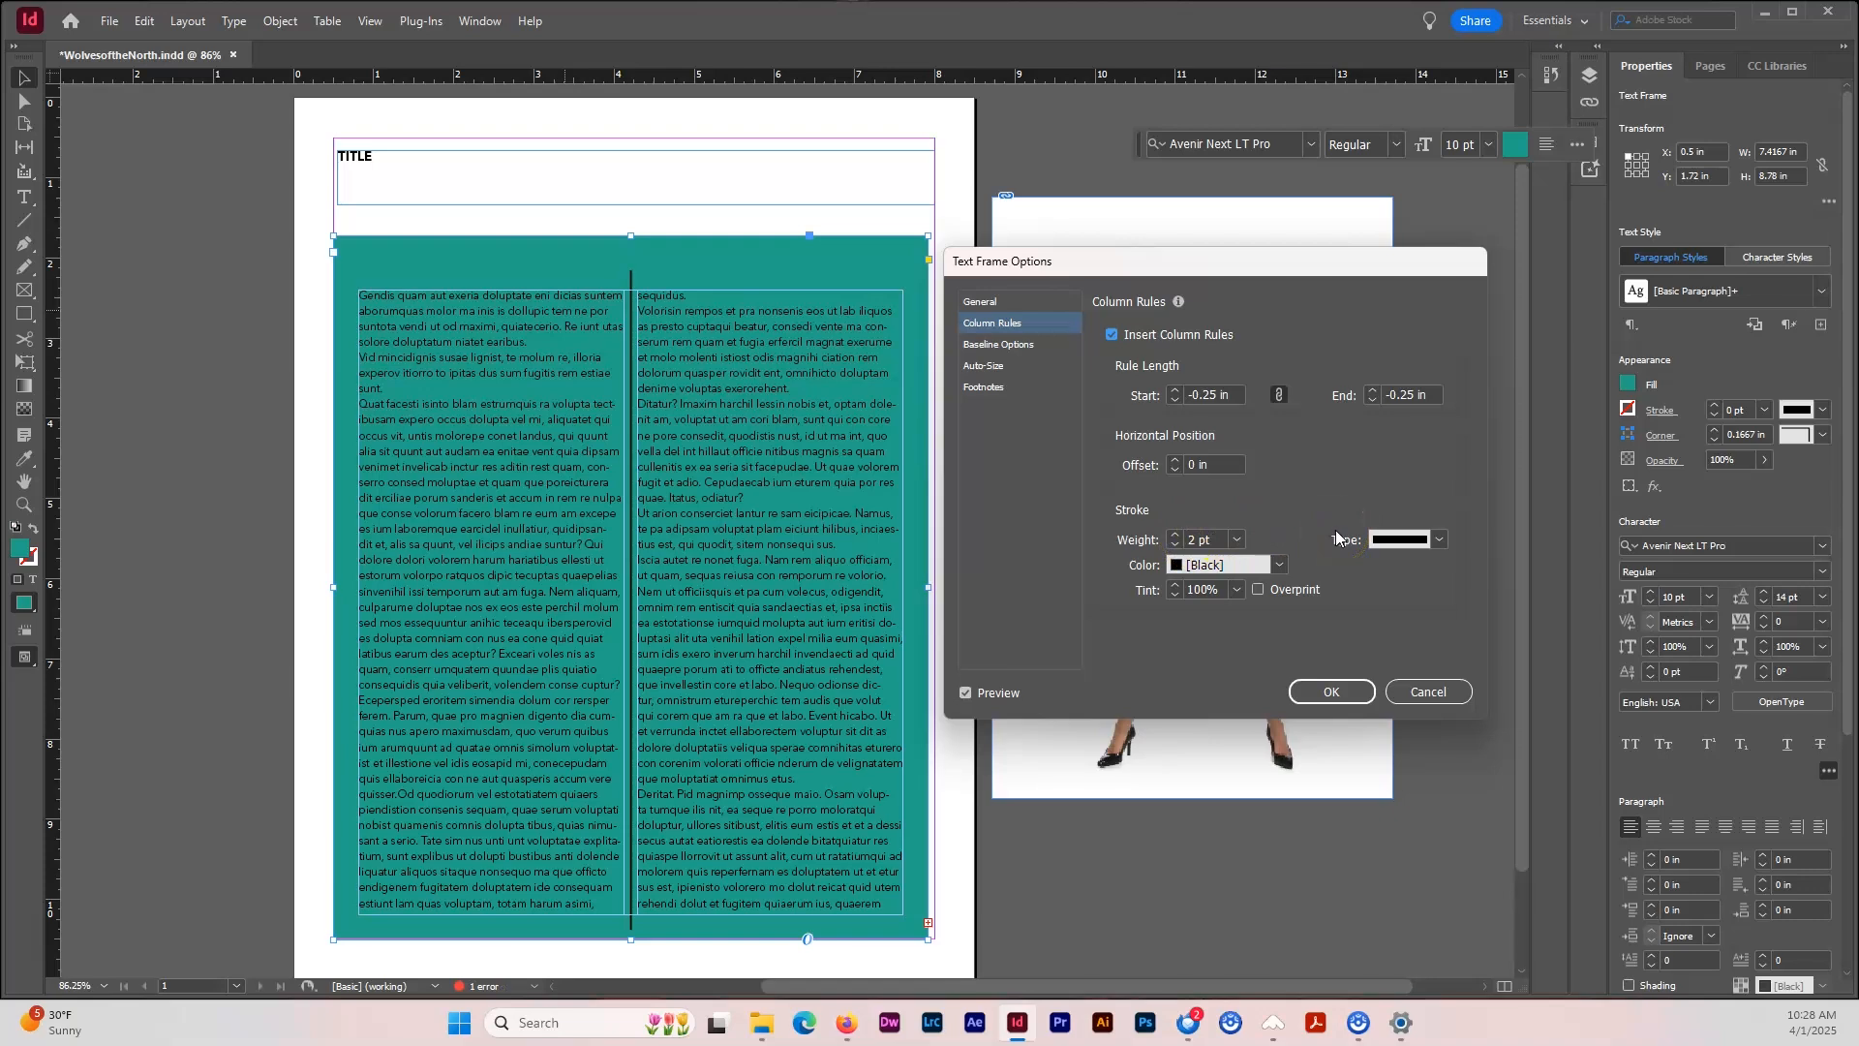
pyautogui.click(1440, 539)
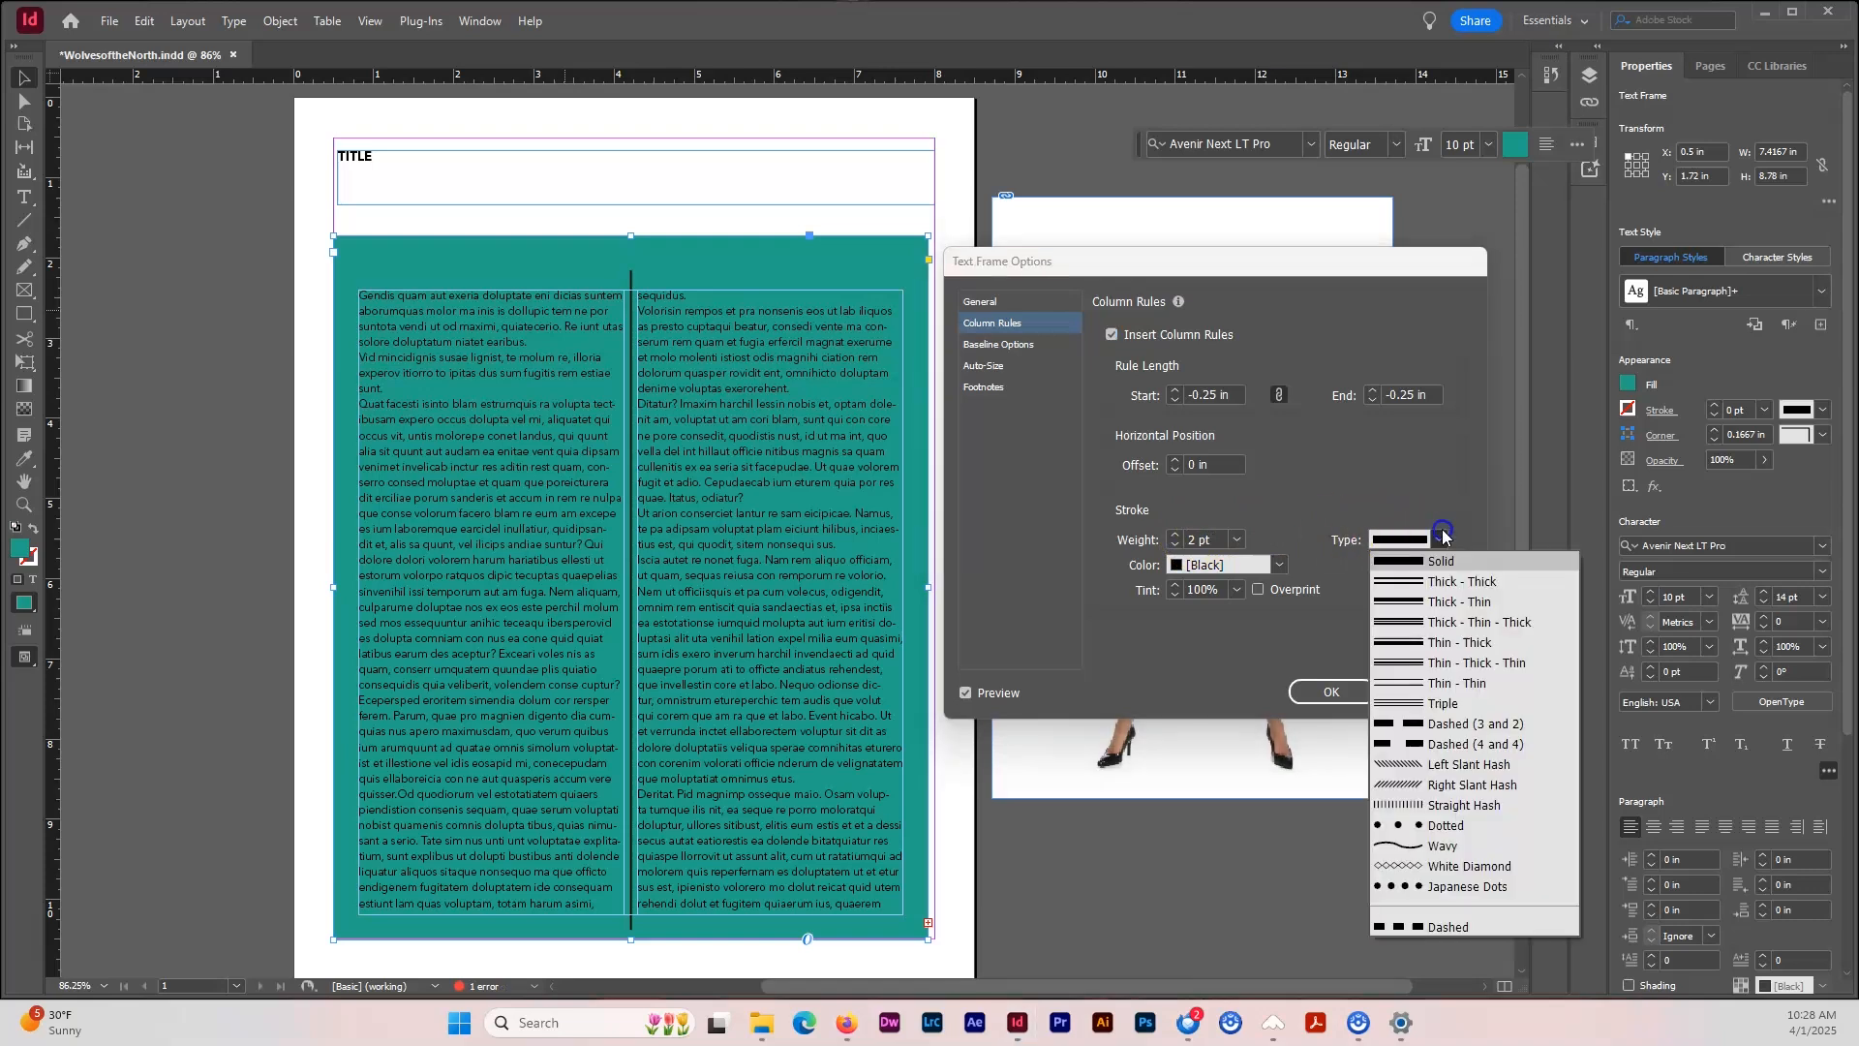
pyautogui.click(1426, 620)
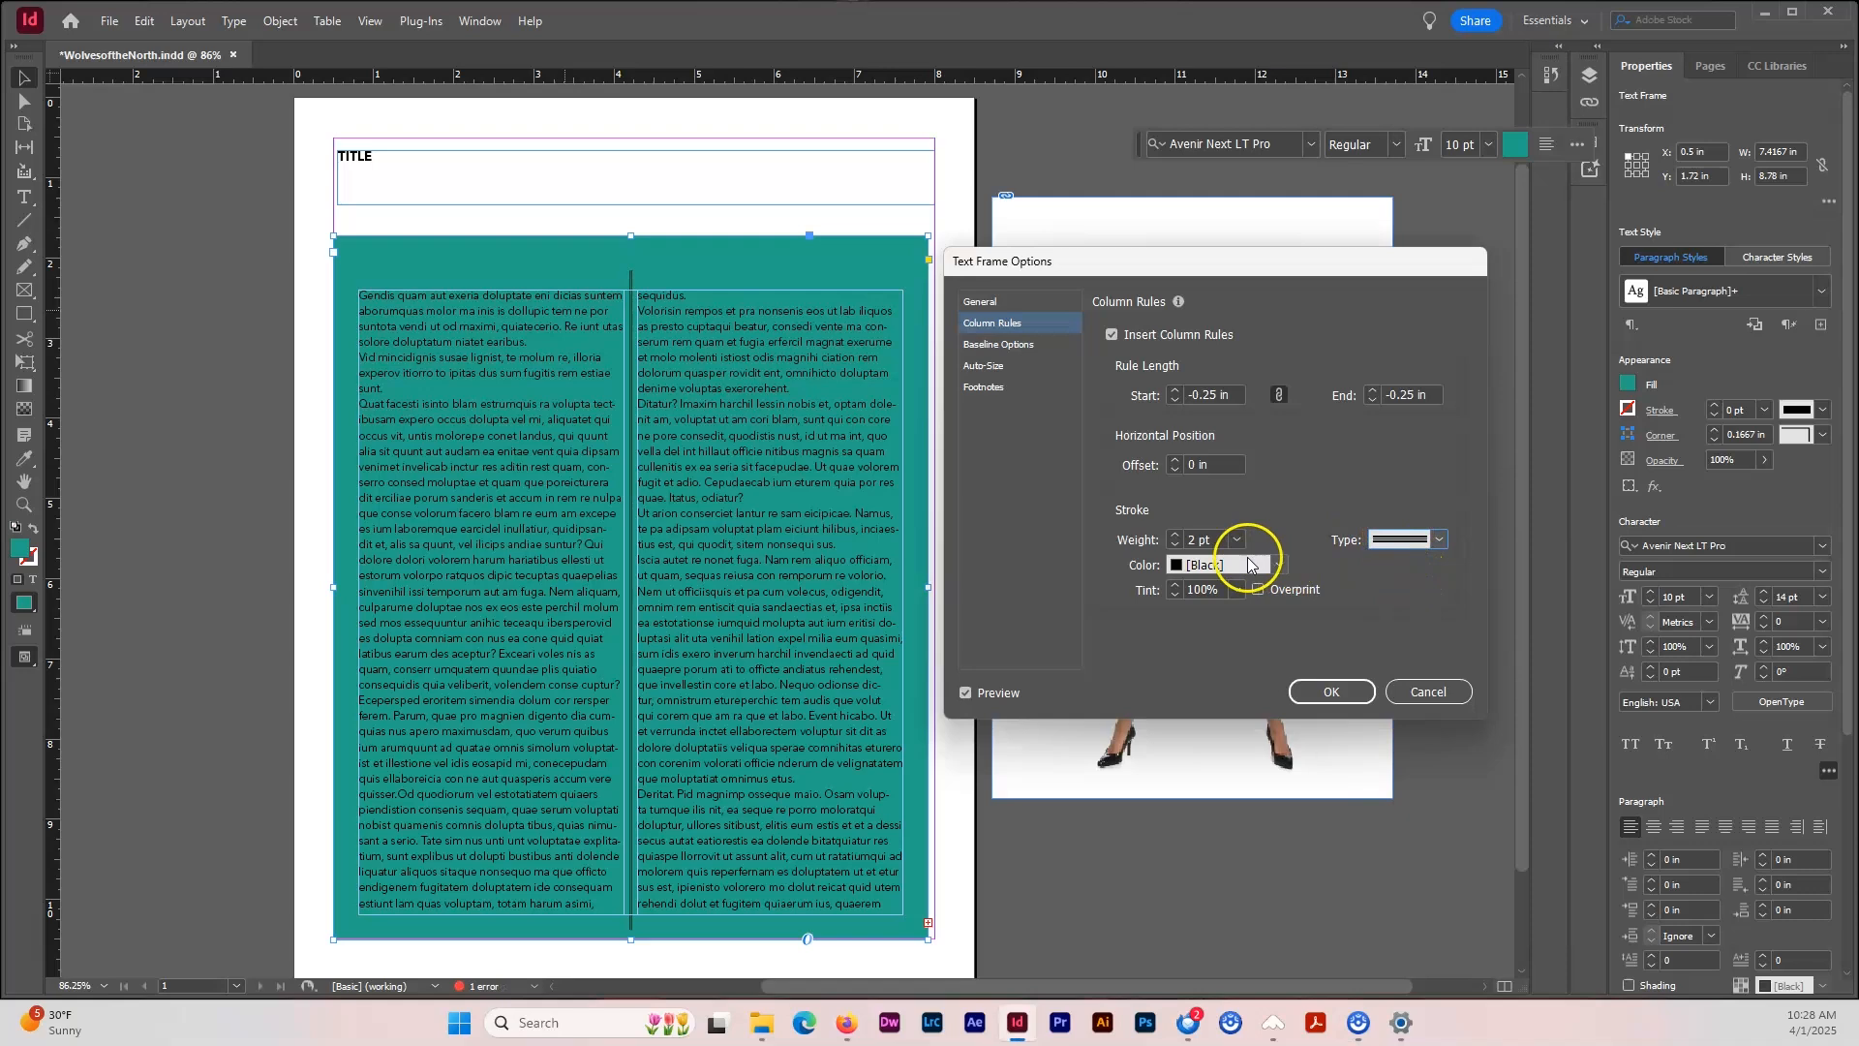
pyautogui.click(1279, 564)
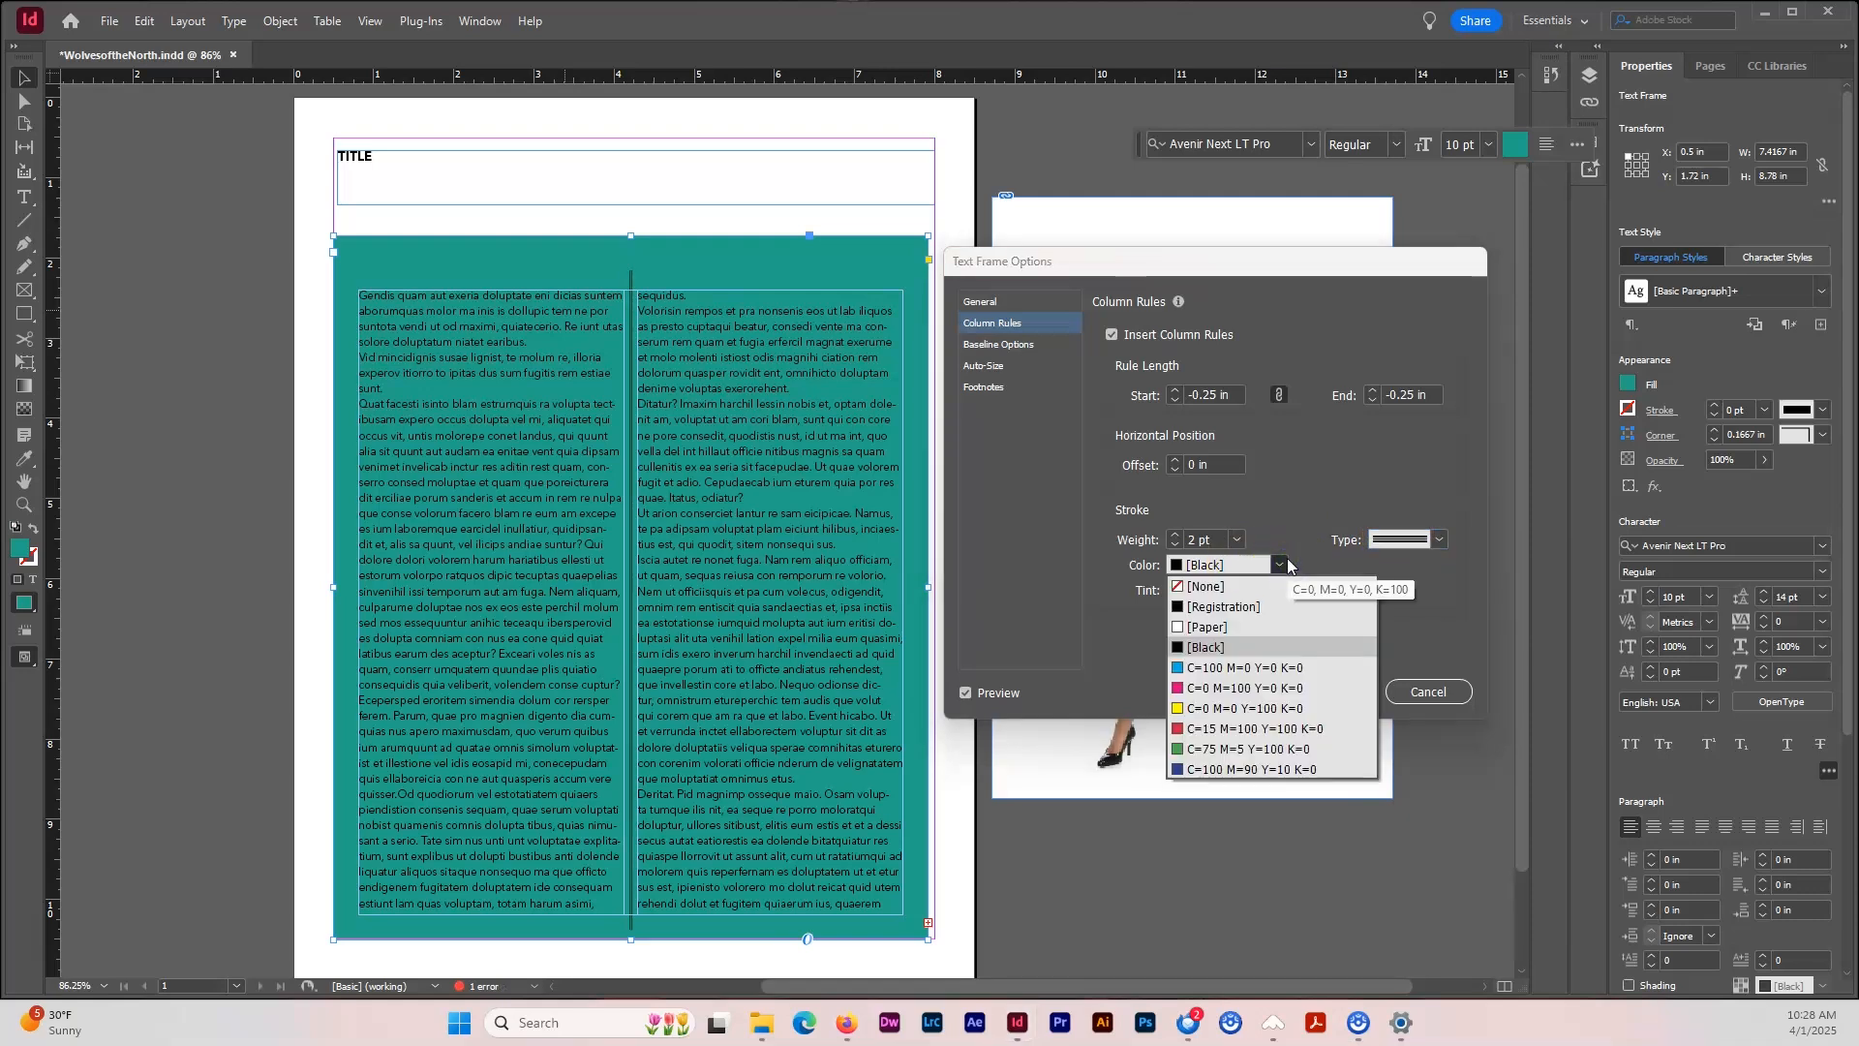
pyautogui.click(1296, 530)
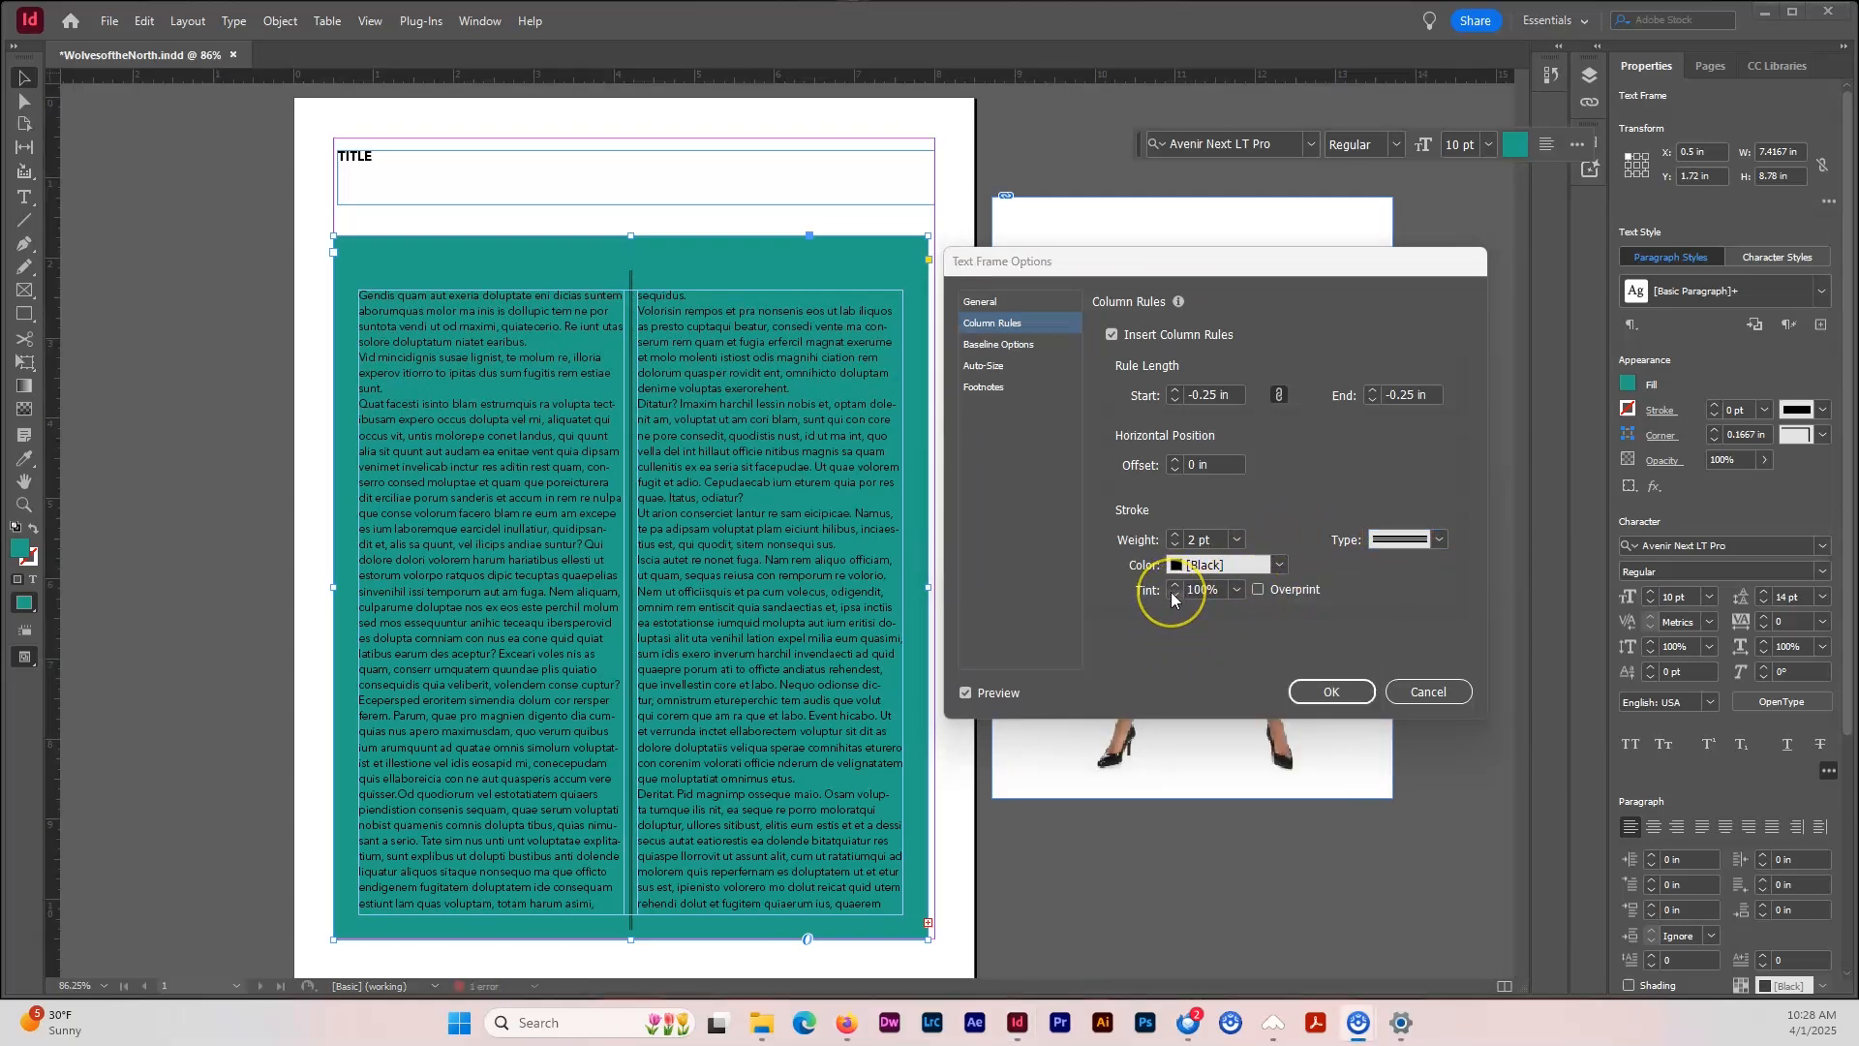
# Set the column rule's type to Solid and its tint to 50%, and apply the text frame options.
pyautogui.click(1431, 539)
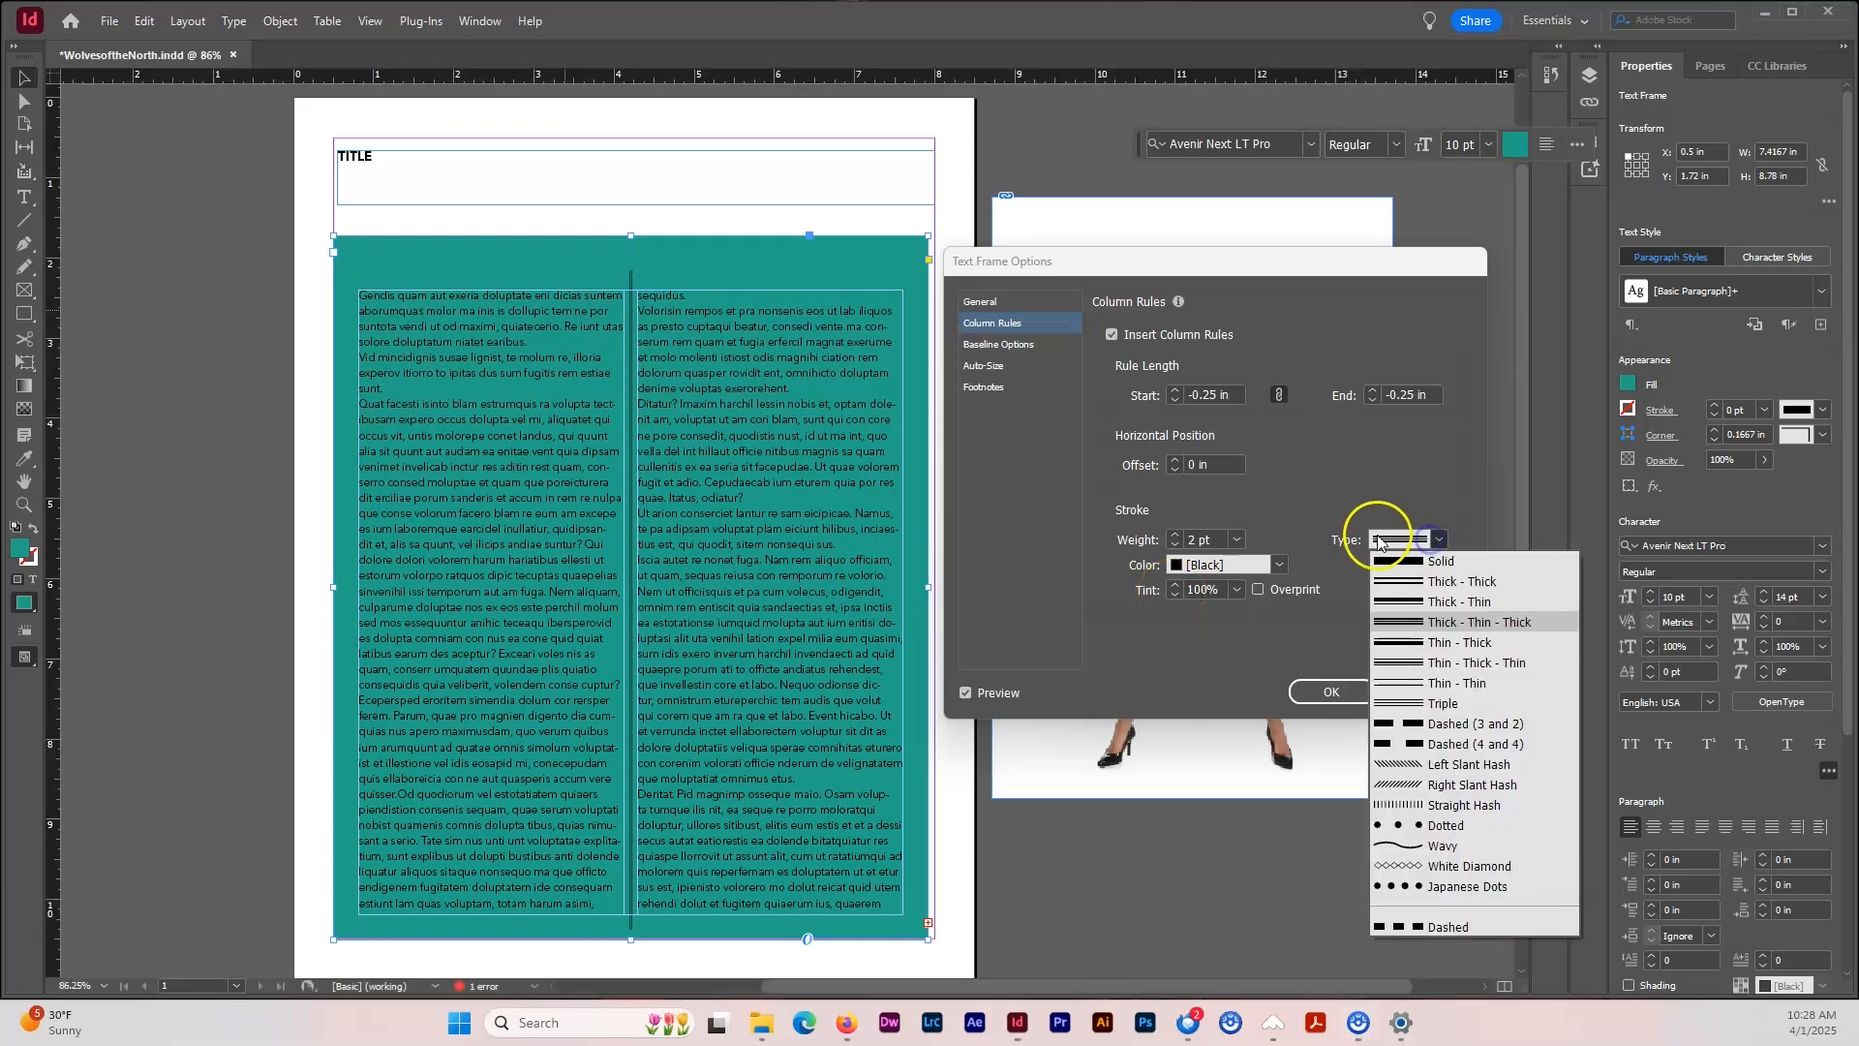
pyautogui.click(1379, 550)
pyautogui.click(1175, 594)
pyautogui.click(1175, 594)
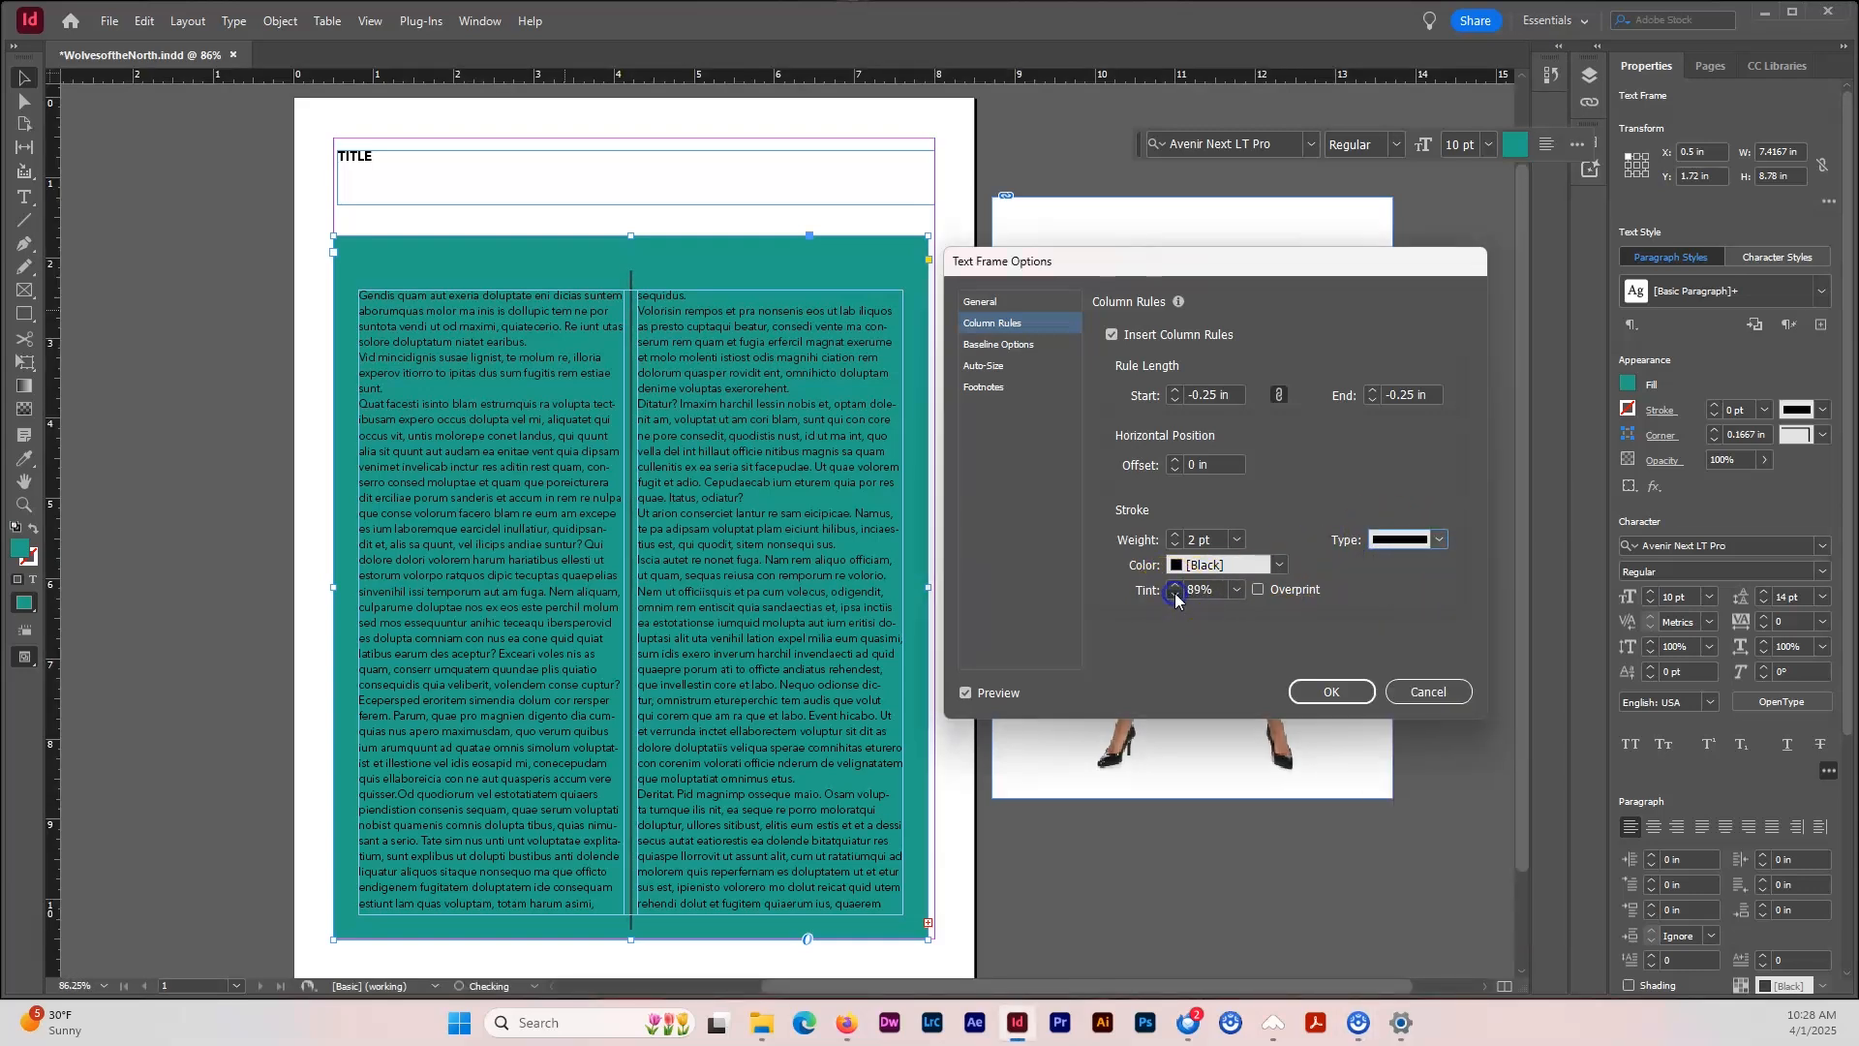
pyautogui.click(1174, 594)
pyautogui.click(1175, 594)
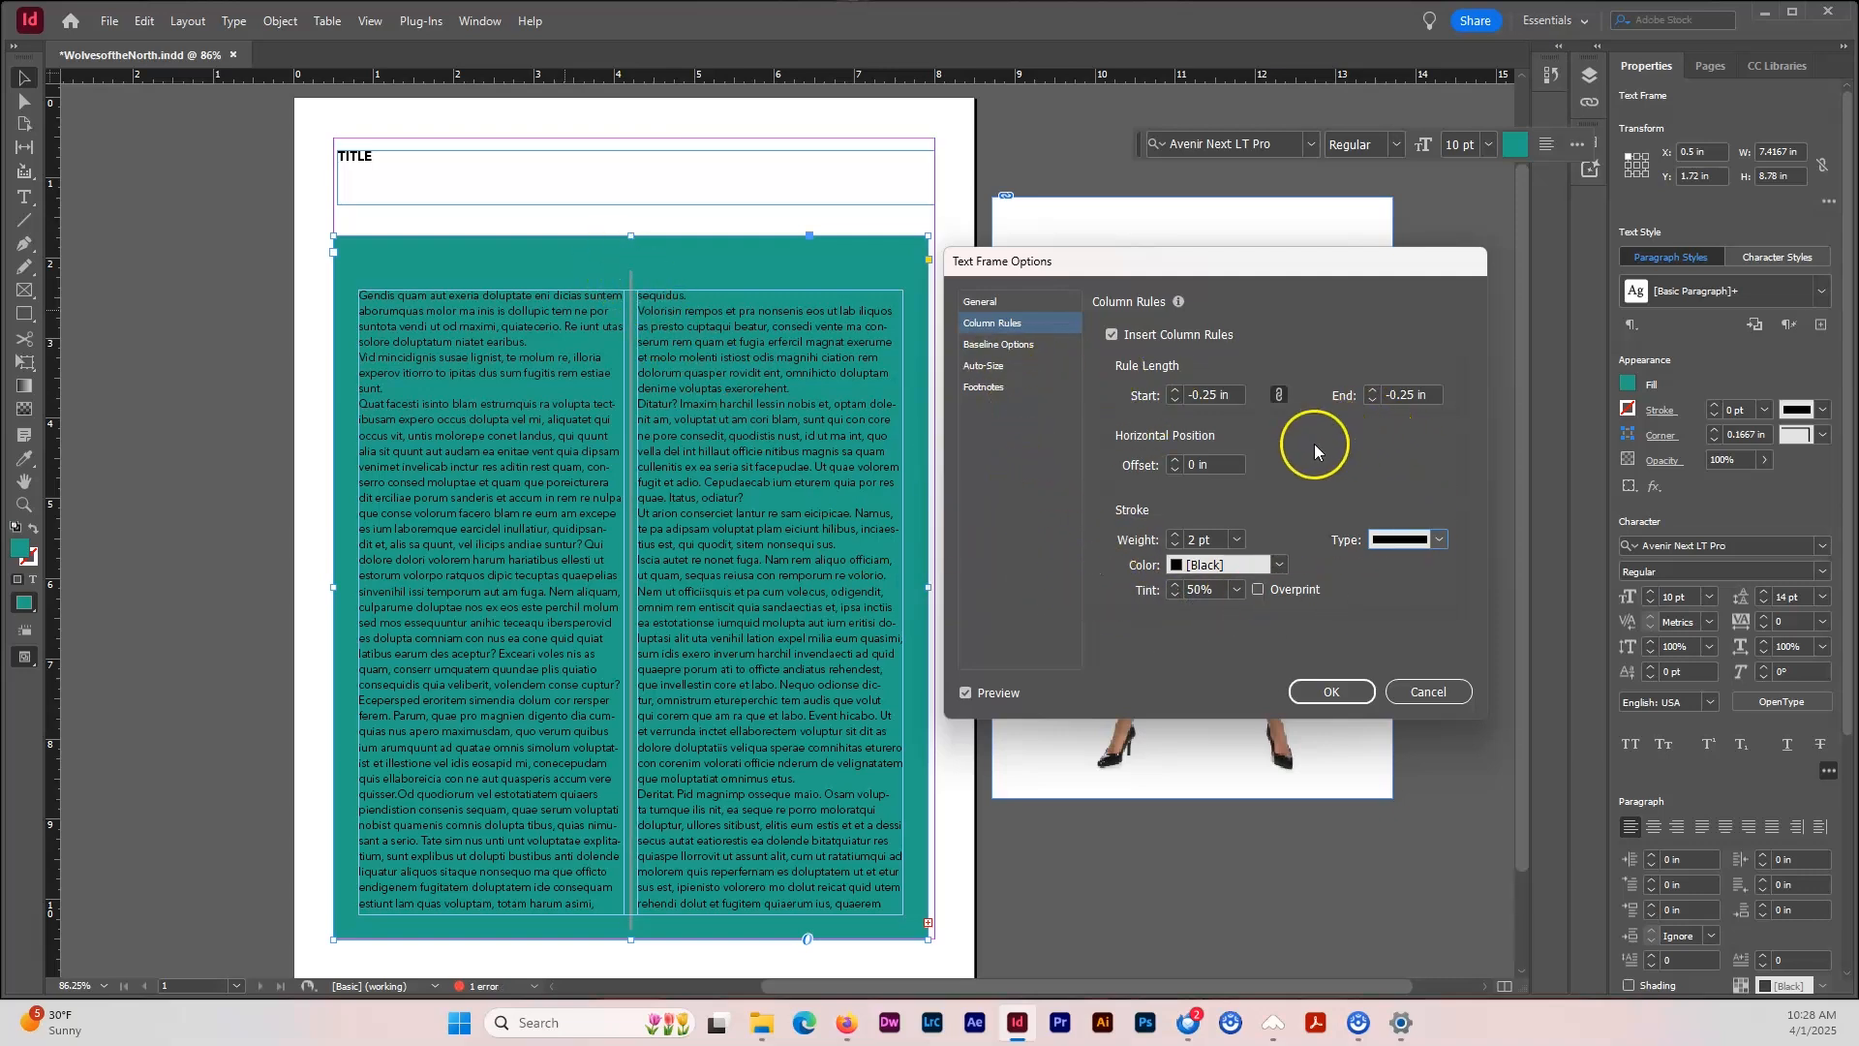
pyautogui.click(1326, 689)
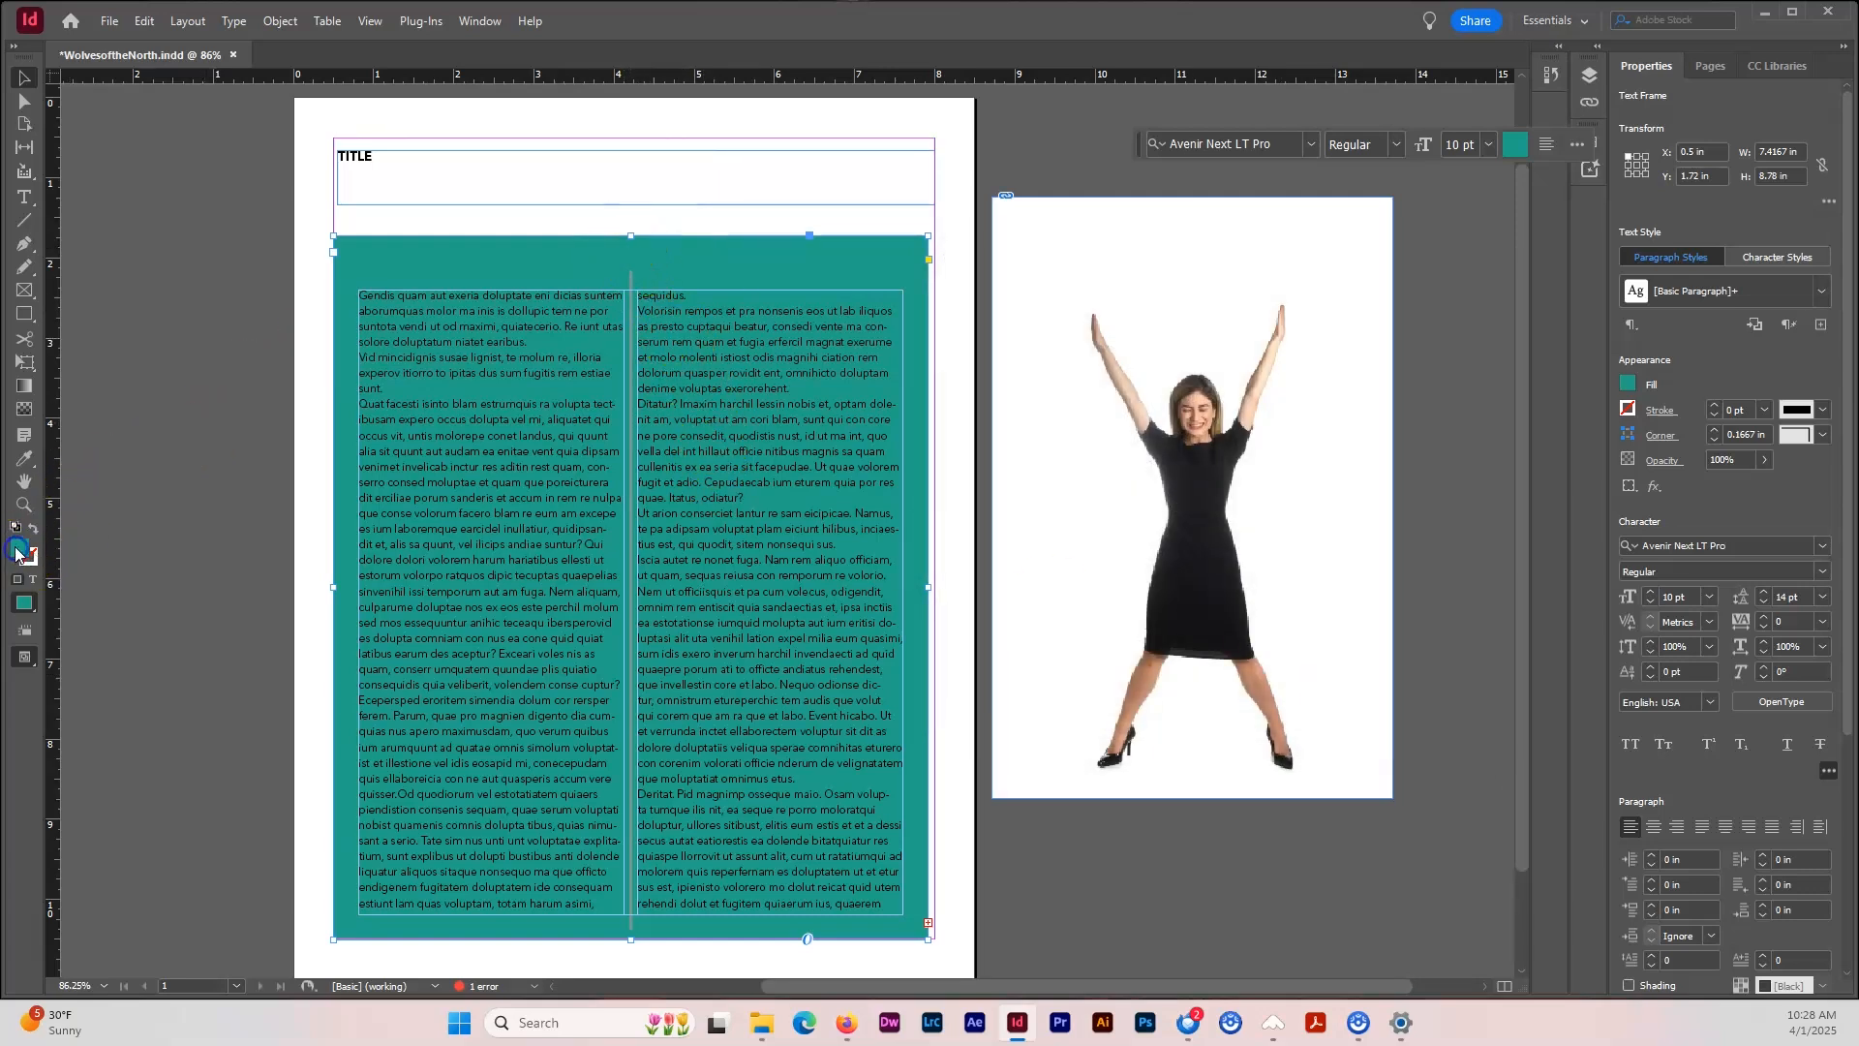
# Remove the fill colour from the body text frame and deselect it.
pyautogui.click(24, 606)
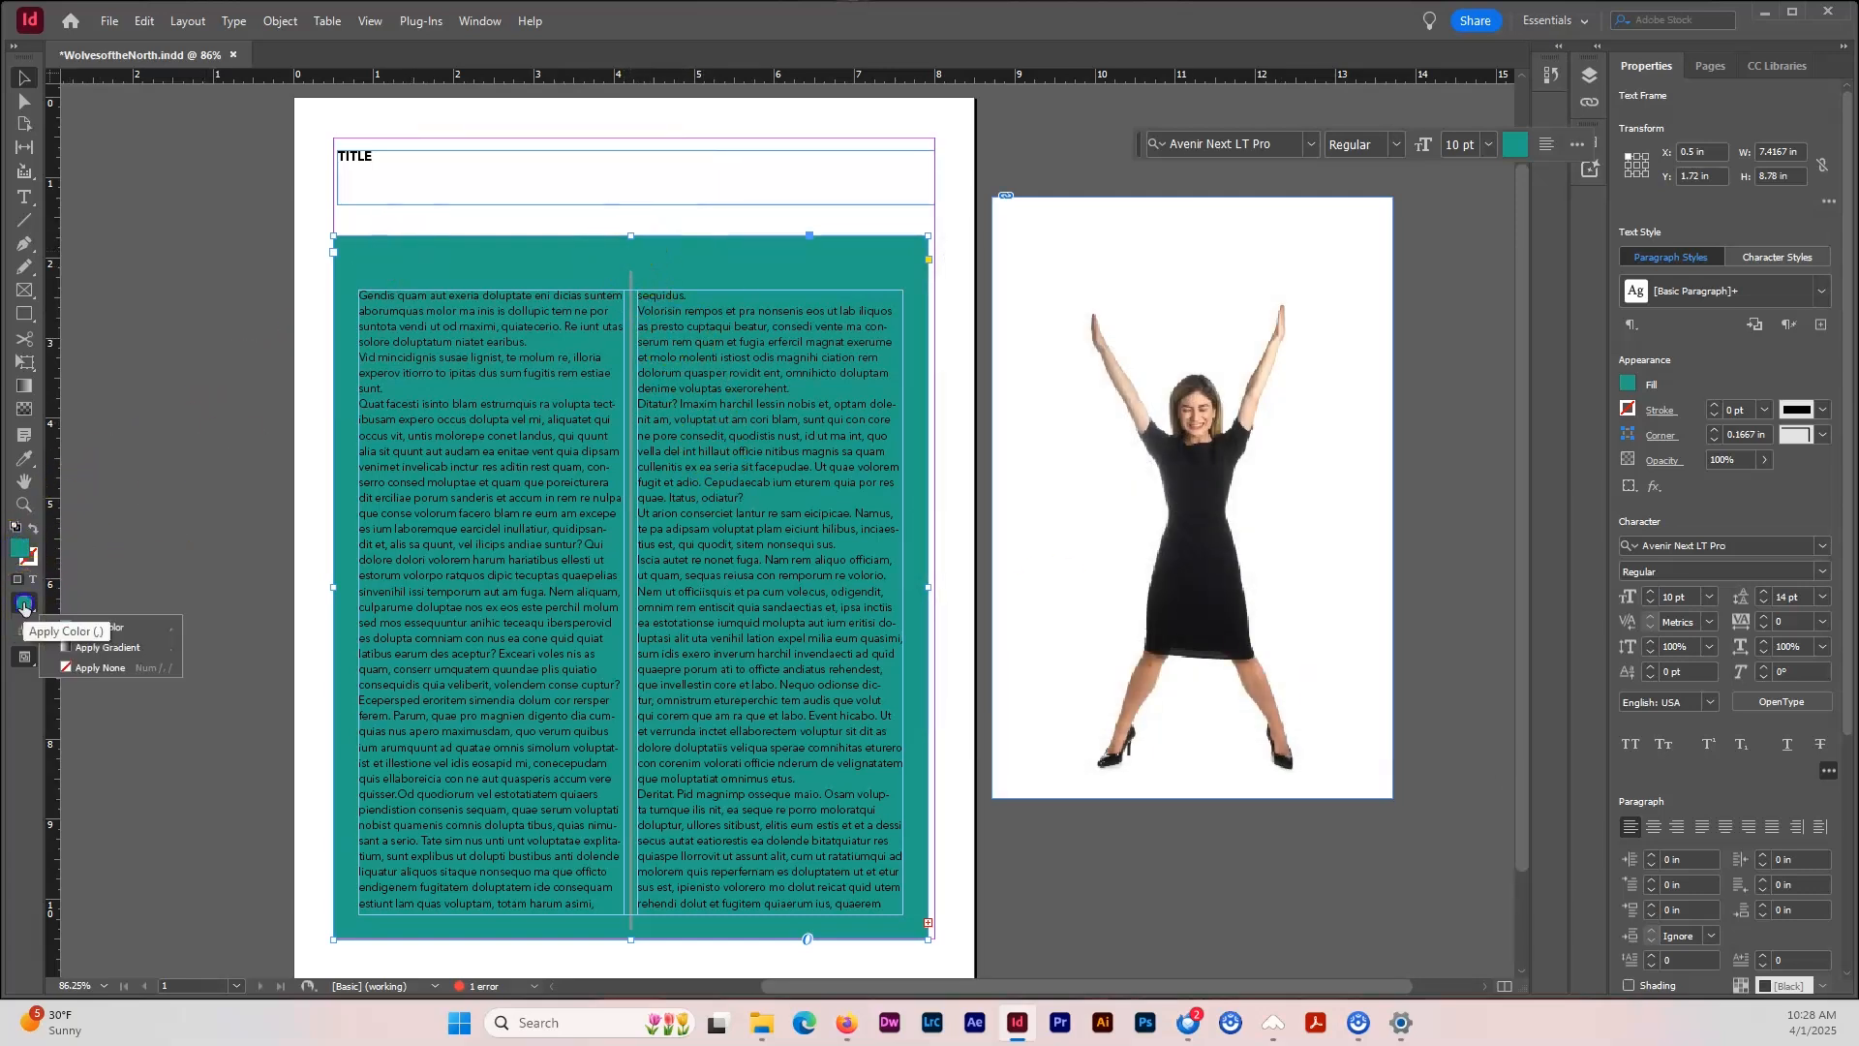
pyautogui.click(96, 668)
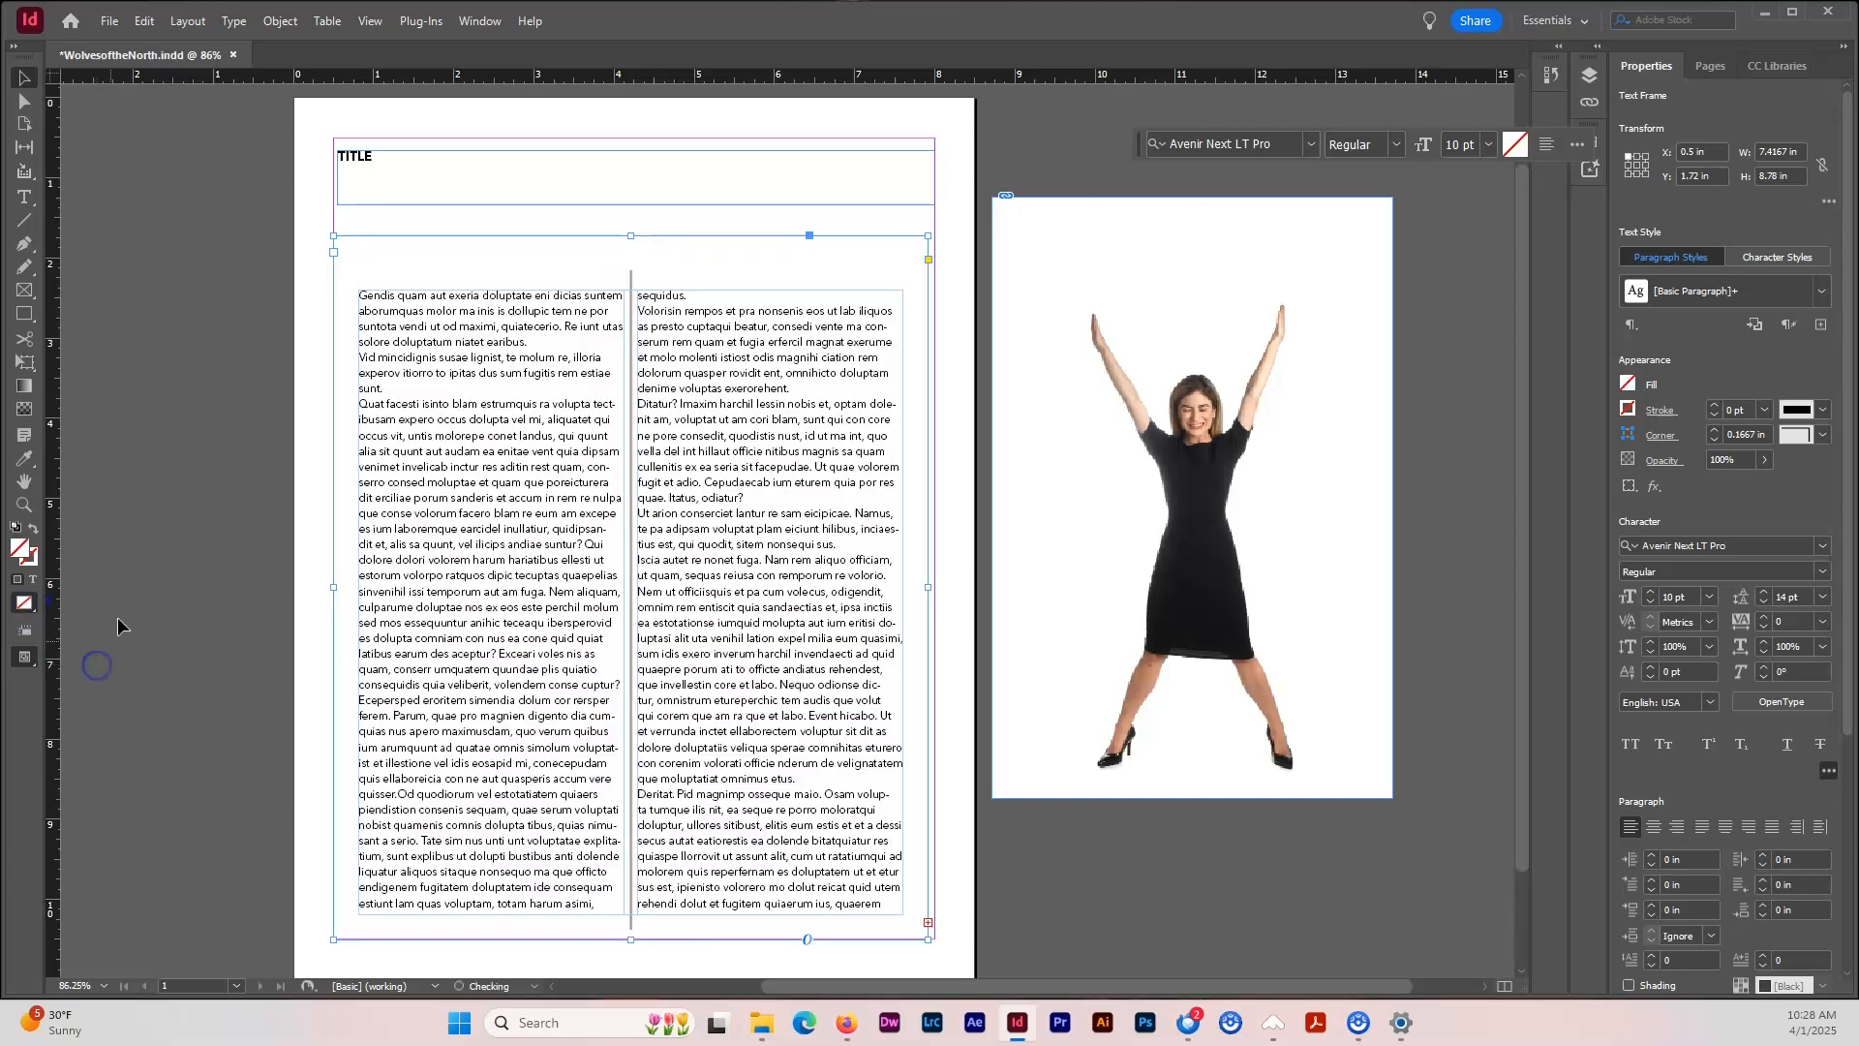
pyautogui.click(636, 215)
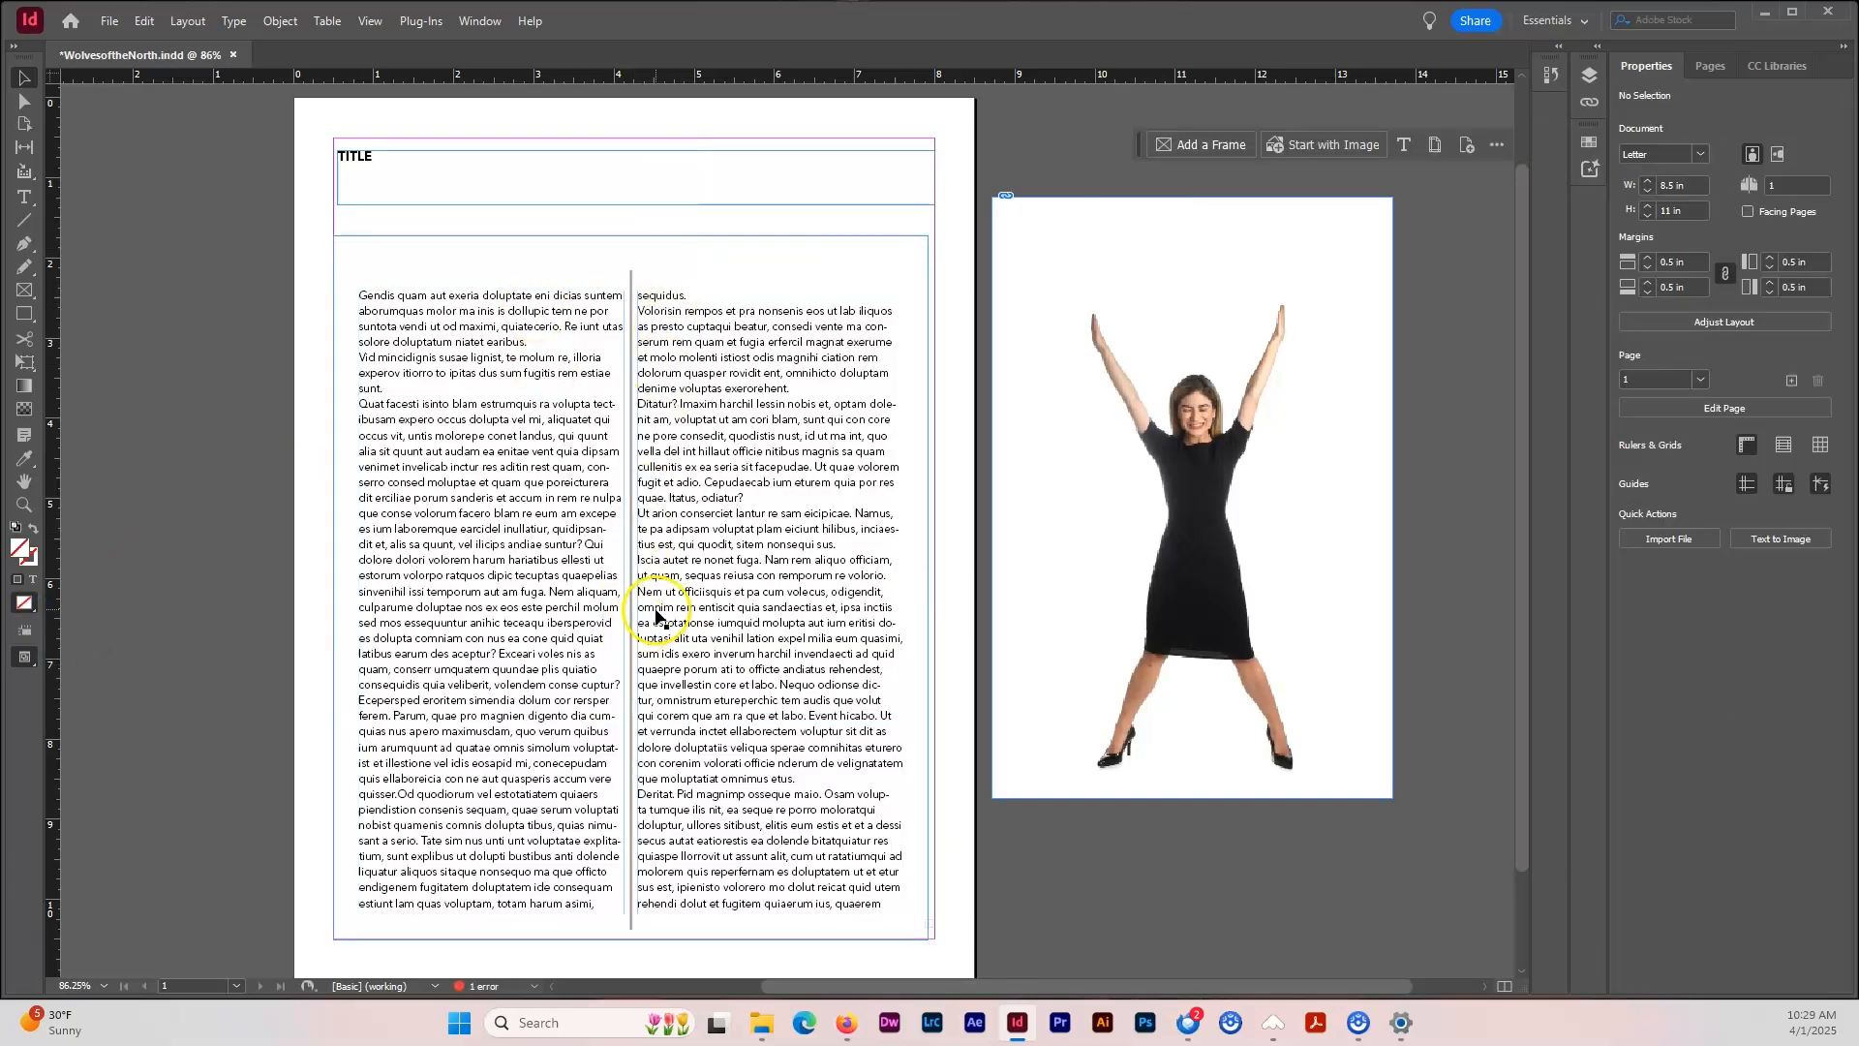
pyautogui.click(406, 169)
pyautogui.rightClick(393, 162)
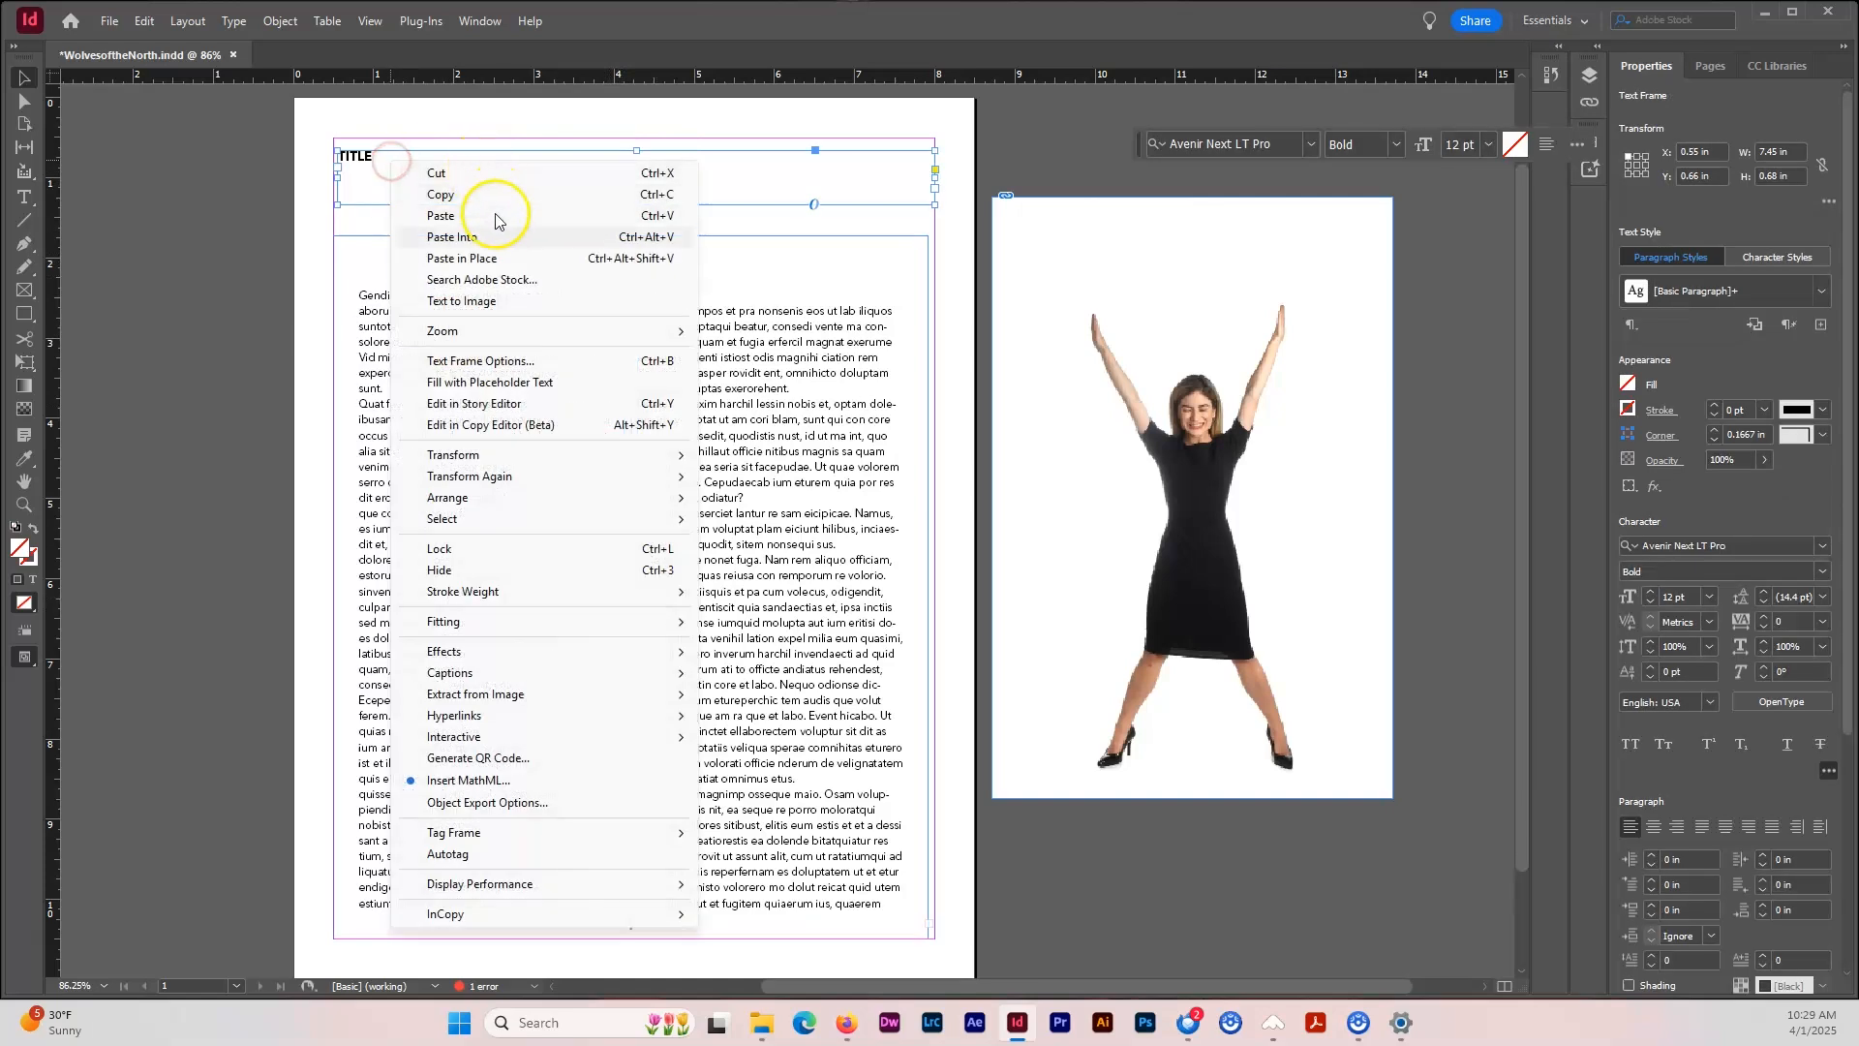
pyautogui.click(481, 366)
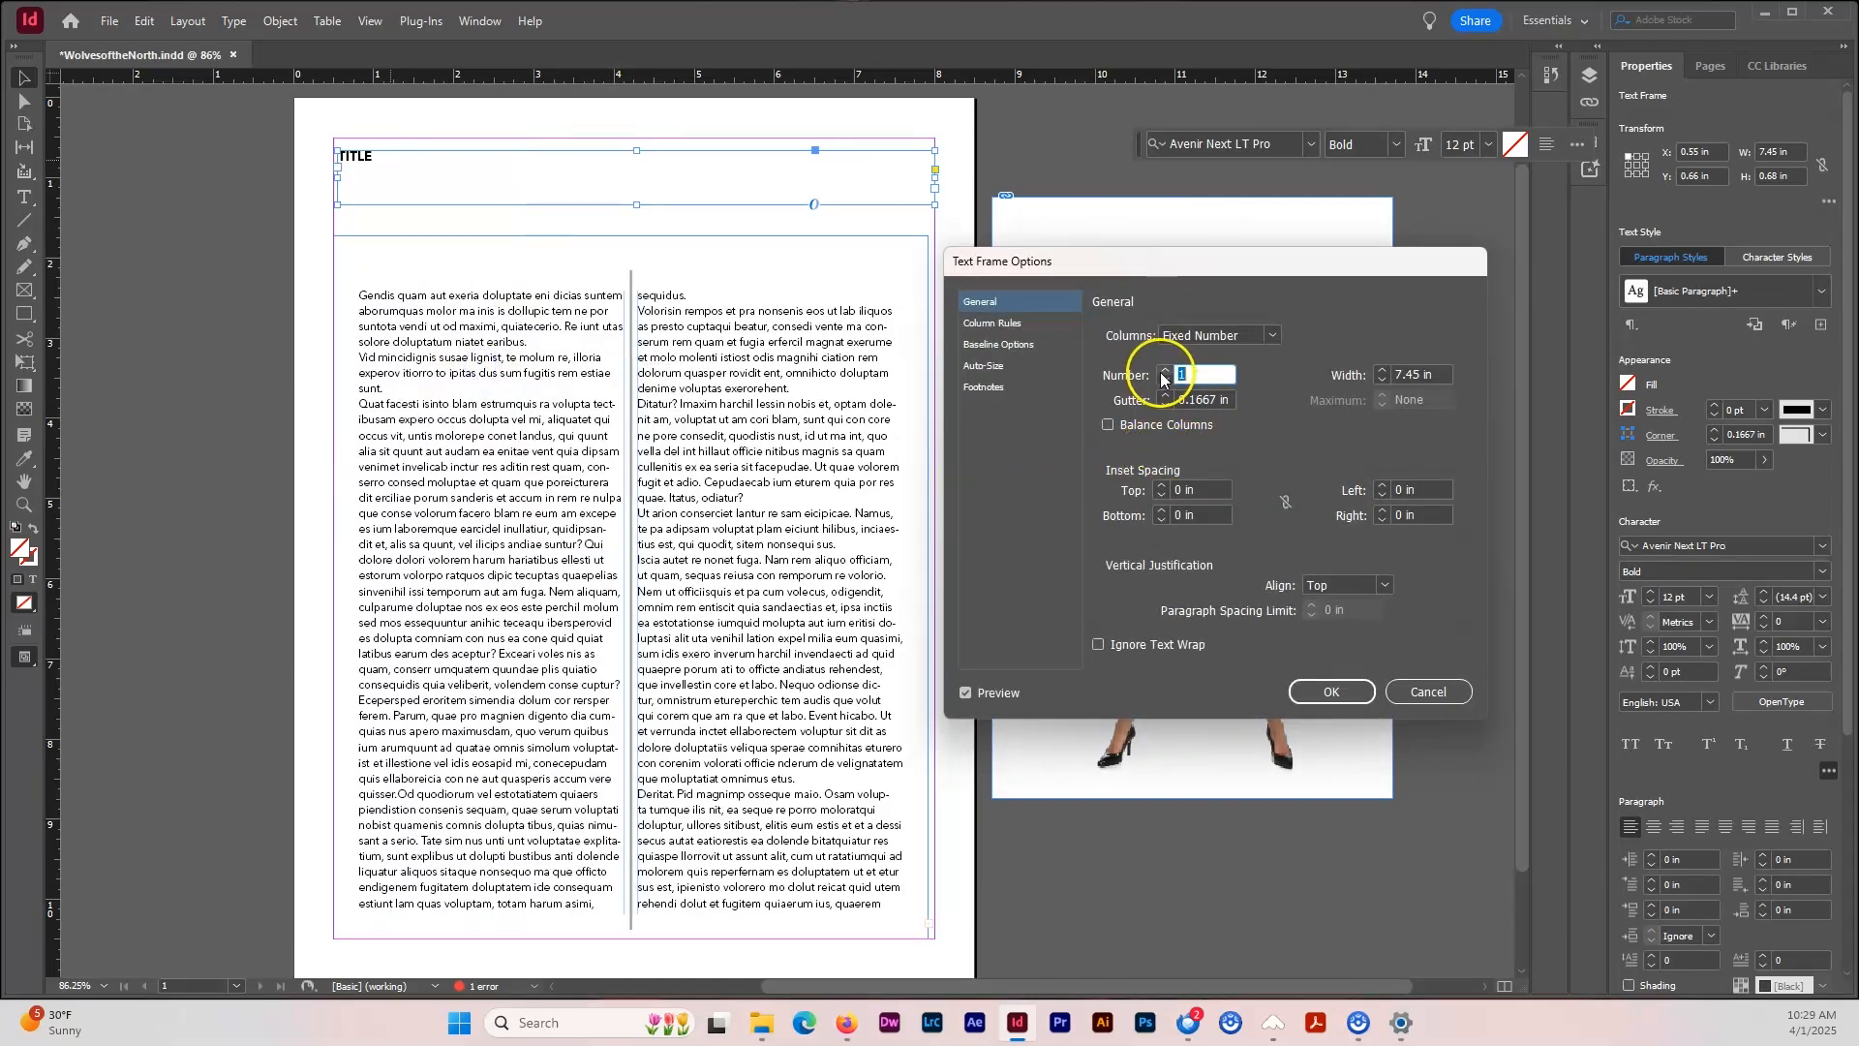
pyautogui.click(1421, 691)
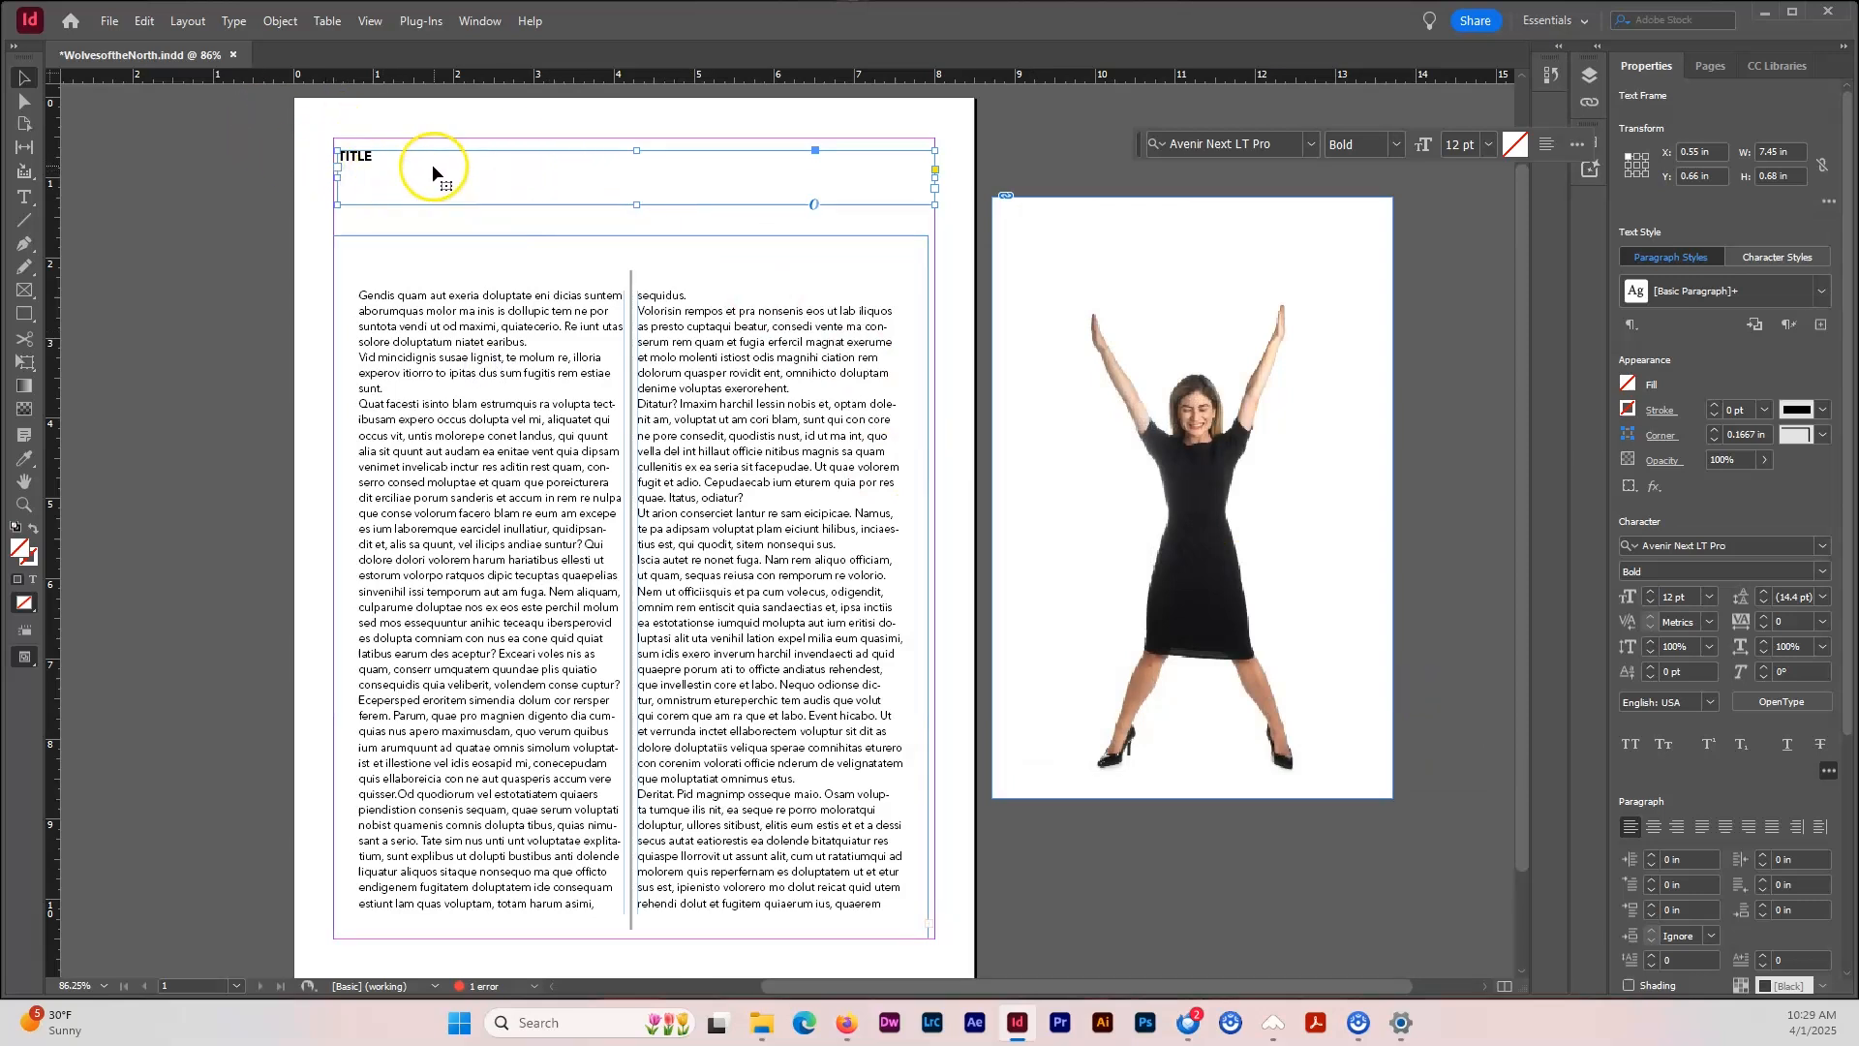
# Fill the title text frame with the dark teal colour 227c6d.
pyautogui.doubleClick(18, 547)
pyautogui.moveTo(729, 581); pyautogui.dragTo(779, 522)
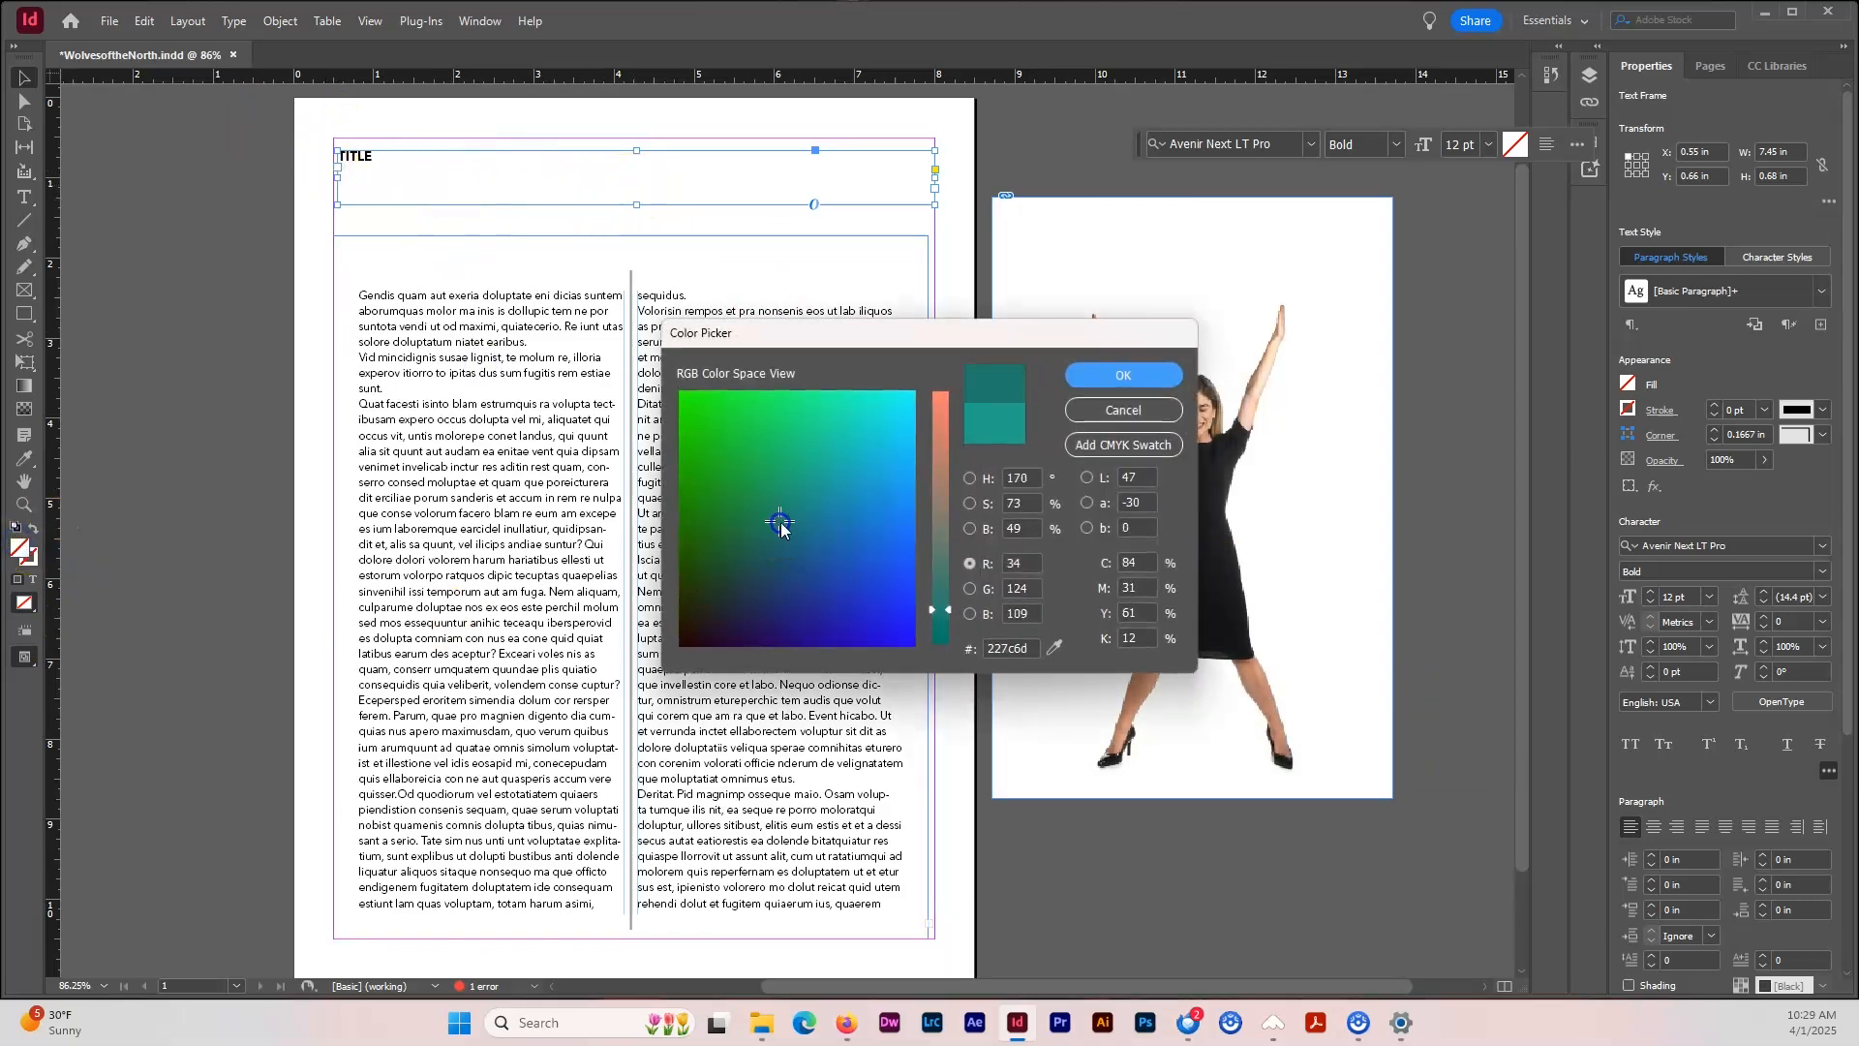
pyautogui.click(1123, 376)
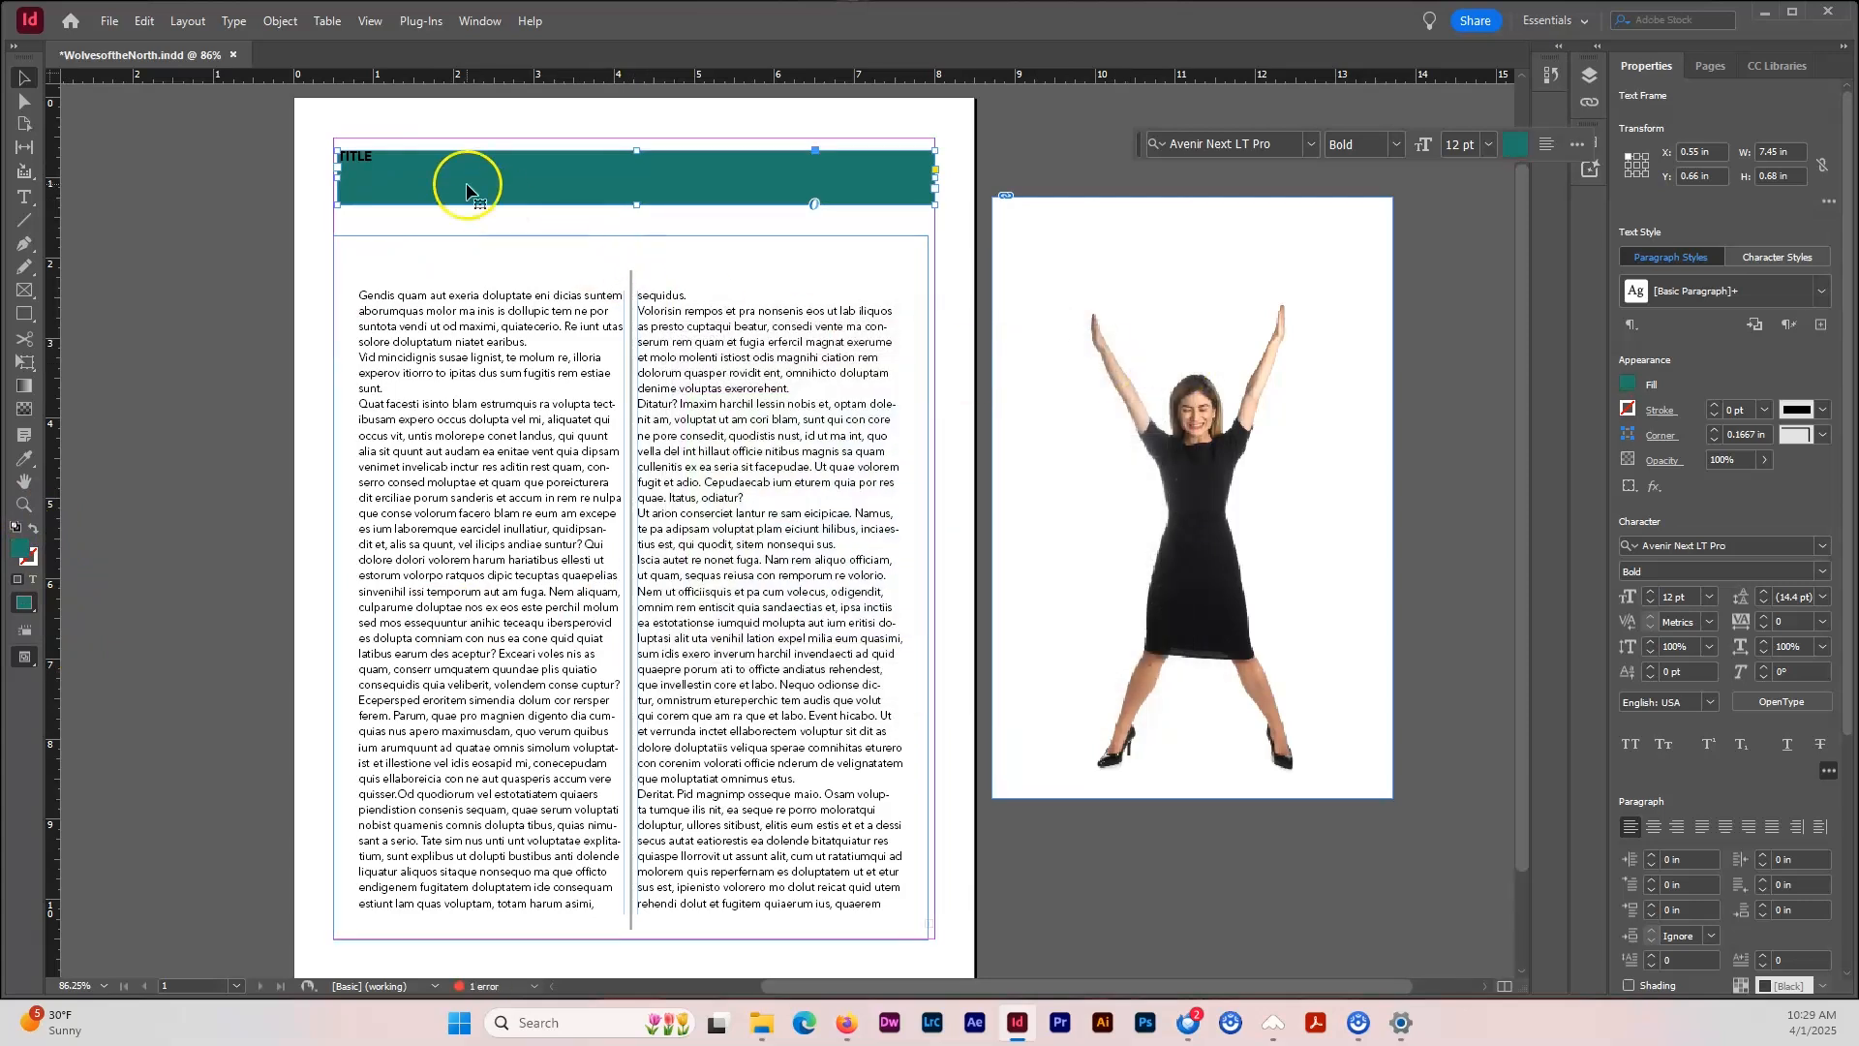
# Select the word TITLE and change its text colour to white.
pyautogui.doubleClick(390, 158)
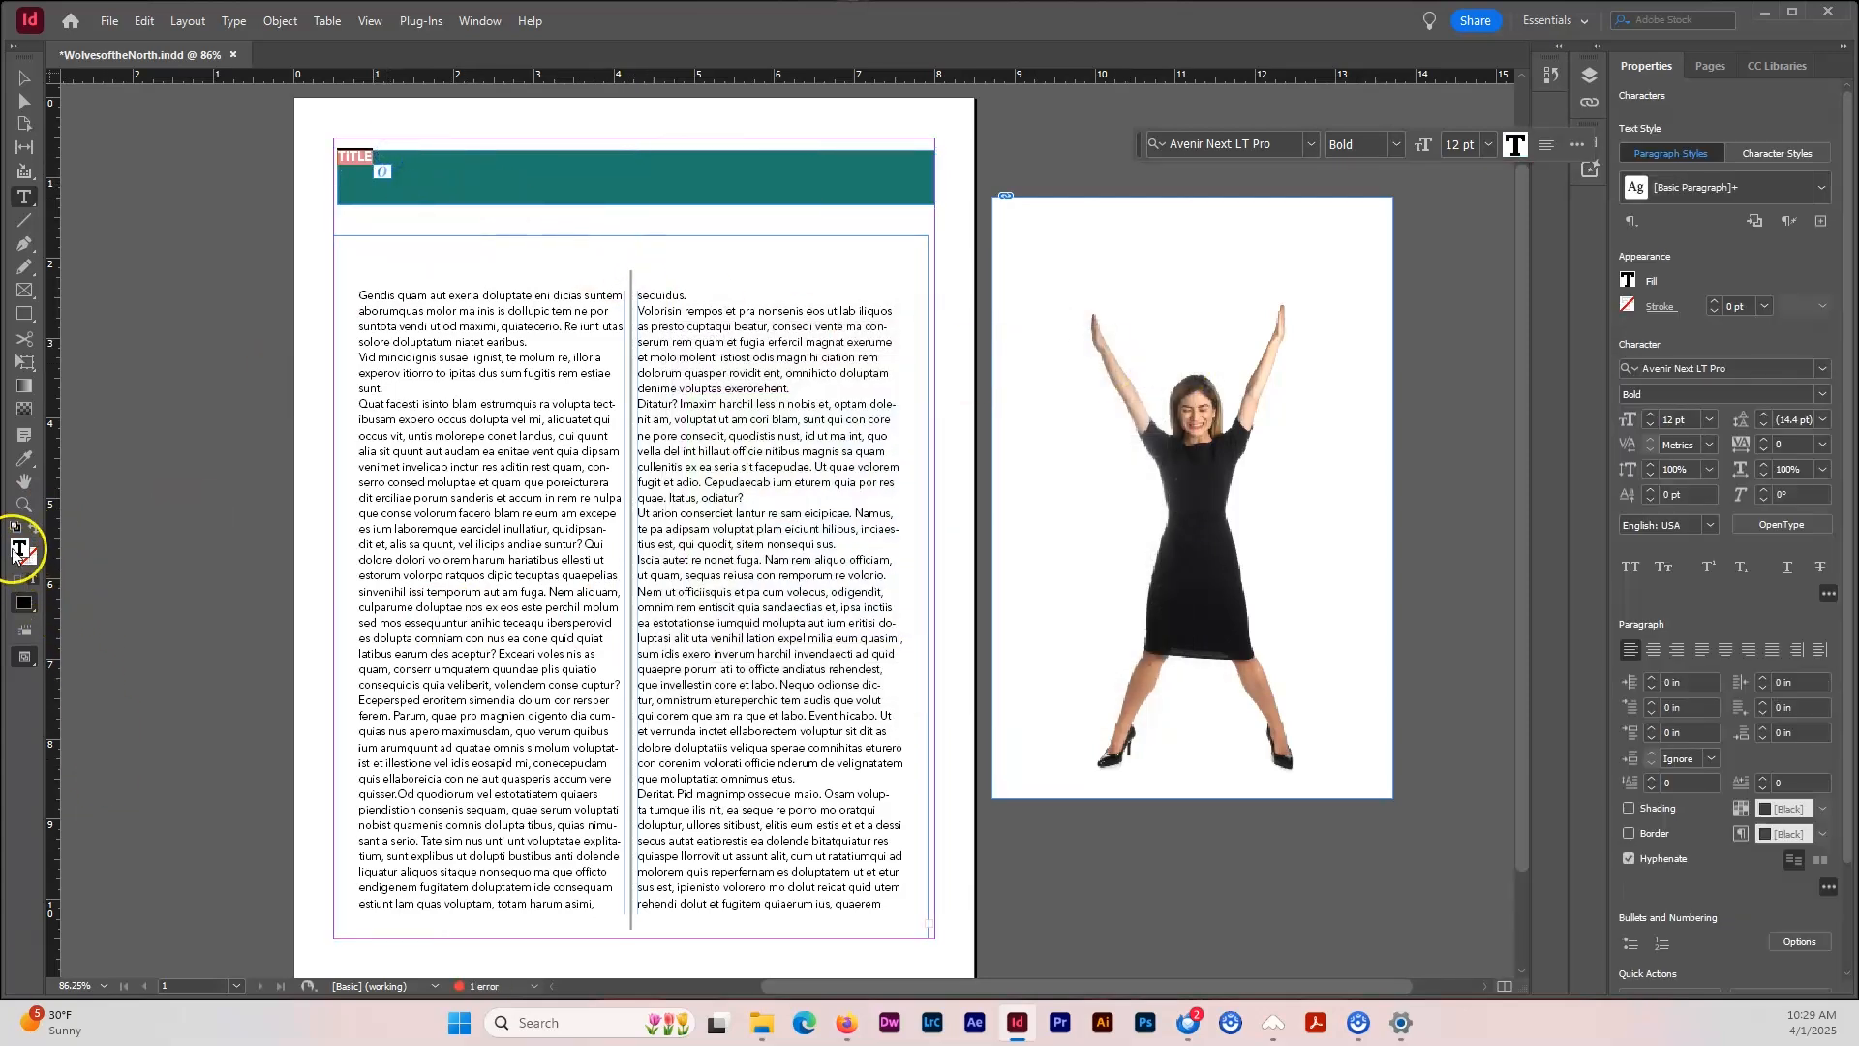
pyautogui.doubleClick(19, 549)
pyautogui.moveTo(718, 489); pyautogui.dragTo(938, 386)
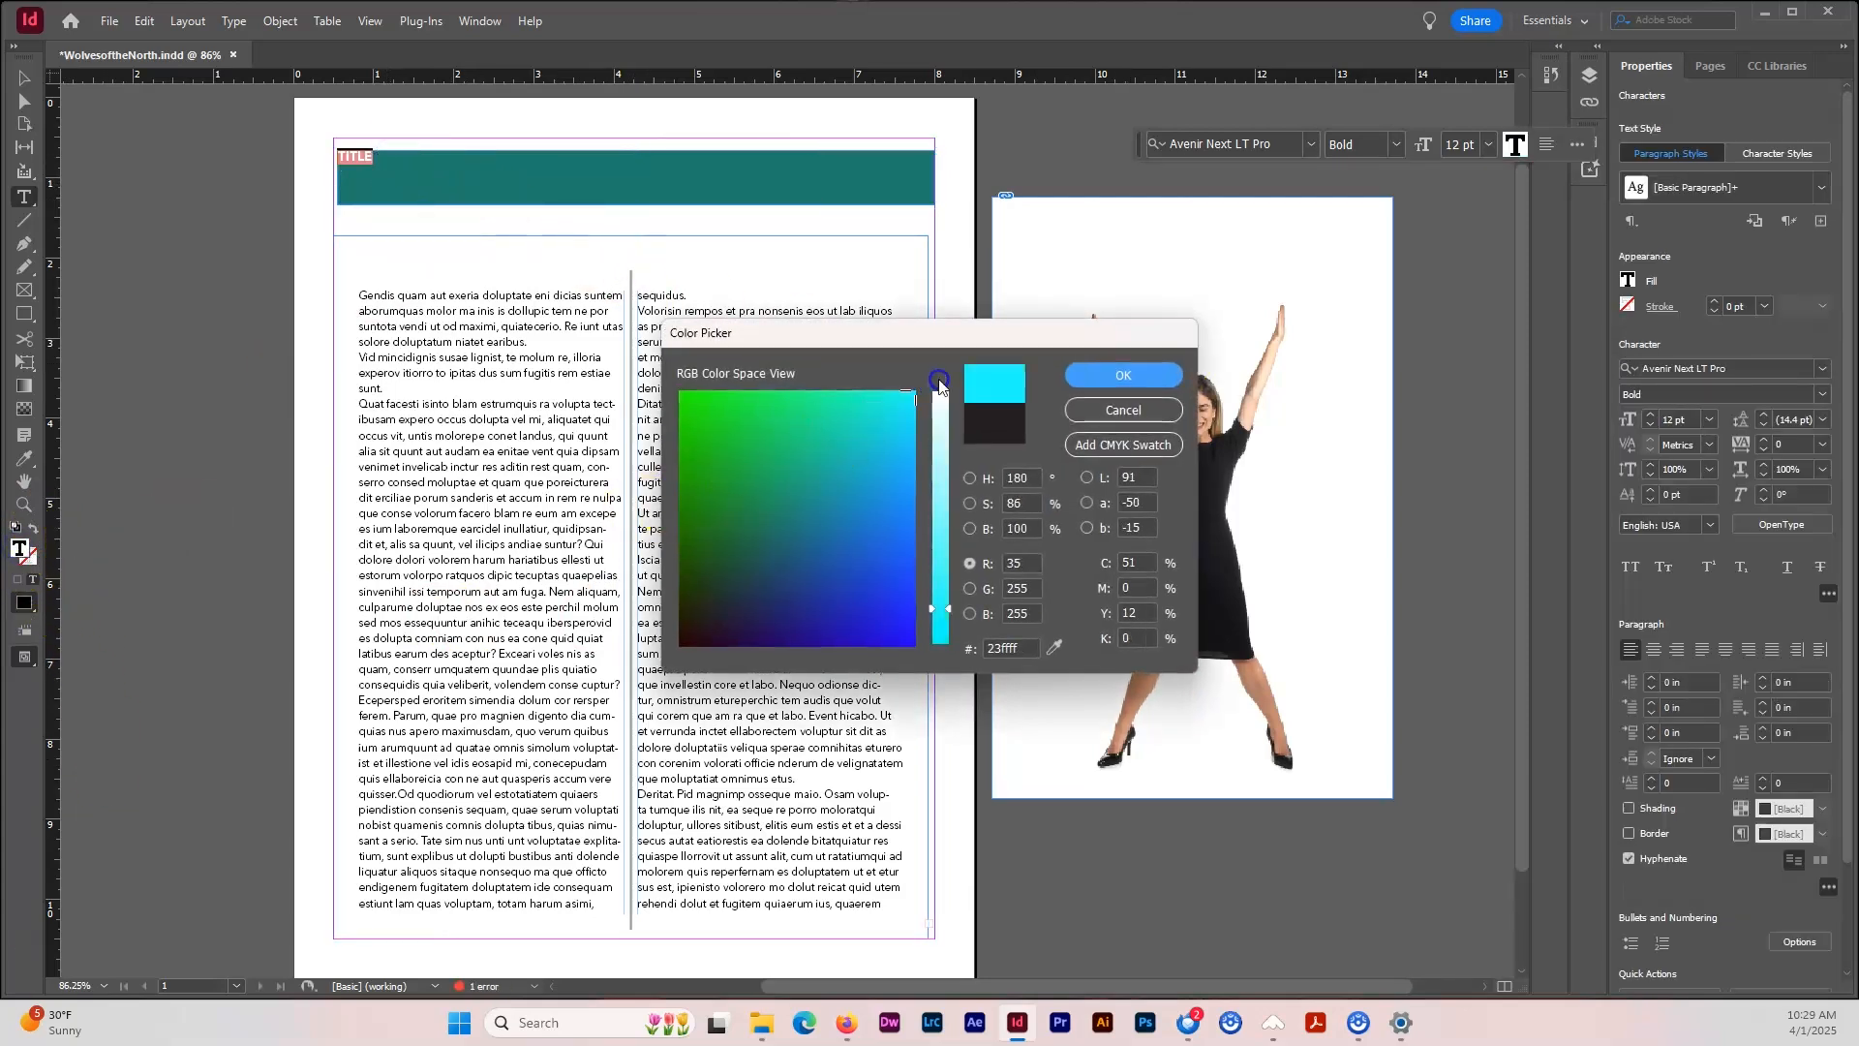
pyautogui.click(940, 391)
pyautogui.click(1114, 373)
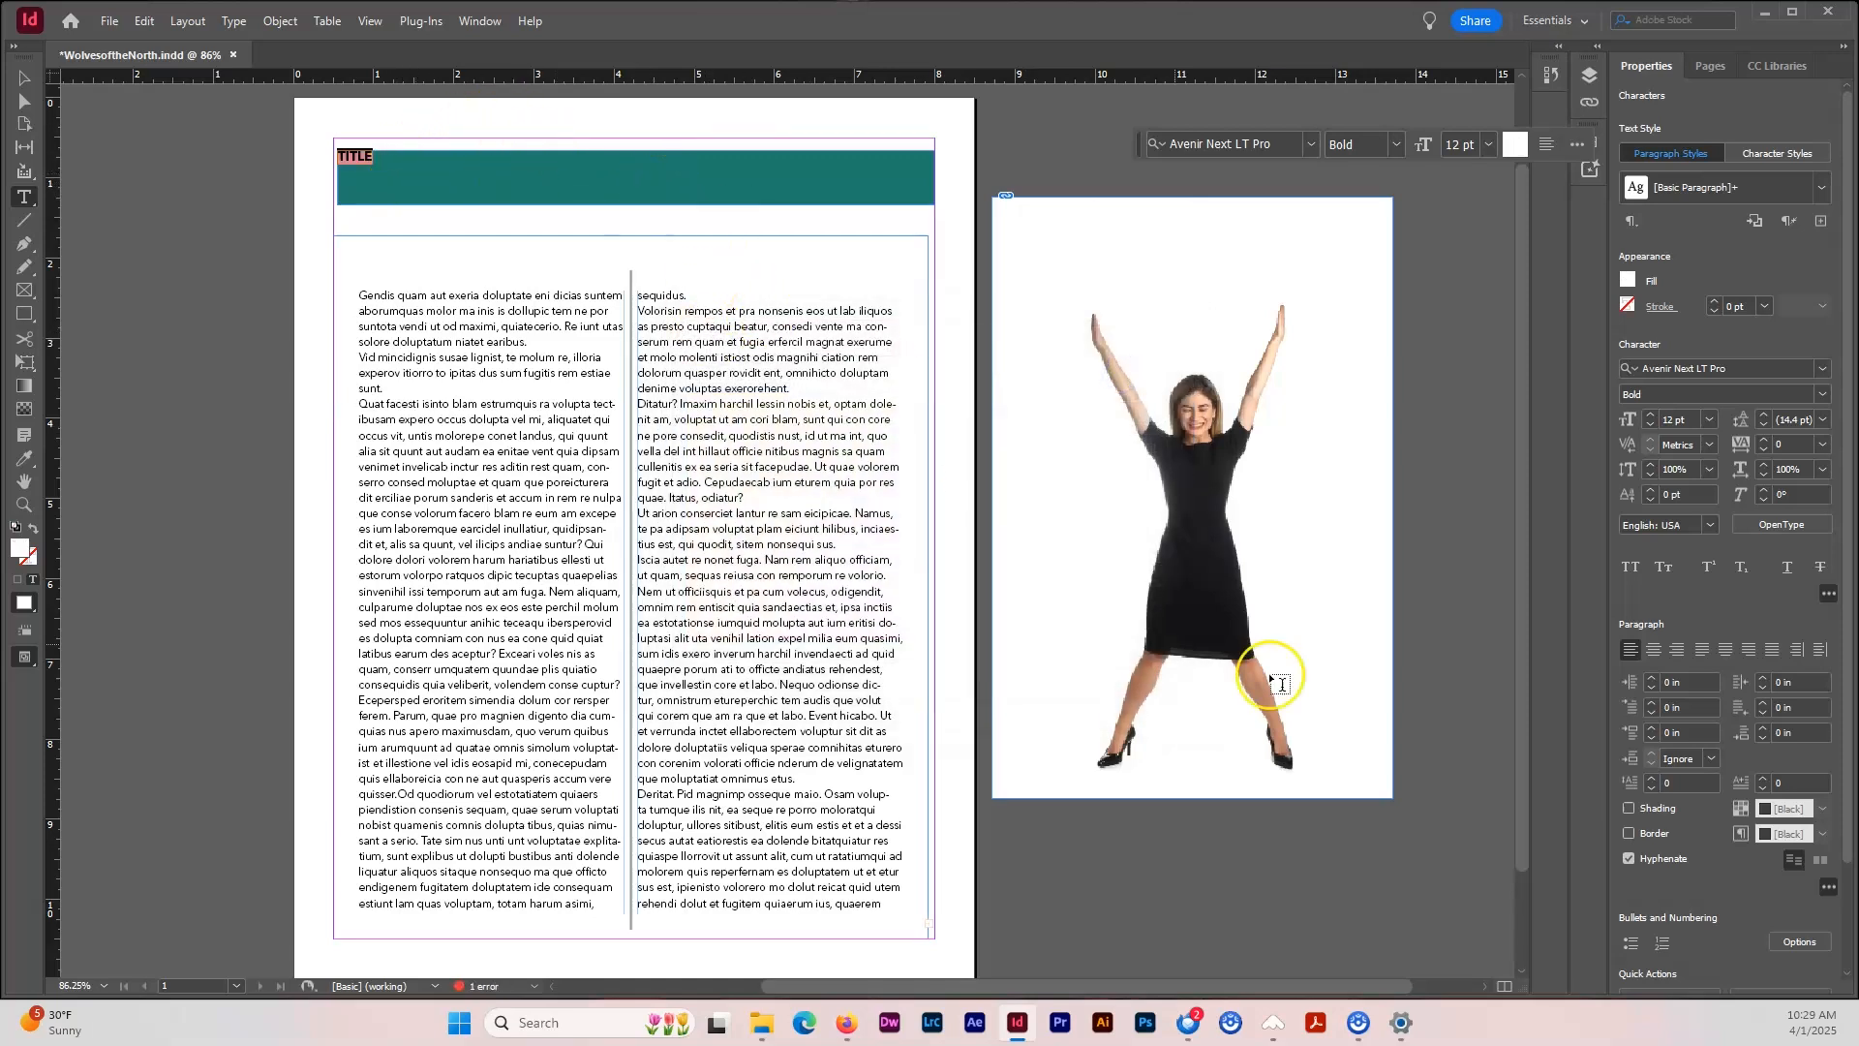
# Center the title text horizontally and enlarge it to 39 pt.
pyautogui.click(1655, 651)
pyautogui.click(1650, 414)
pyautogui.click(1650, 414)
pyautogui.click(1649, 414)
pyautogui.click(1649, 414)
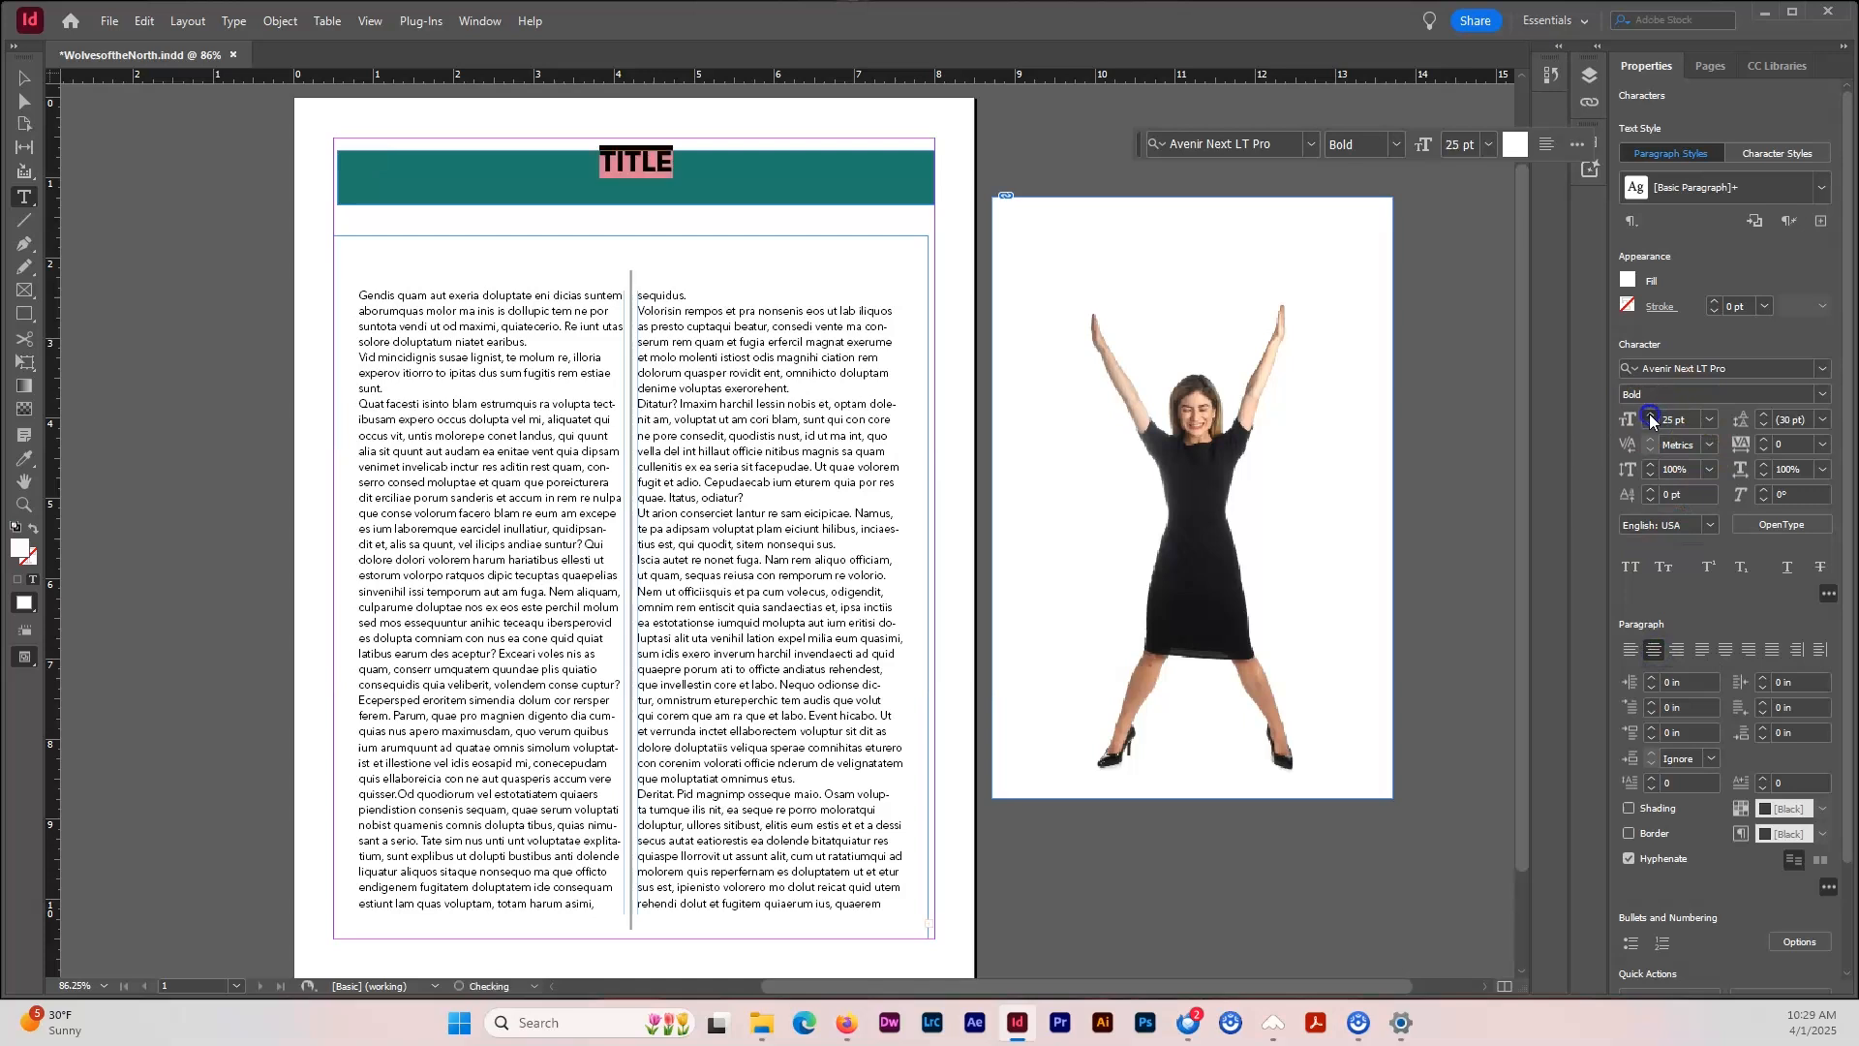
pyautogui.click(1649, 414)
pyautogui.click(1650, 414)
pyautogui.click(1650, 414)
pyautogui.click(1650, 414)
# Set the title frame's vertical justification to Center in Text Frame Options.
pyautogui.click(24, 78)
pyautogui.click(570, 177)
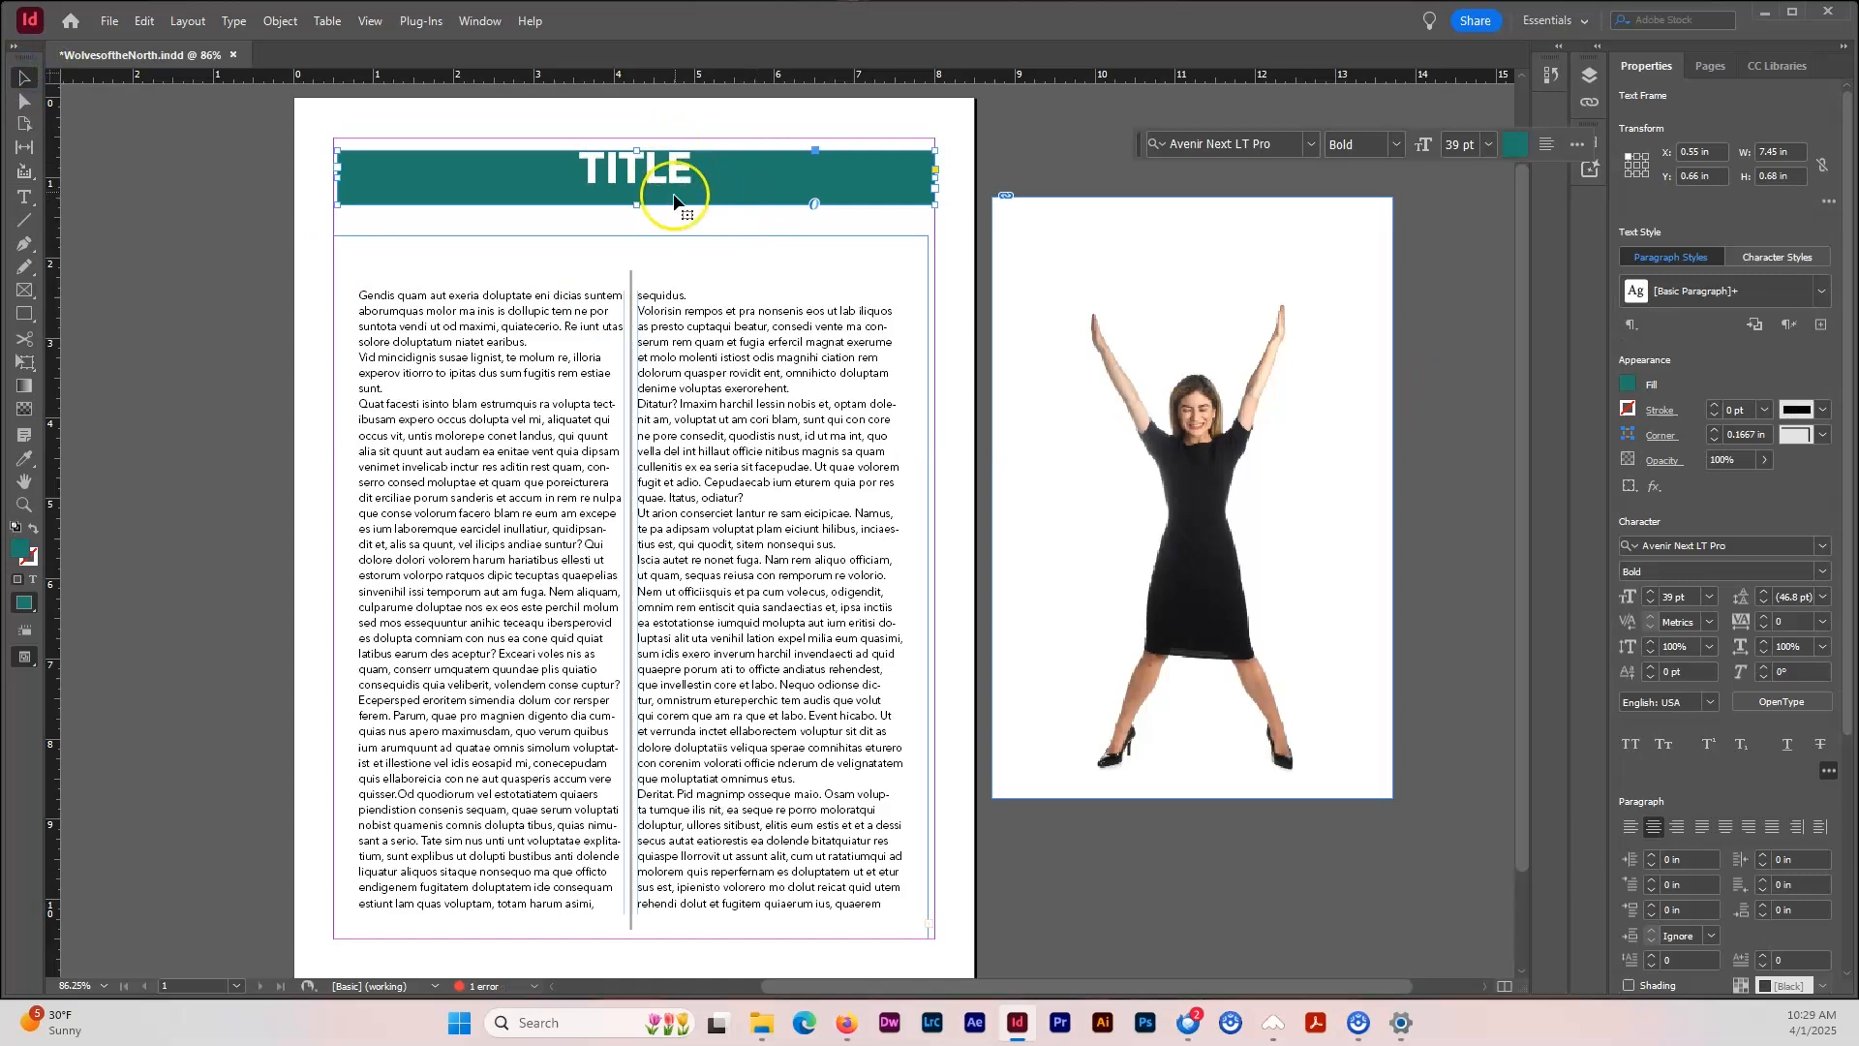
pyautogui.rightClick(680, 186)
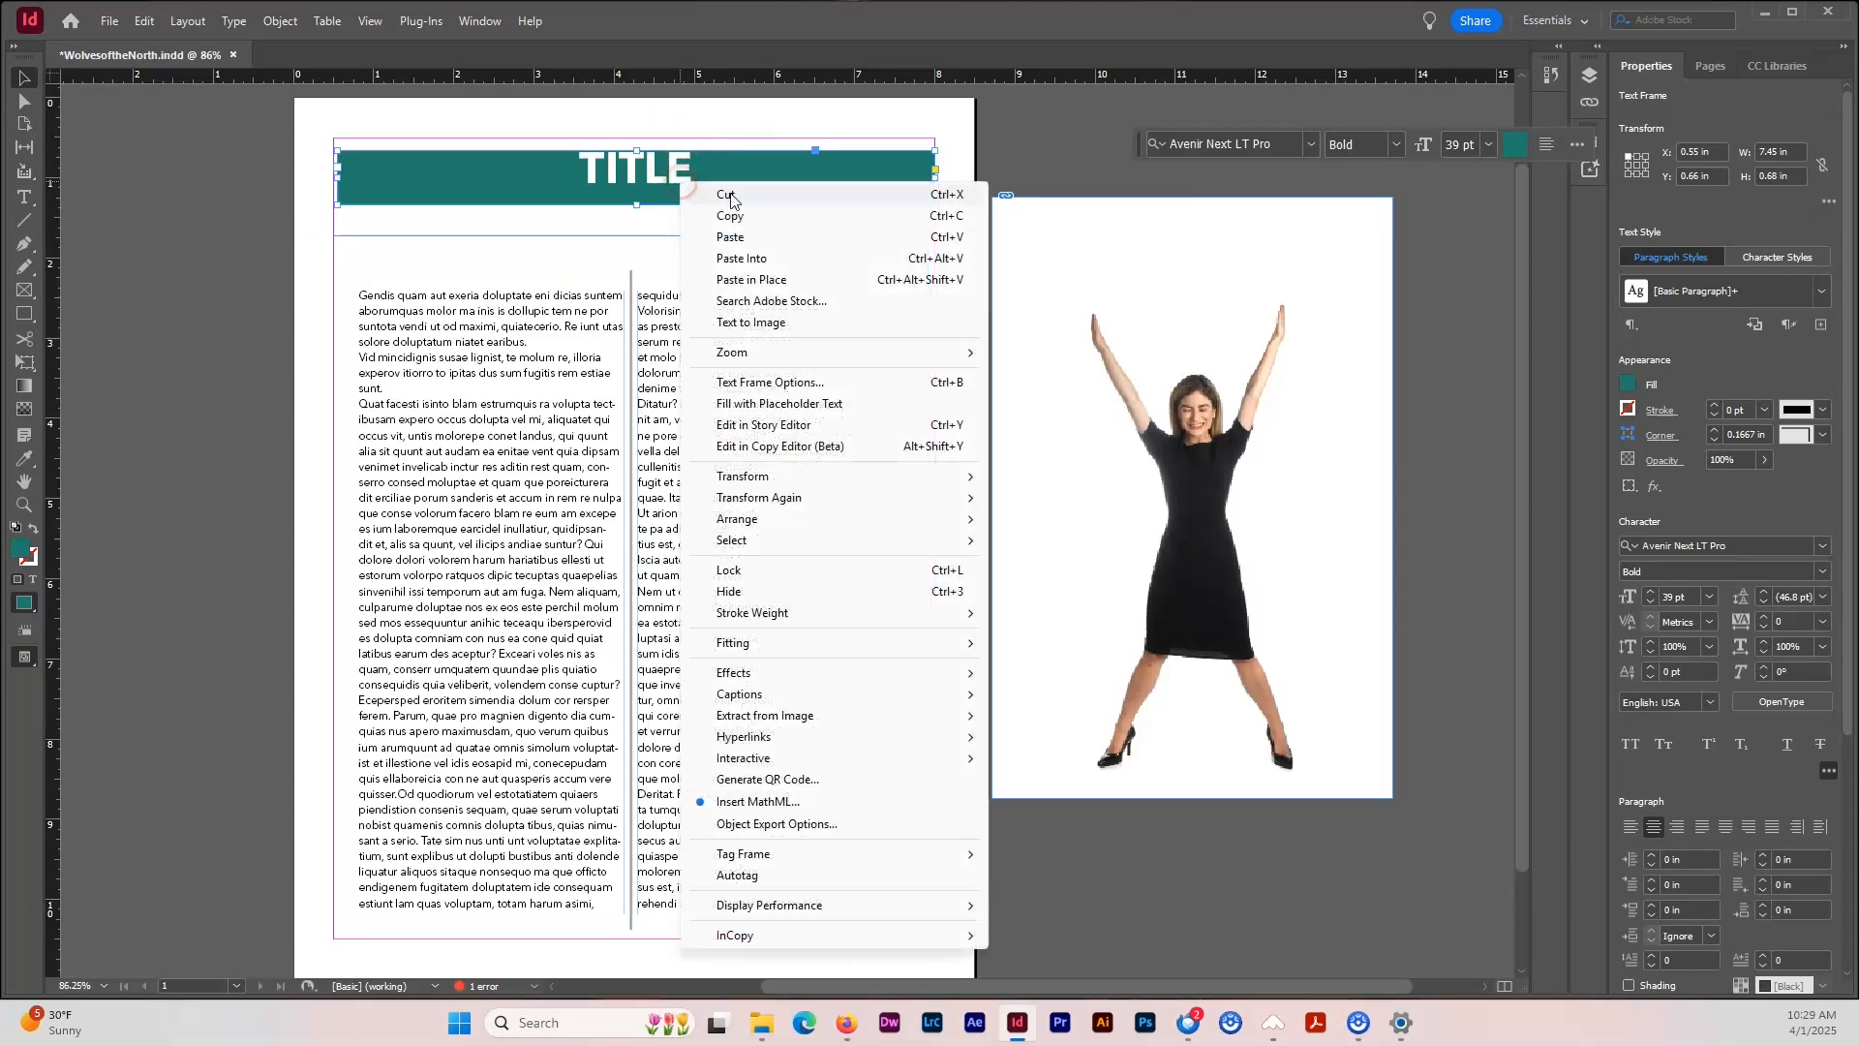
pyautogui.click(745, 382)
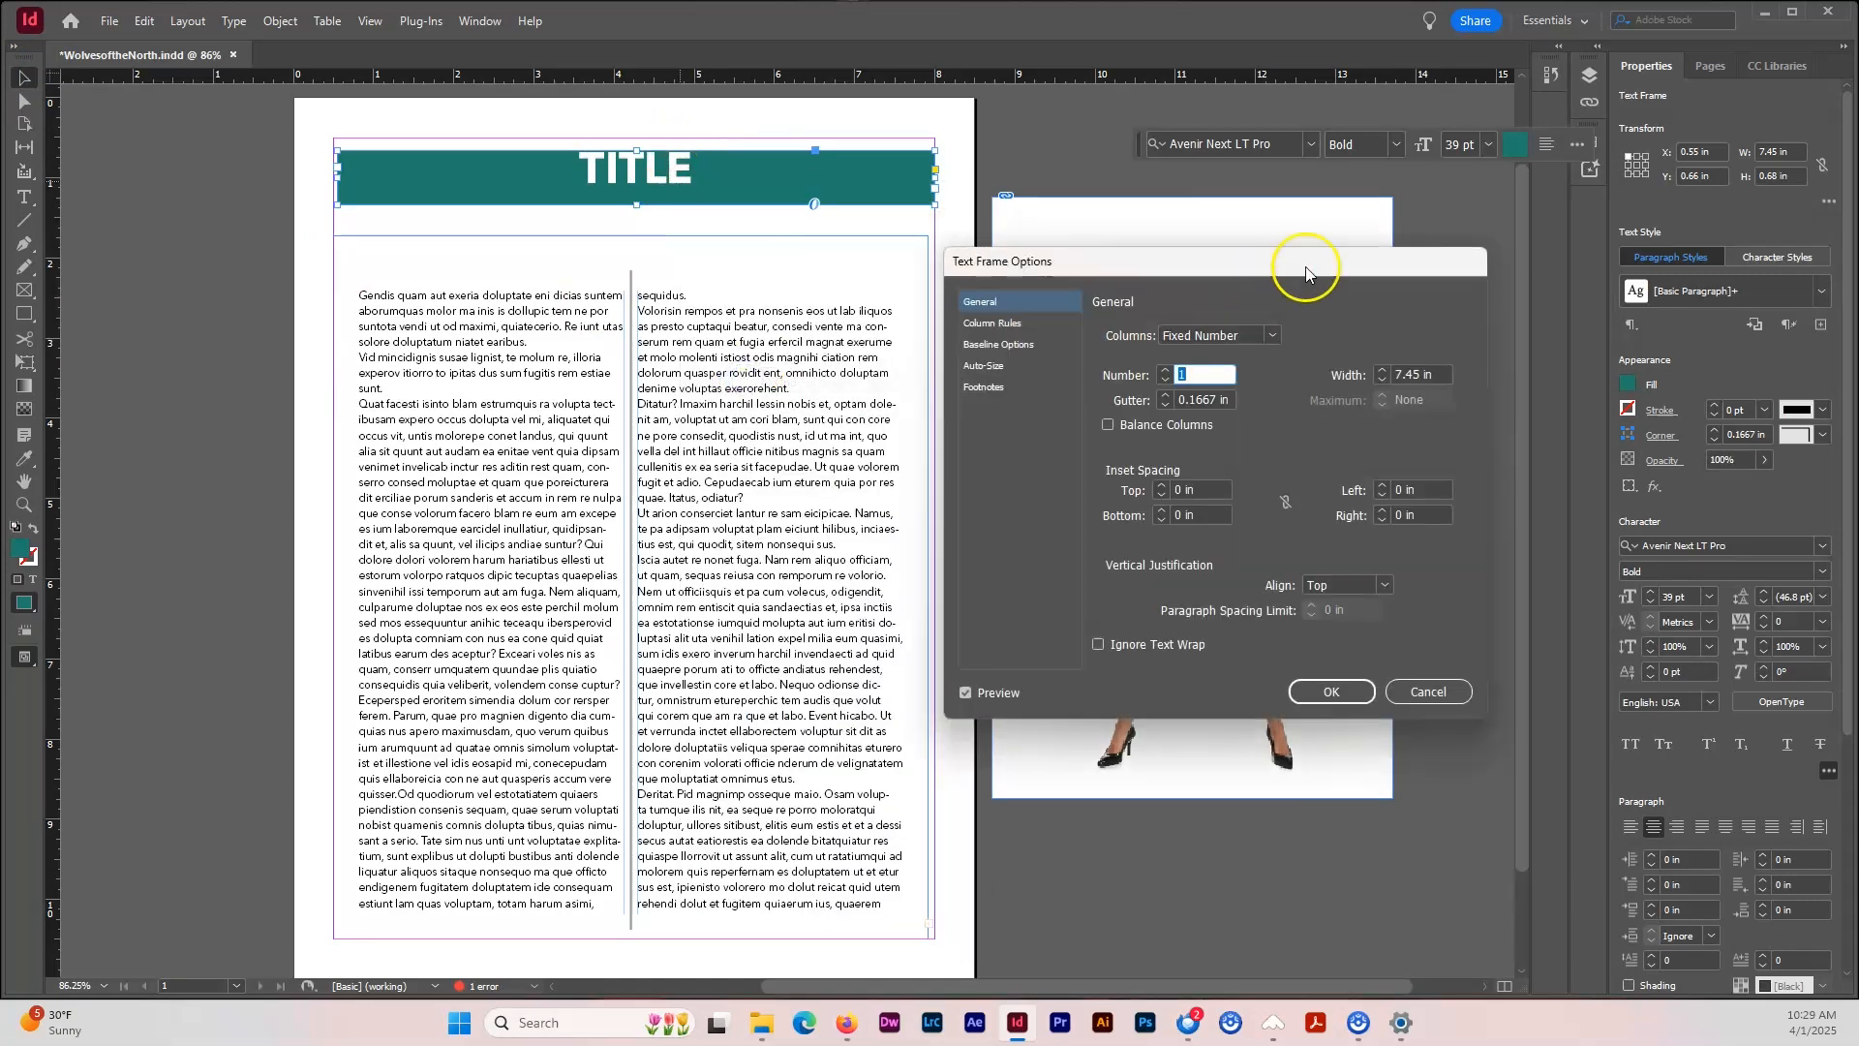
pyautogui.moveTo(1291, 277); pyautogui.dragTo(1319, 213)
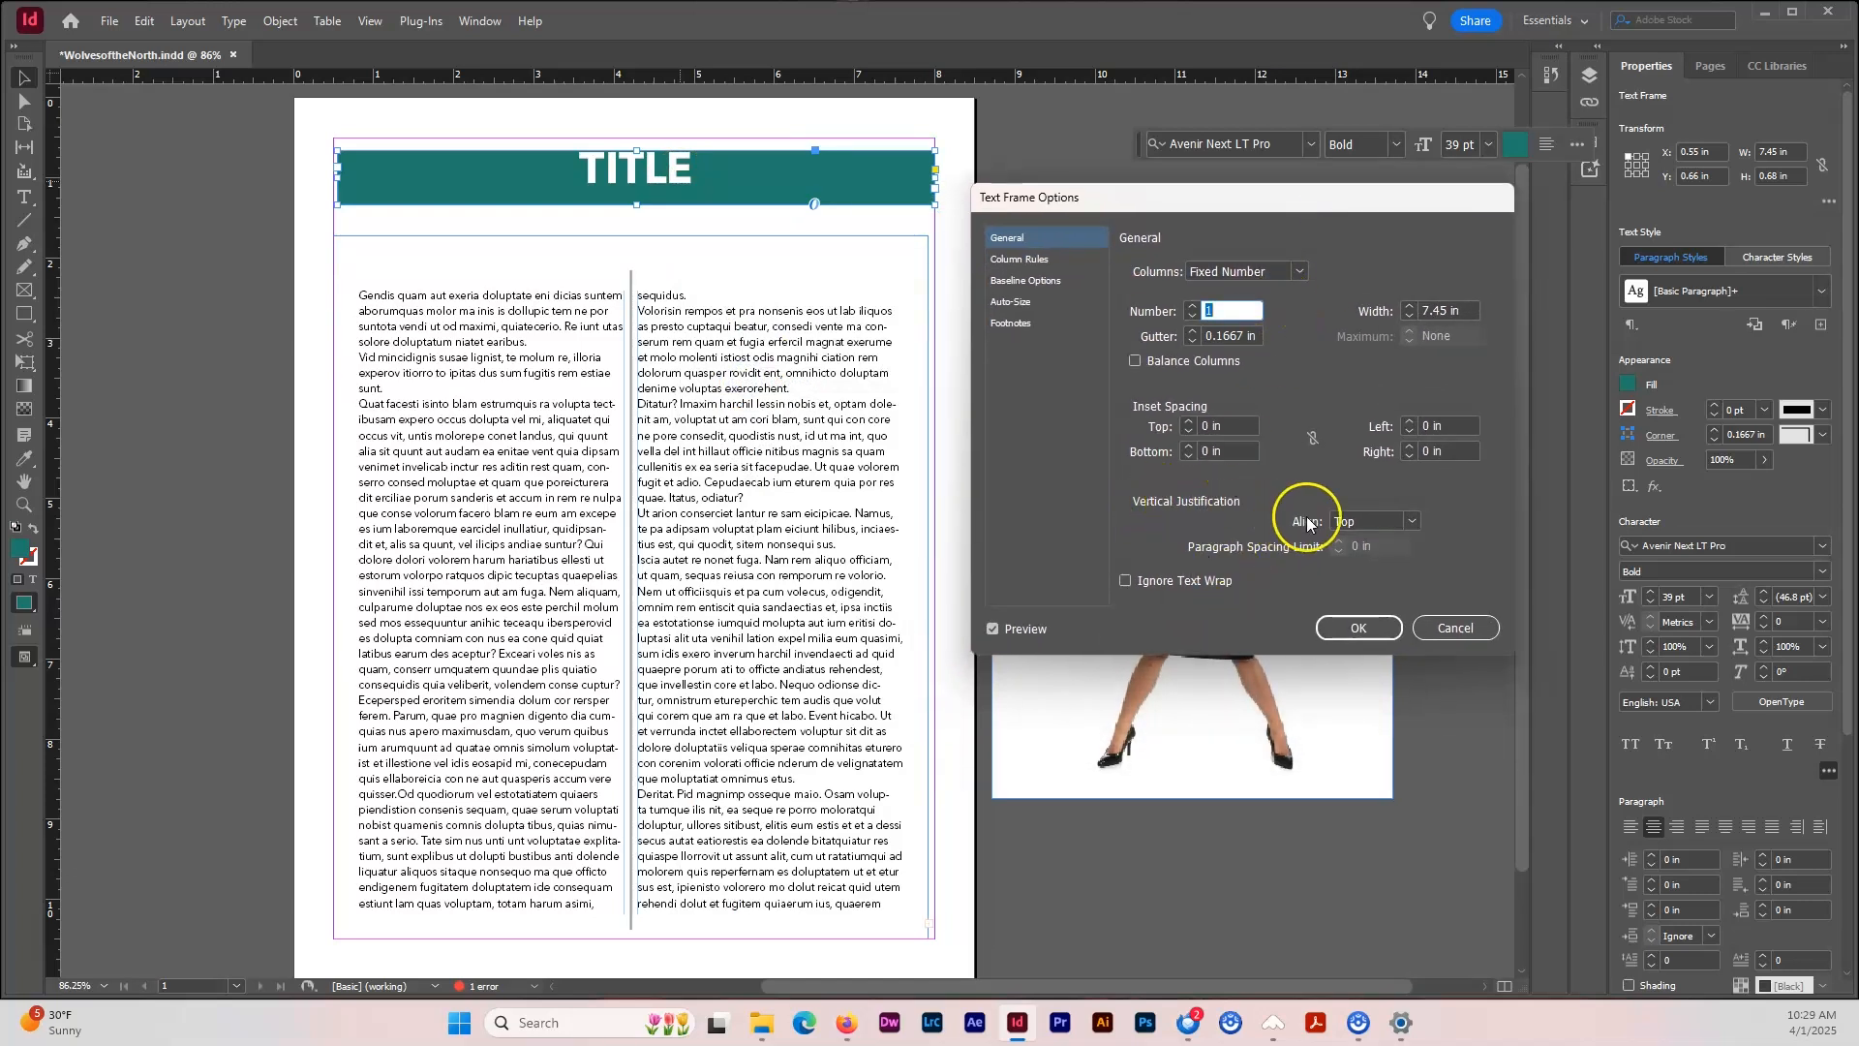
pyautogui.click(1390, 525)
pyautogui.click(1387, 561)
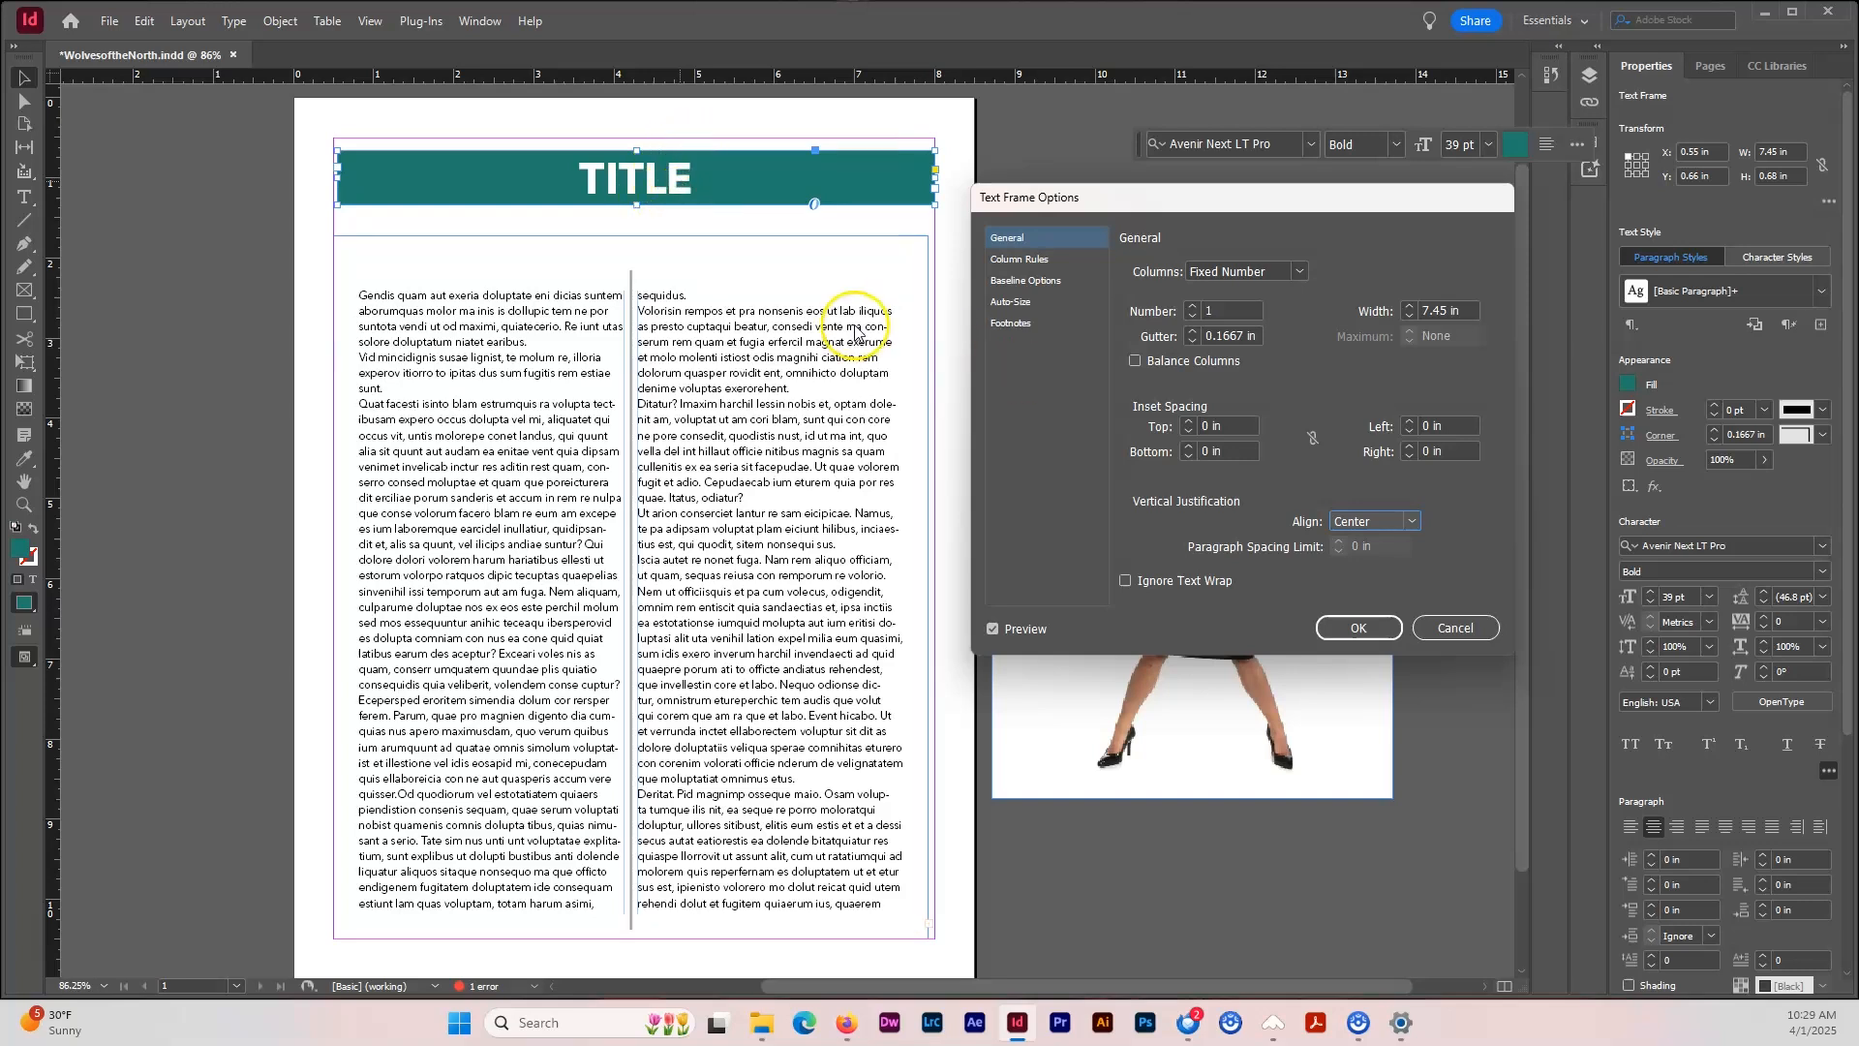
pyautogui.click(1358, 628)
# Extend the title frame down to the body frame, about 1.06 in high, and widen the body frame to 7.5 in at the margin.
pyautogui.moveTo(636, 204); pyautogui.dragTo(635, 236)
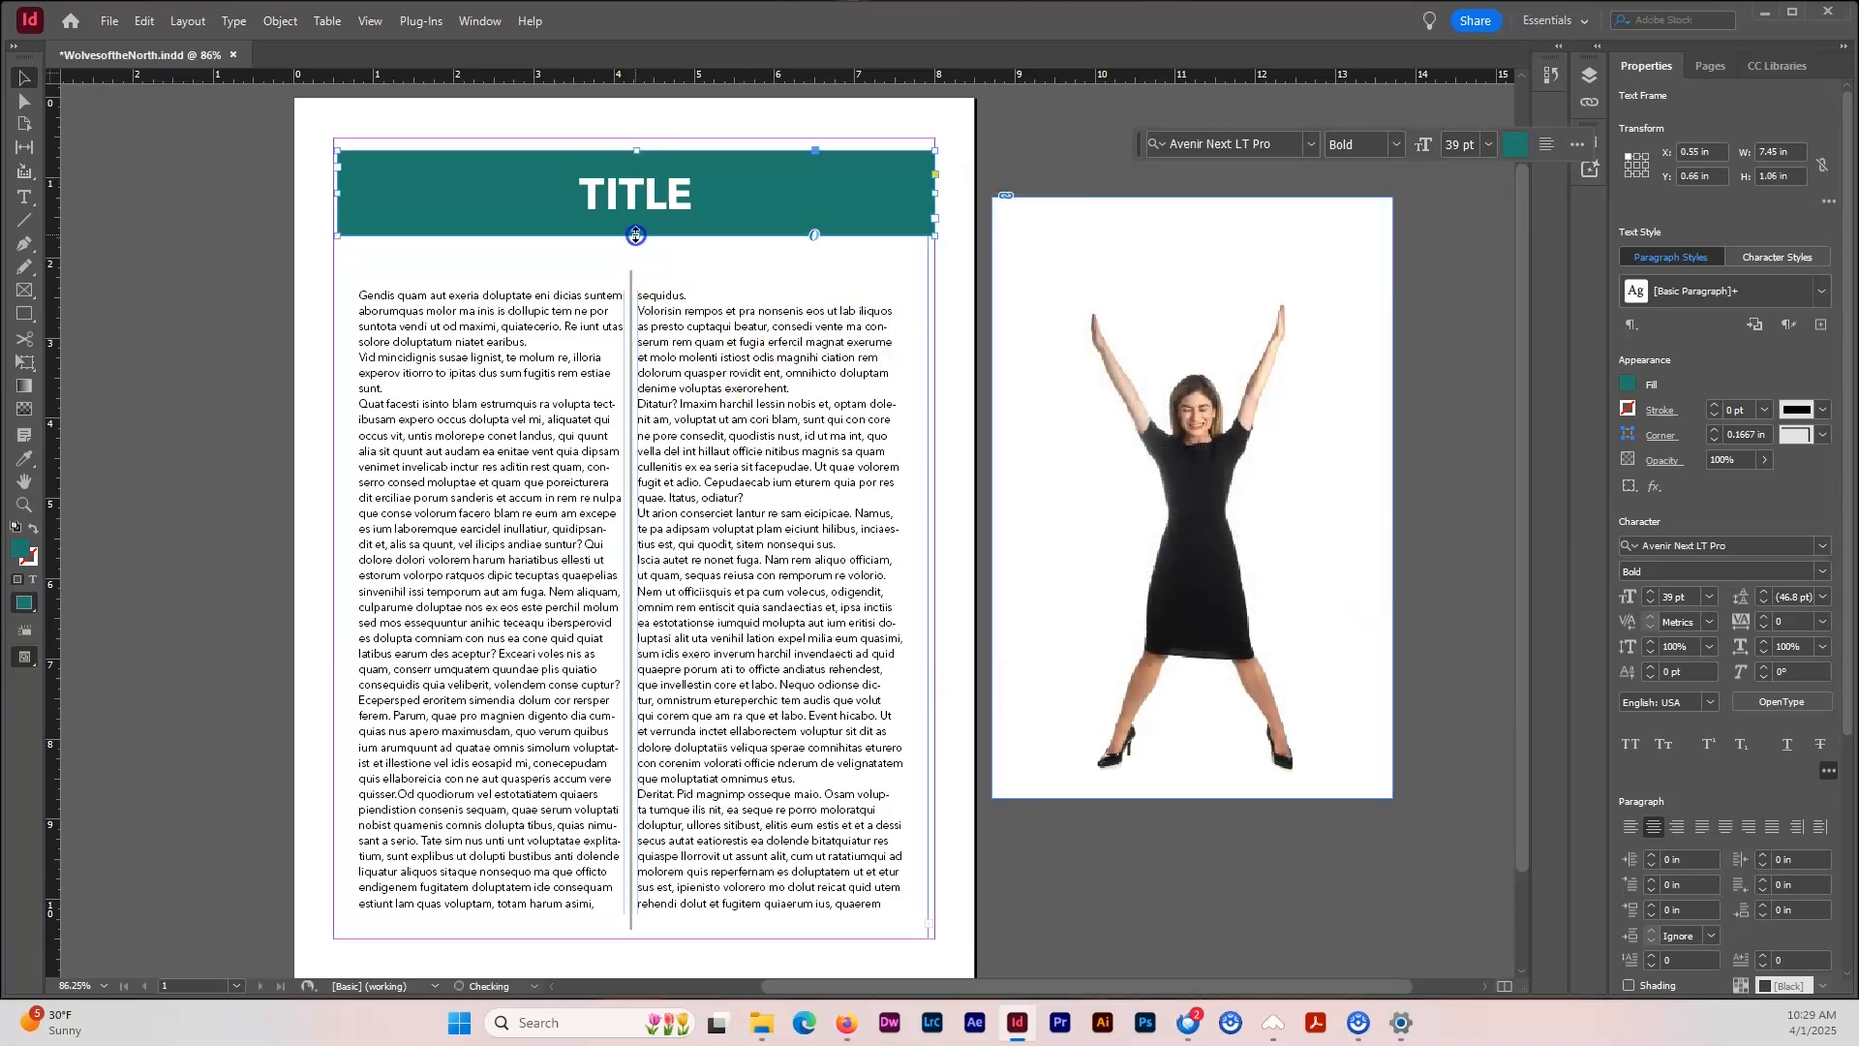
pyautogui.click(786, 257)
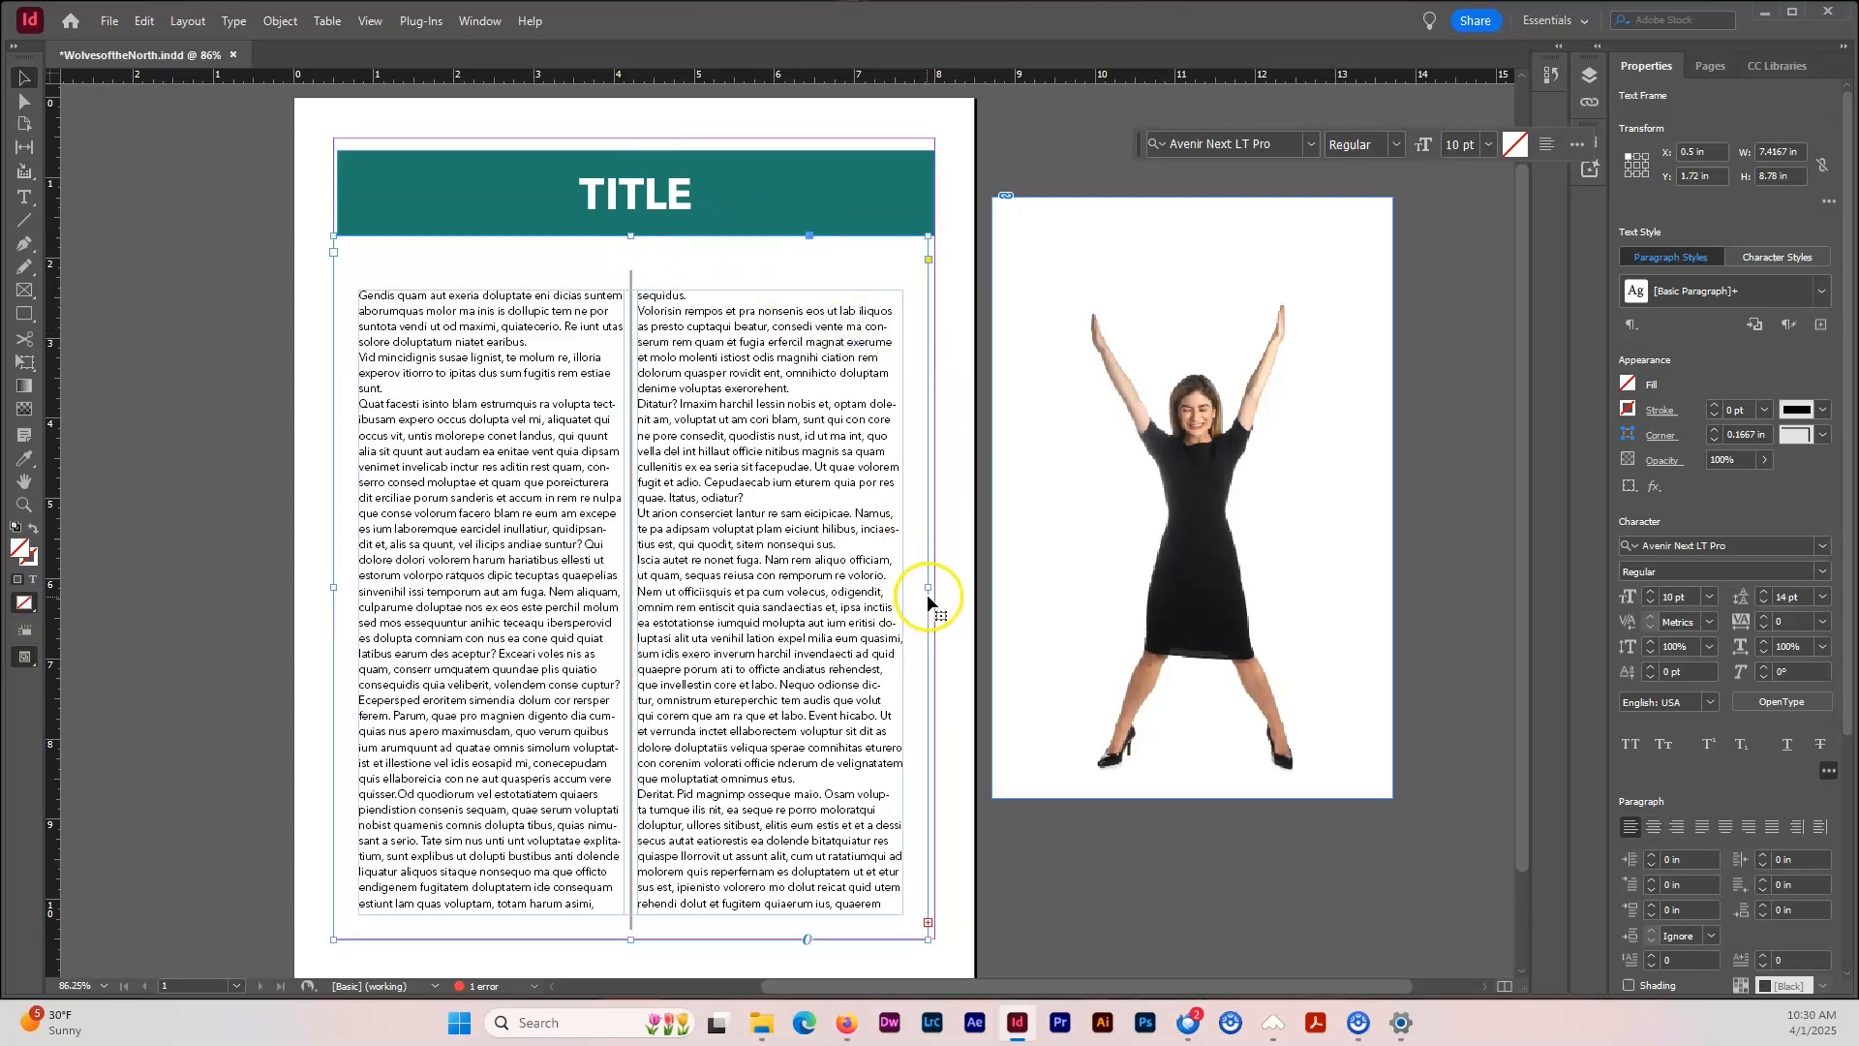
pyautogui.moveTo(928, 588); pyautogui.dragTo(934, 587)
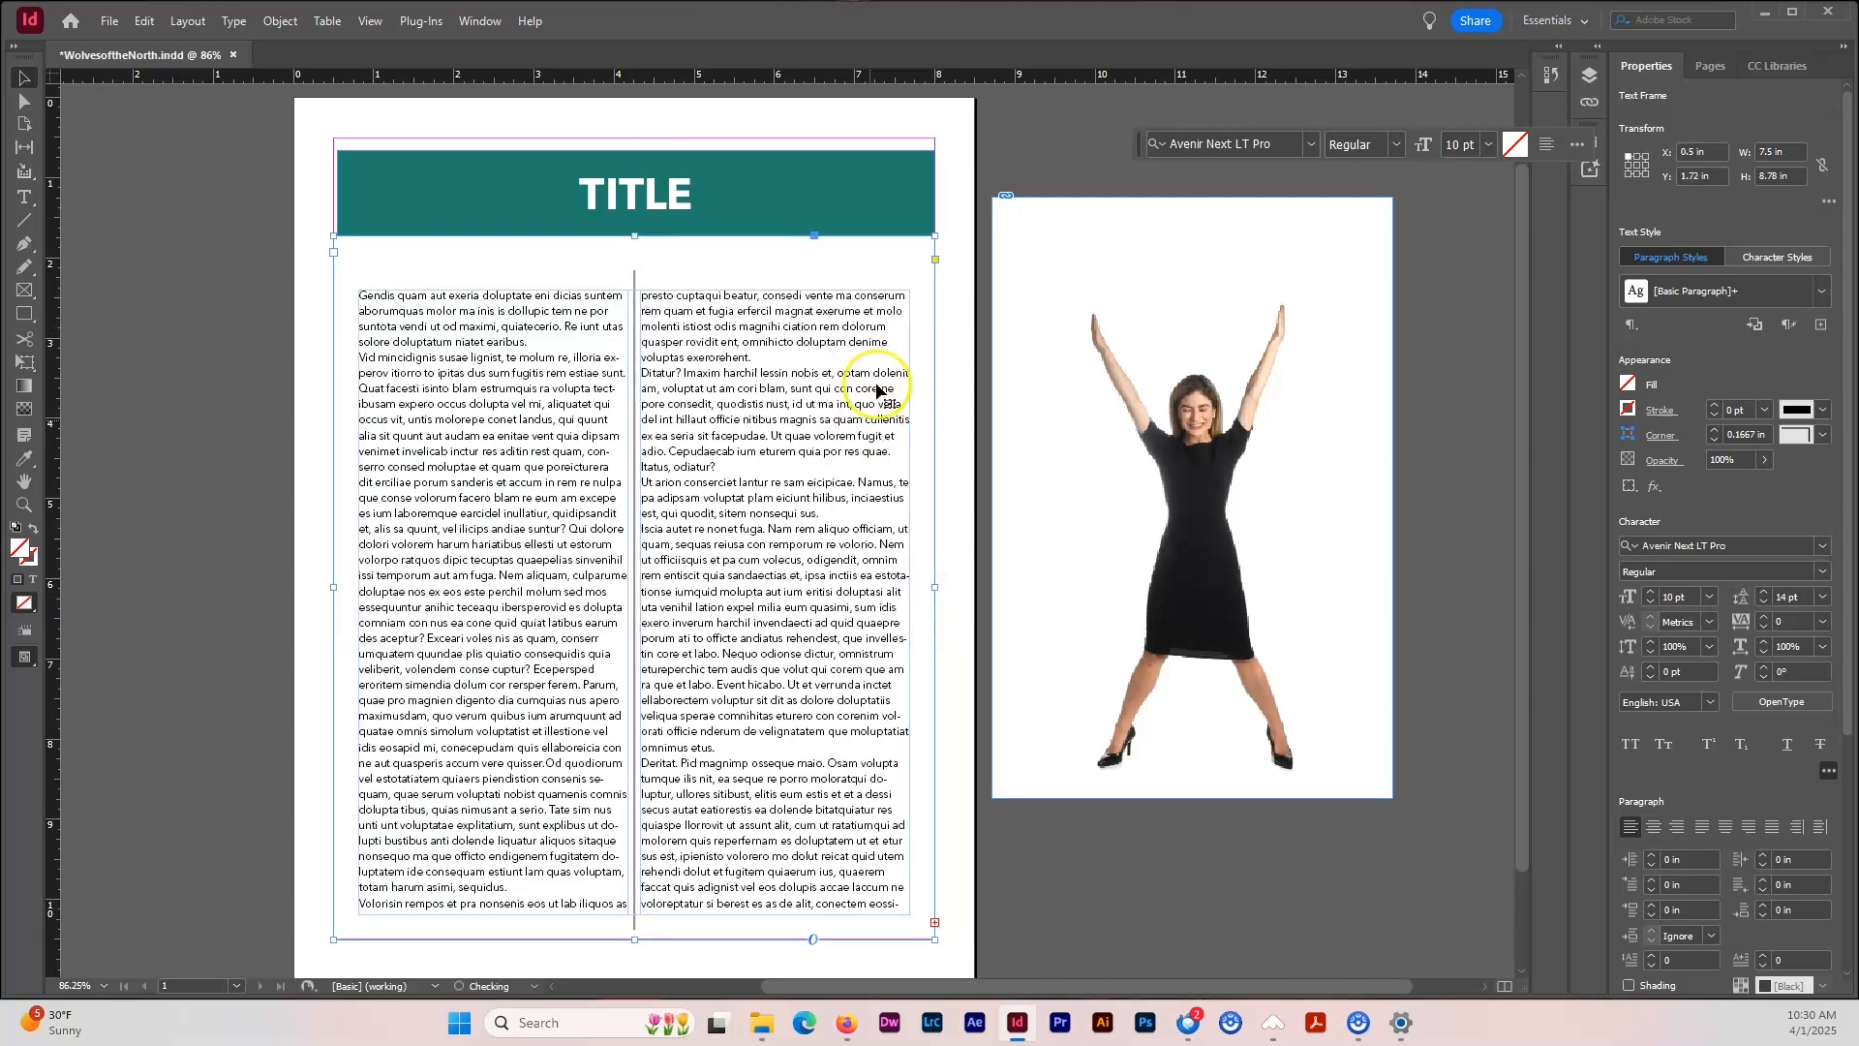
pyautogui.click(954, 298)
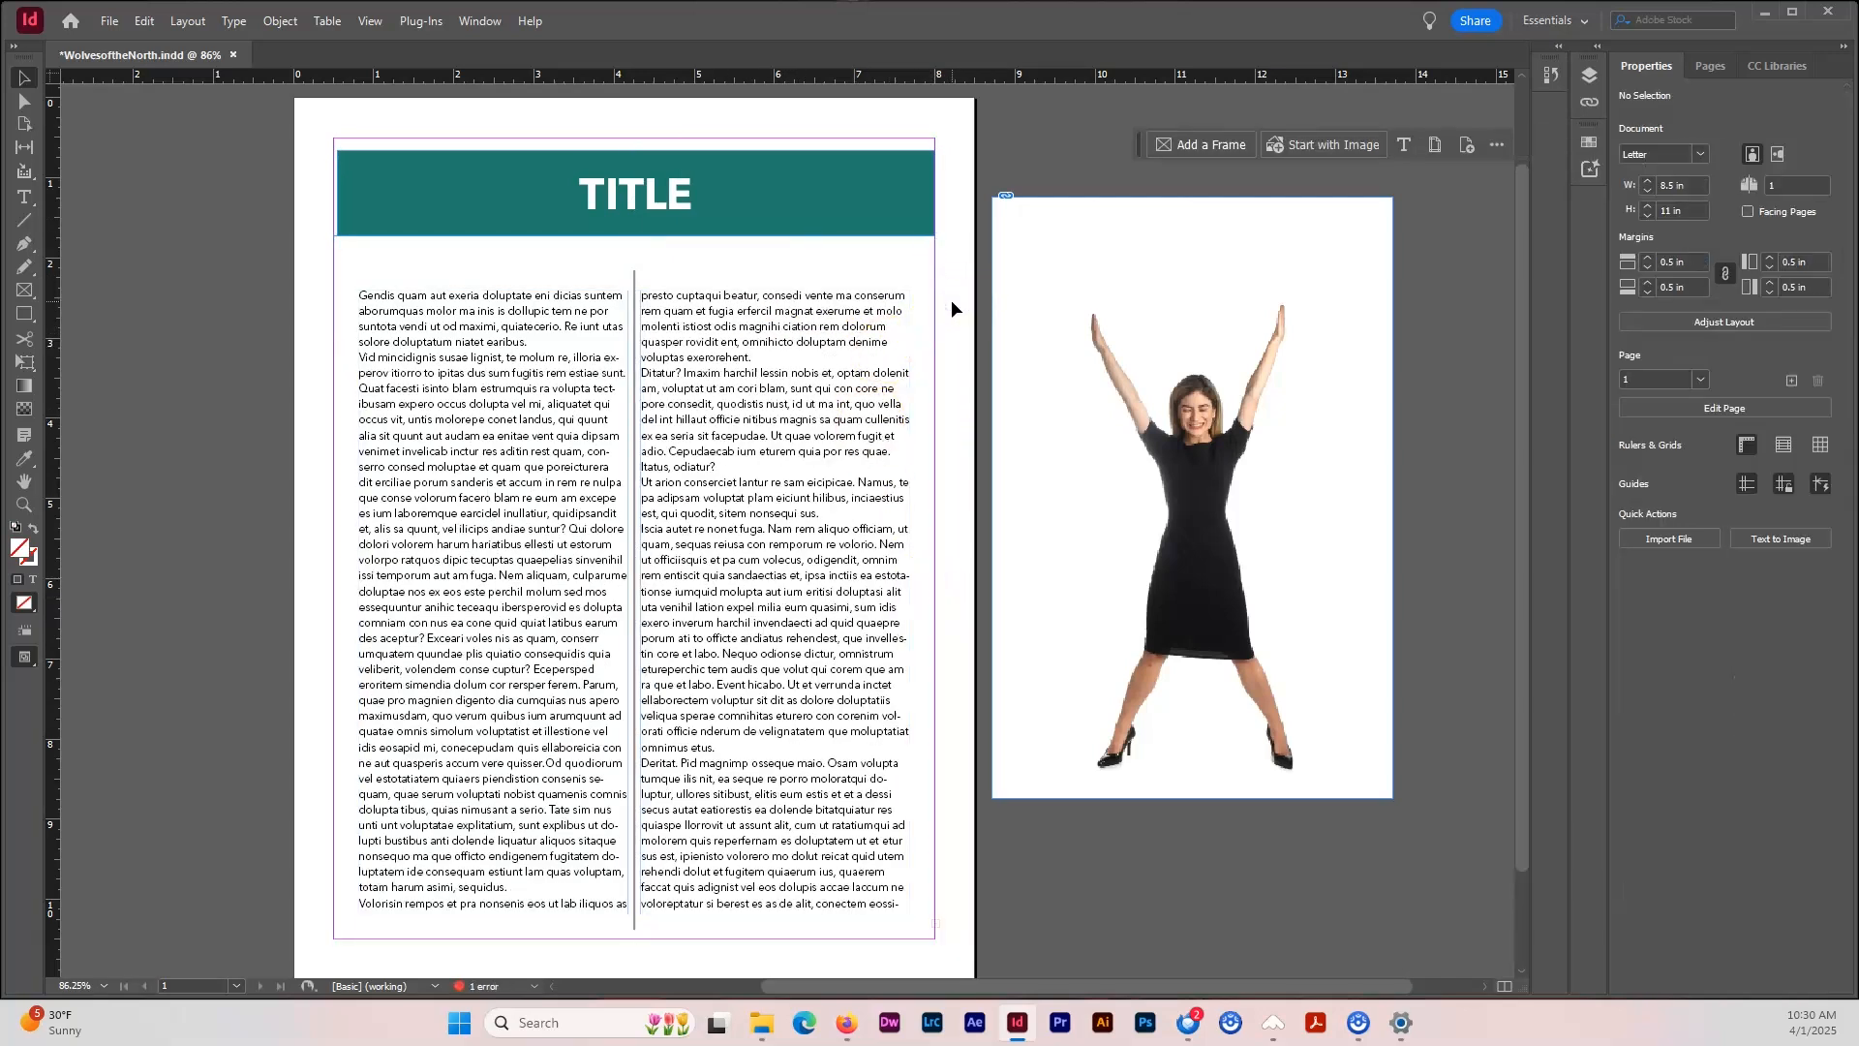
# Move the photo of the woman from the pasteboard onto the middle of the two-column body text.
pyautogui.hscroll(2, 951, 299)
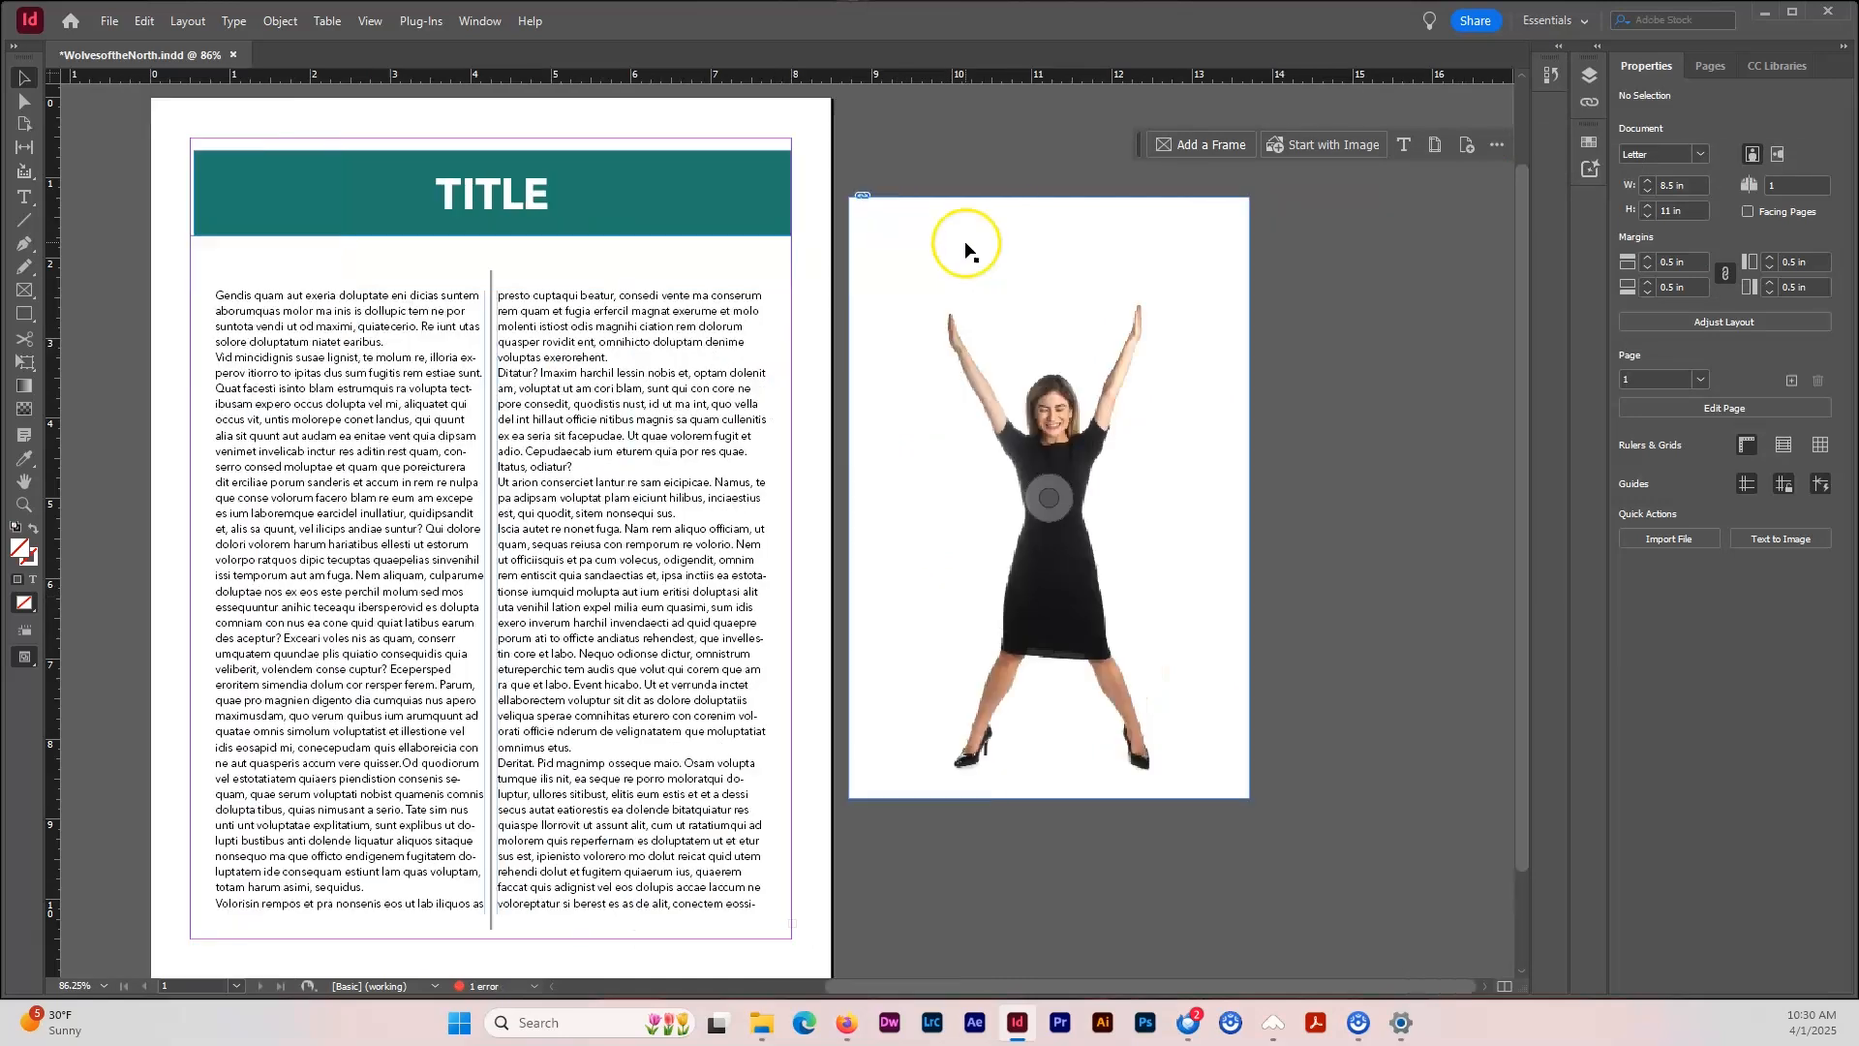
pyautogui.scroll(1, 947, 374)
pyautogui.scroll(-1, 948, 376)
pyautogui.click(1199, 556)
pyautogui.moveTo(1202, 550); pyautogui.dragTo(637, 612)
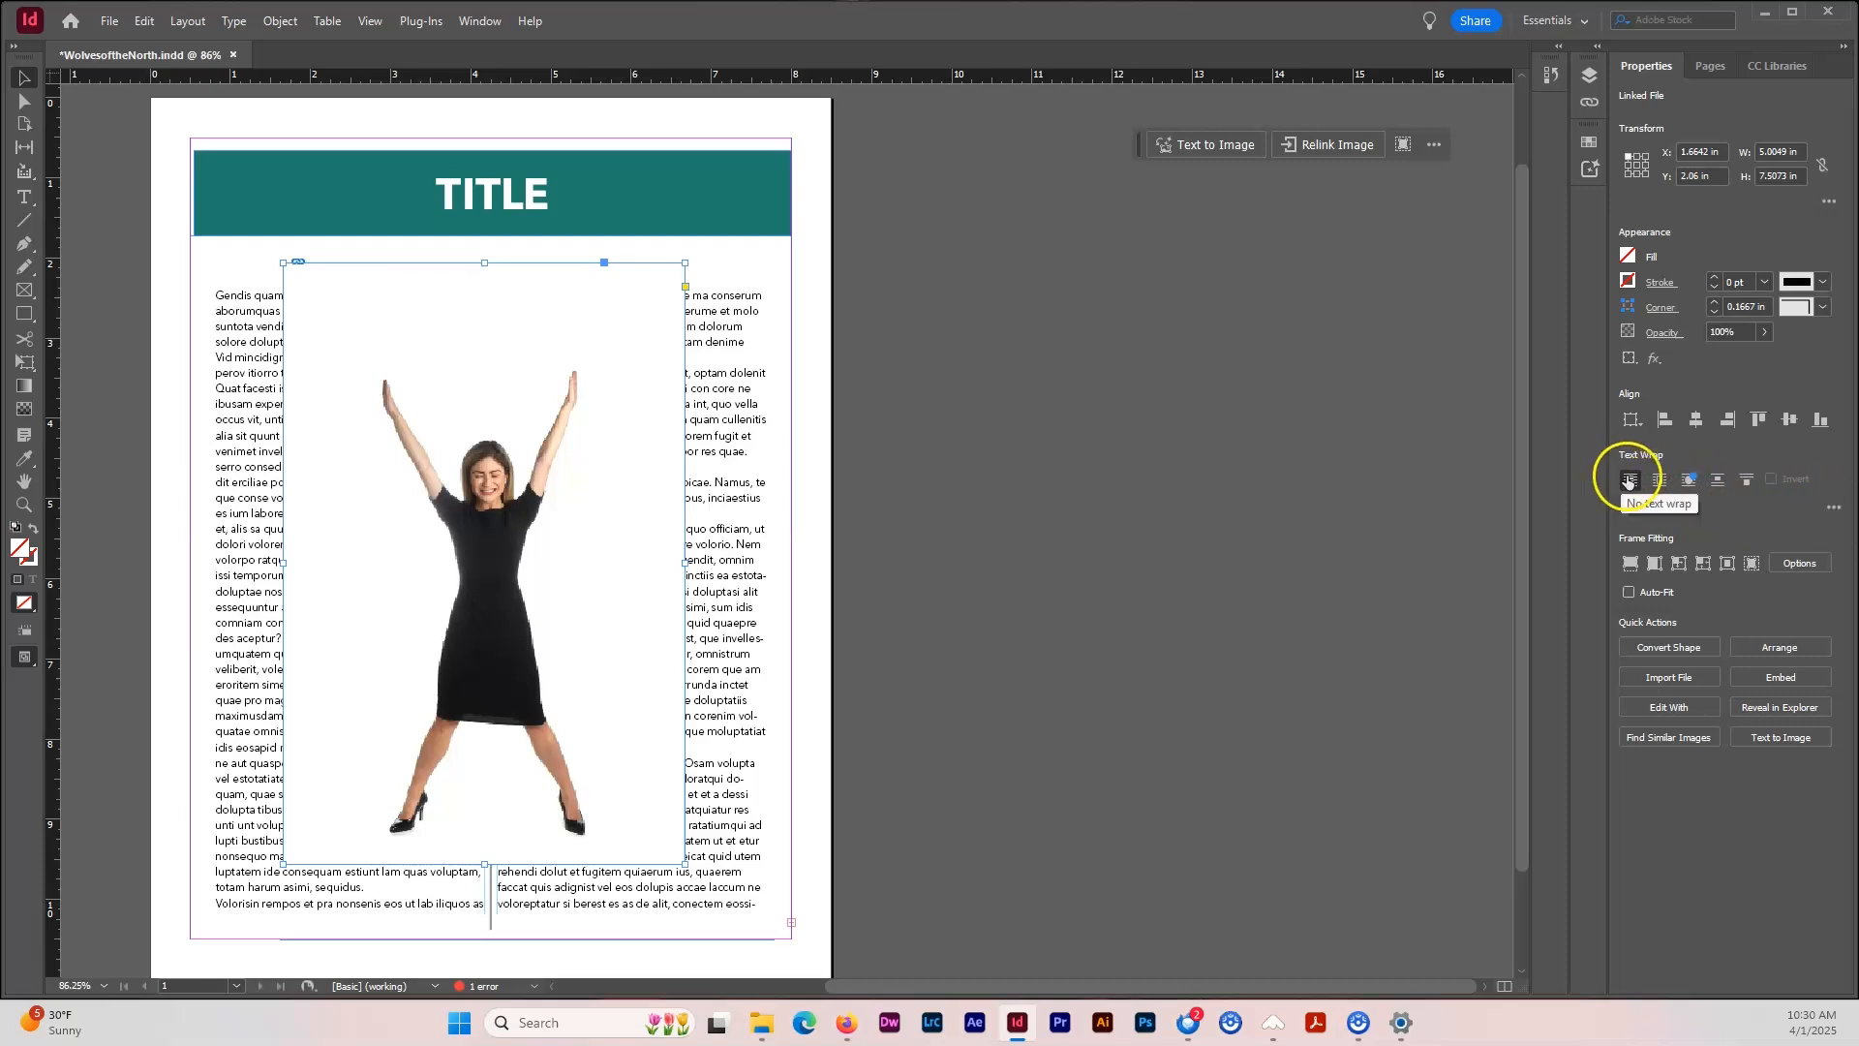
# Show the Text Wrap settings and wrap the body text around the photo's bounding box.
pyautogui.click(481, 21)
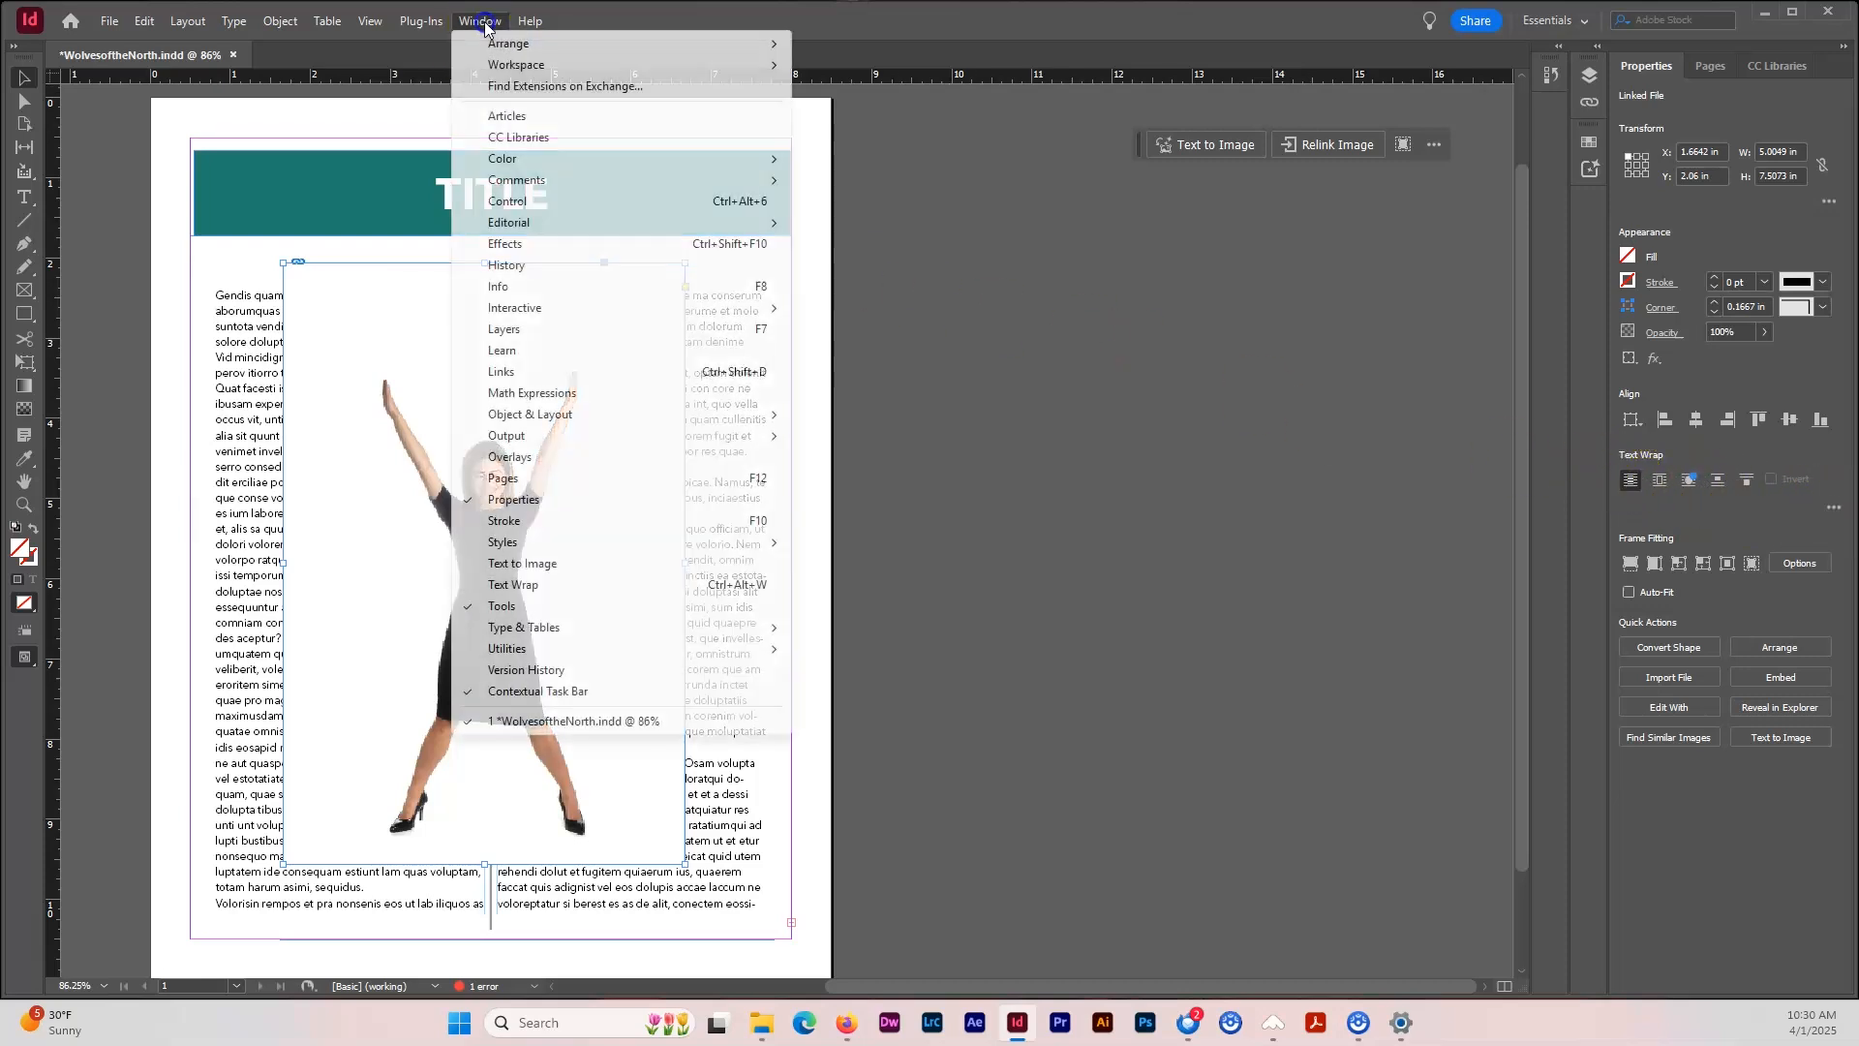
pyautogui.click(496, 586)
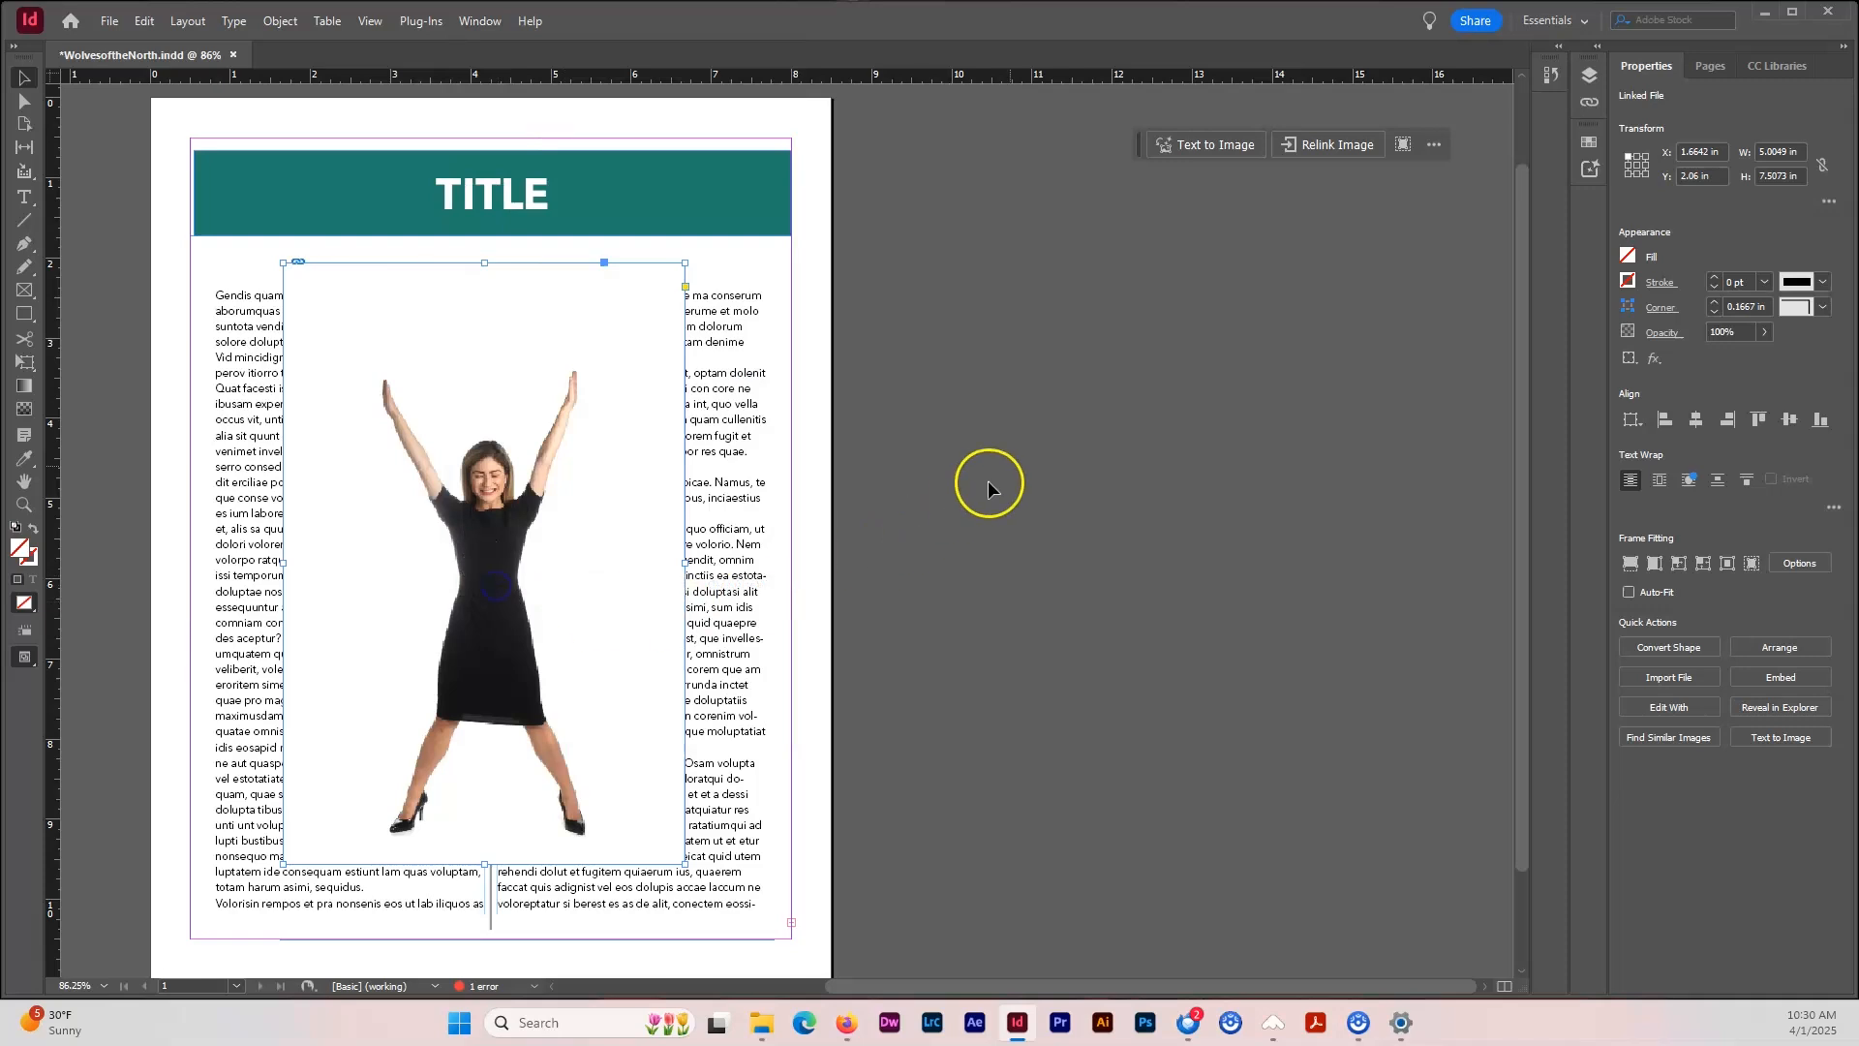
pyautogui.moveTo(1339, 365); pyautogui.dragTo(1013, 276)
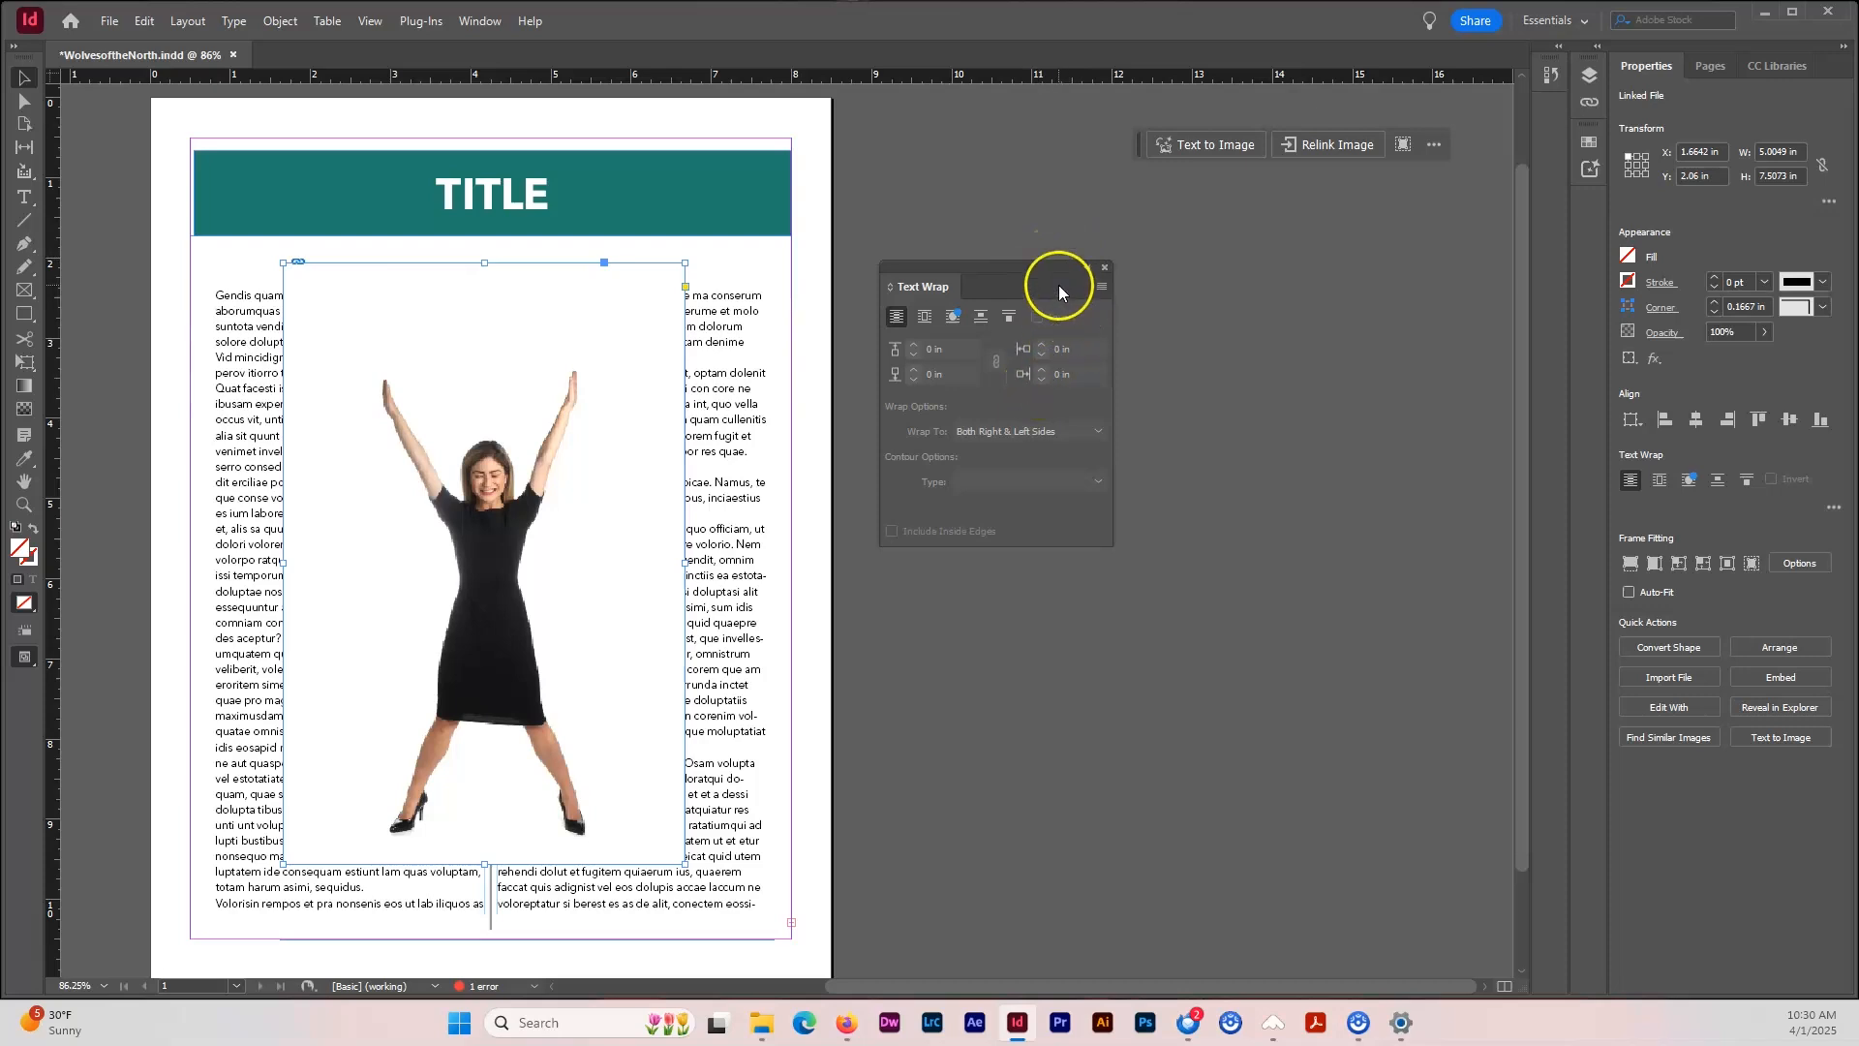
pyautogui.moveTo(1007, 265); pyautogui.dragTo(1053, 234)
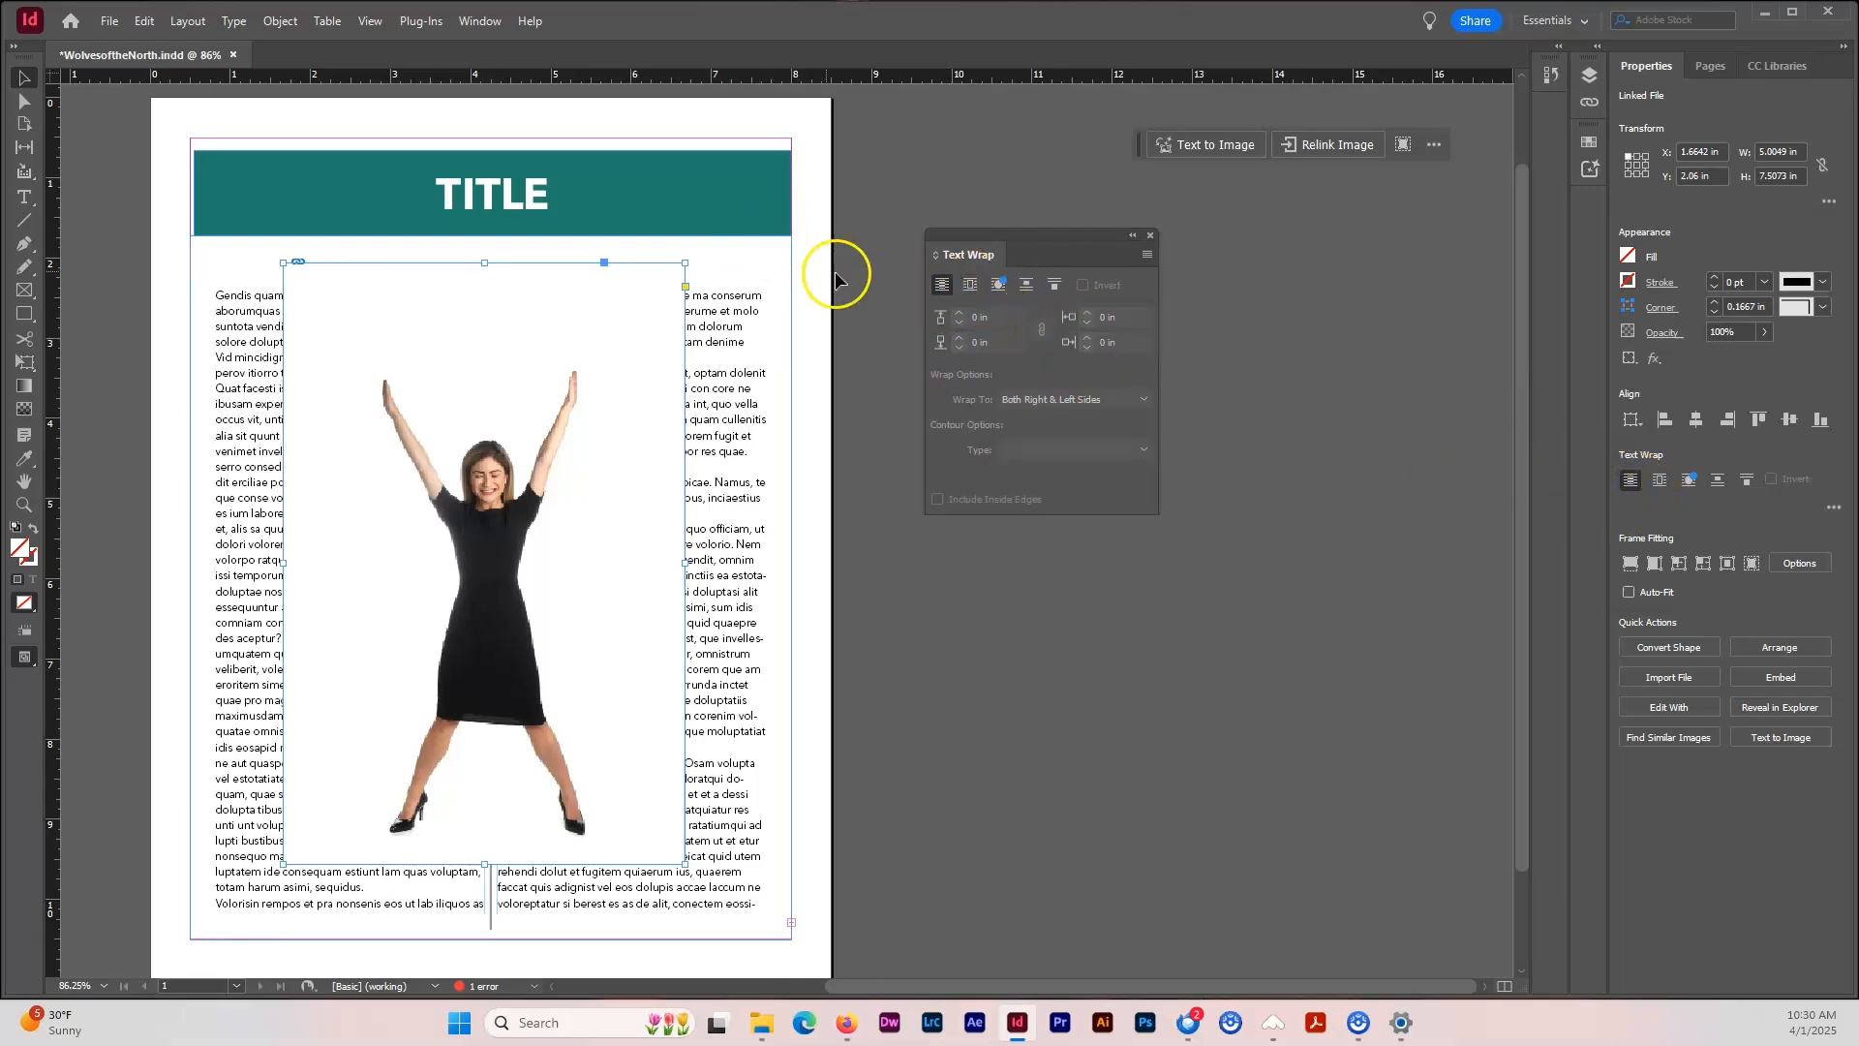
pyautogui.click(970, 289)
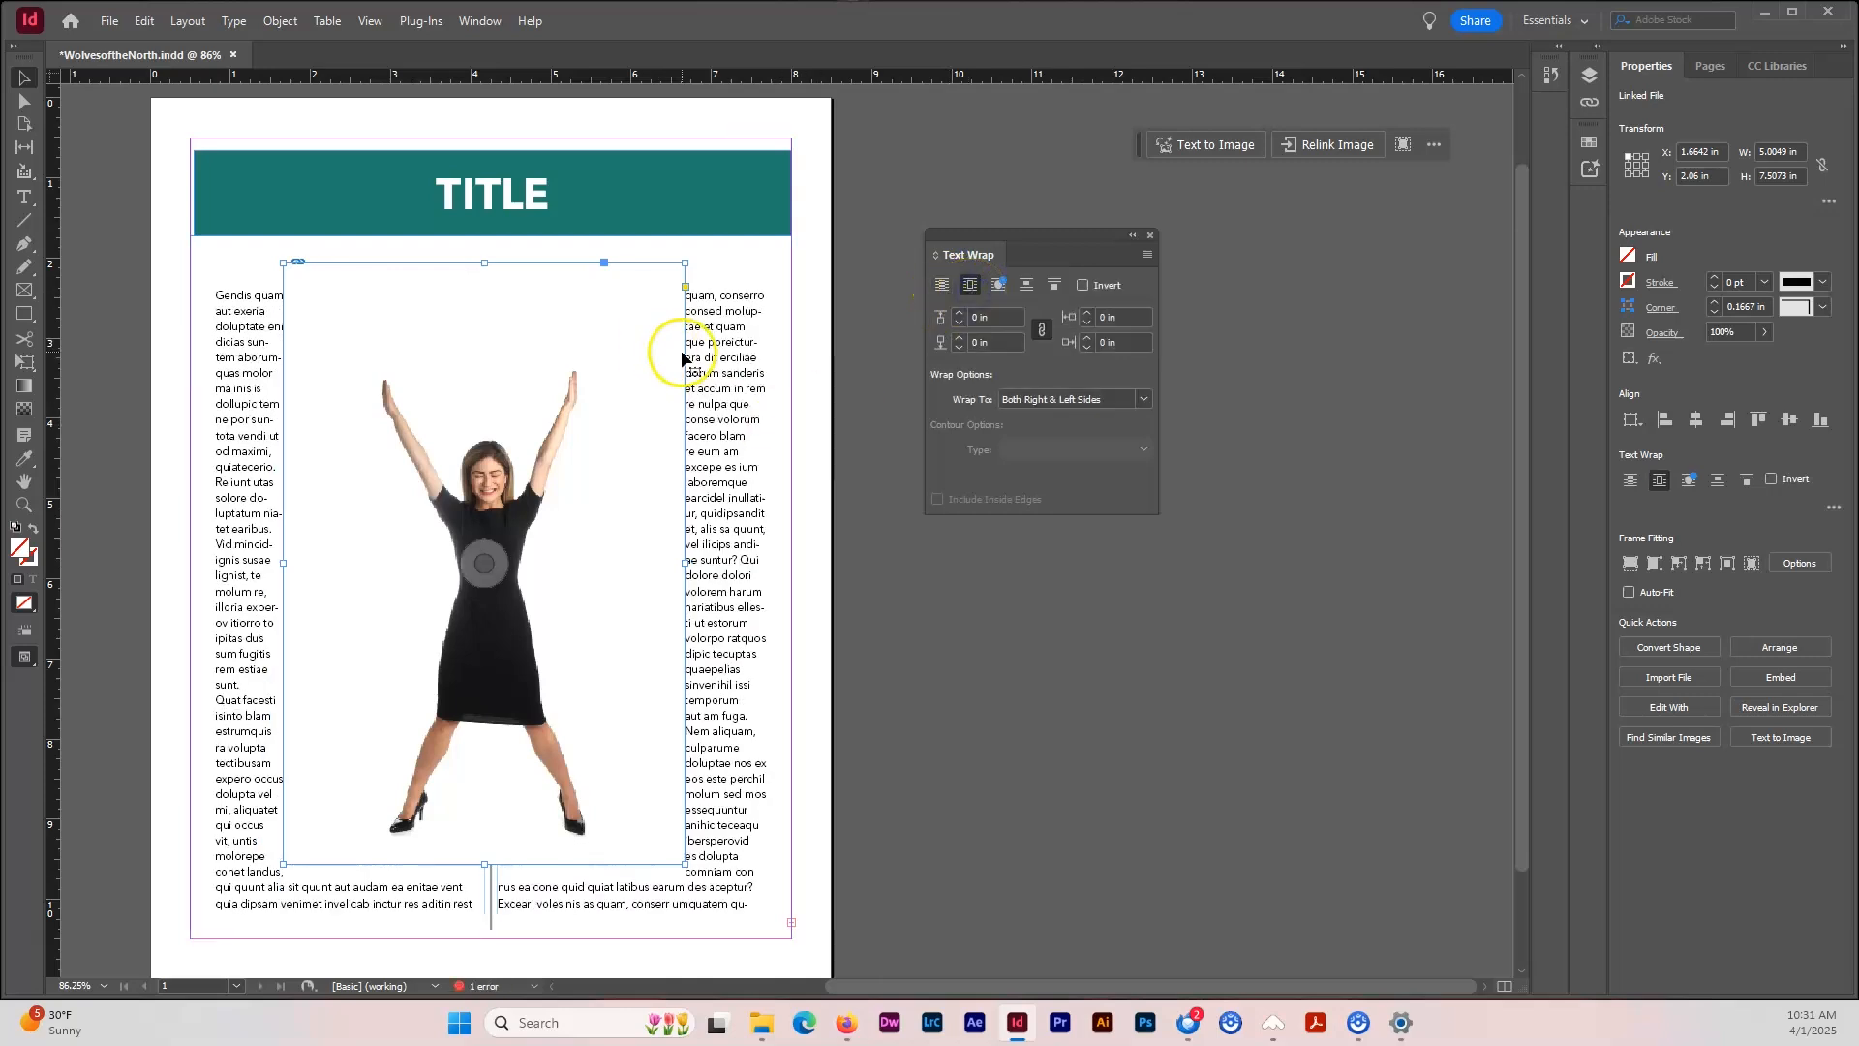
# Arrange the photo behind the body text and wrap the text around the object shape with the Select Subject contour.
pyautogui.click(280, 20)
pyautogui.moveTo(482, 96)
pyautogui.click(593, 149)
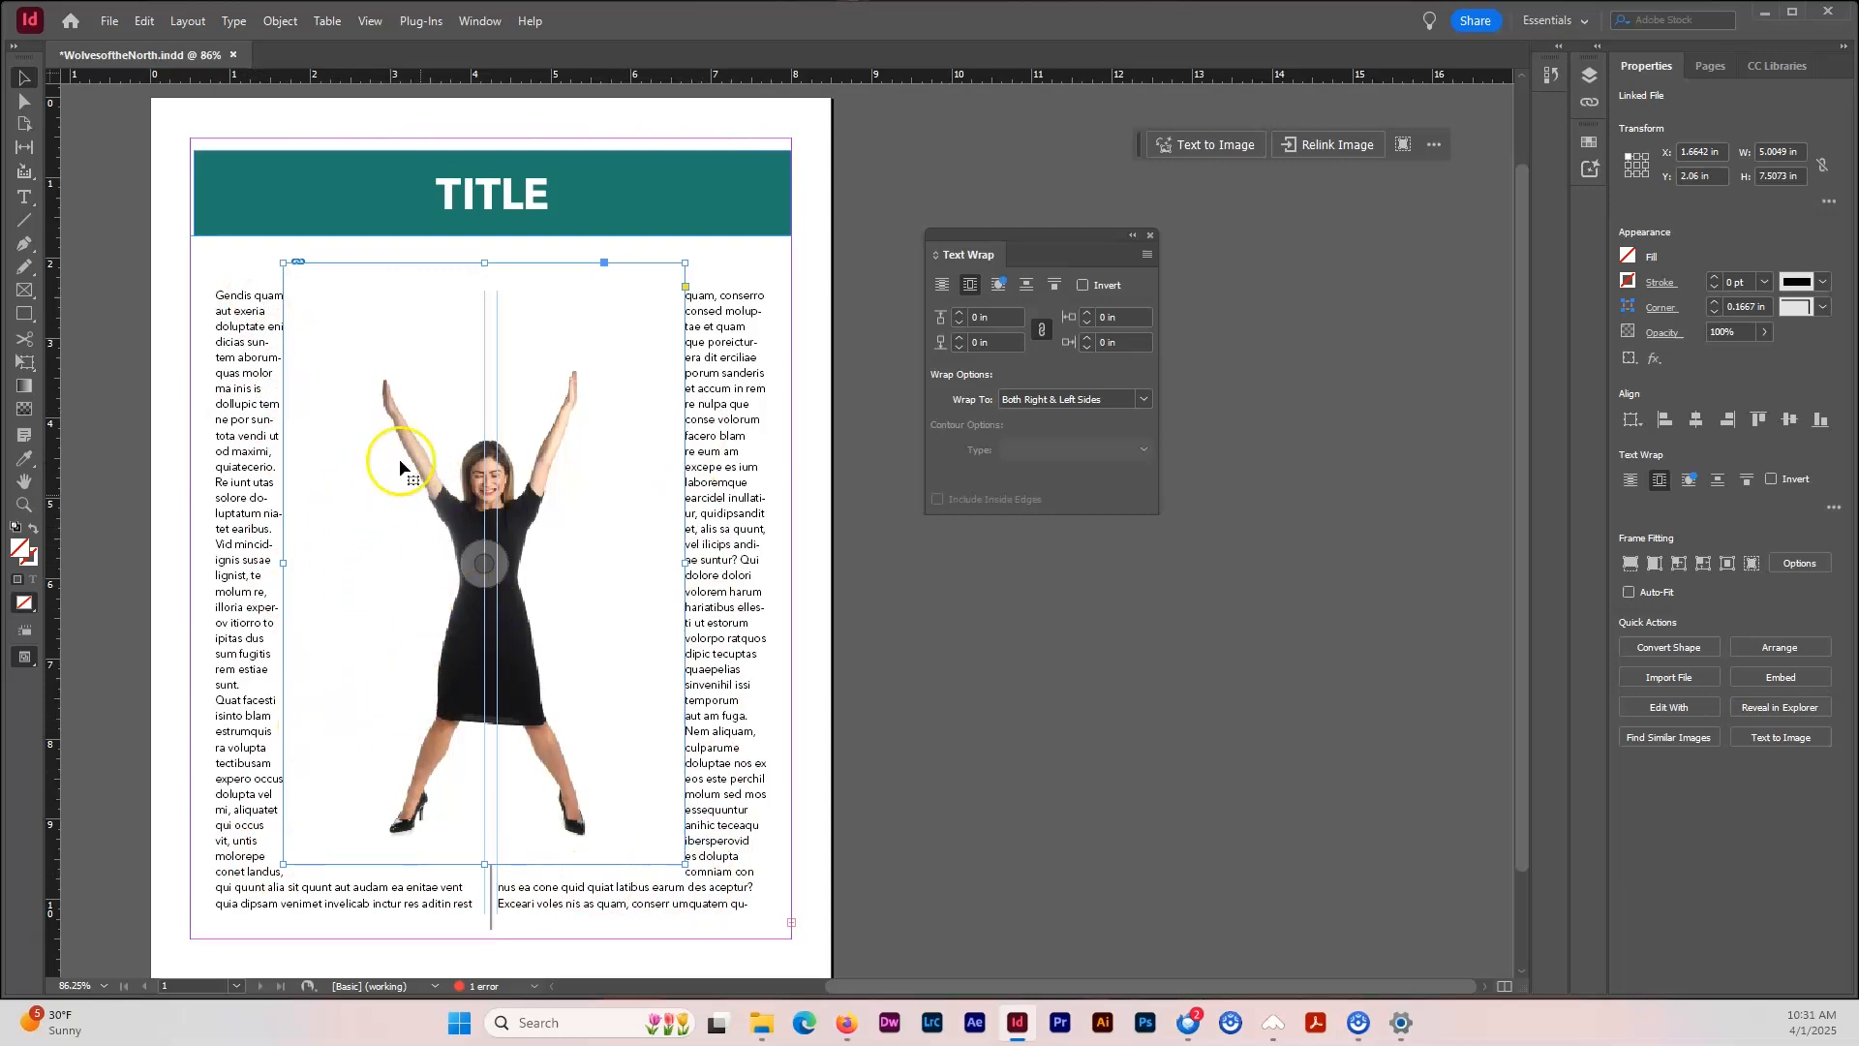
pyautogui.click(1000, 285)
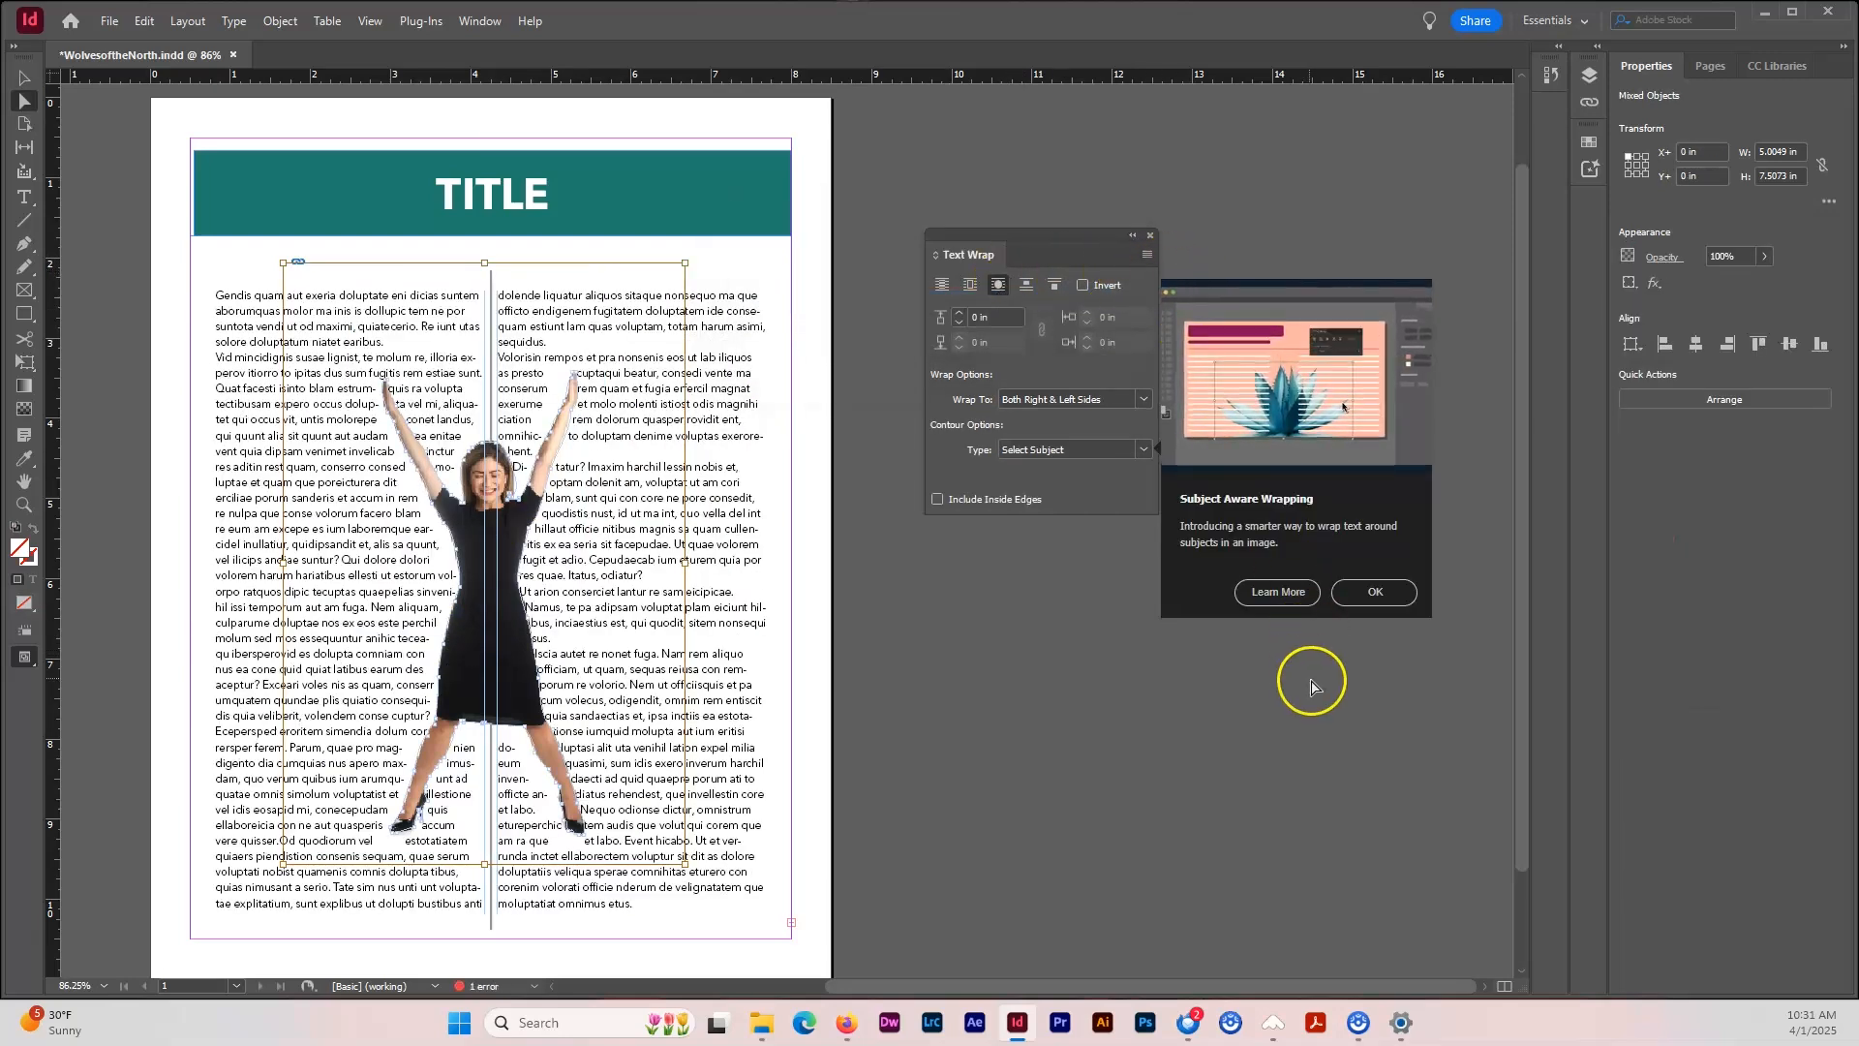
pyautogui.click(1375, 591)
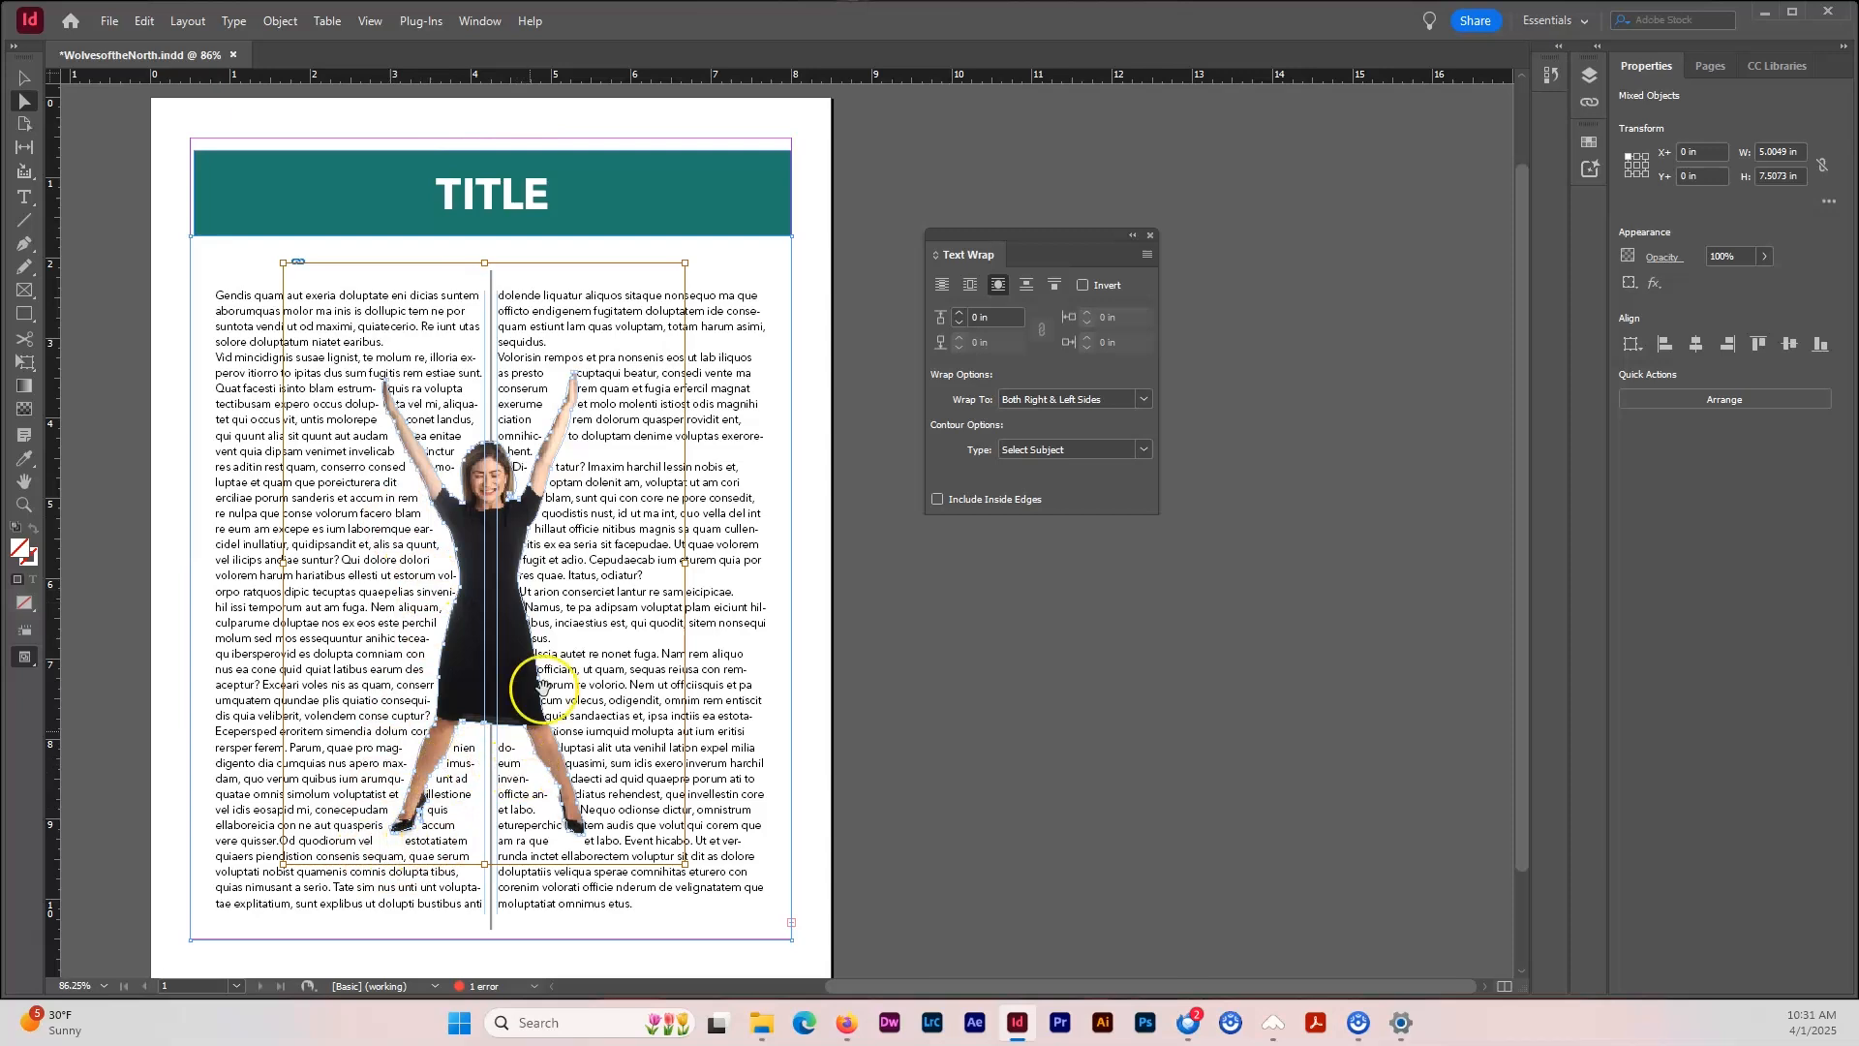
# Try wrapping the text to the photo's Right Side and Left Side, restoring Both Right & Left Sides.
pyautogui.click(1010, 400)
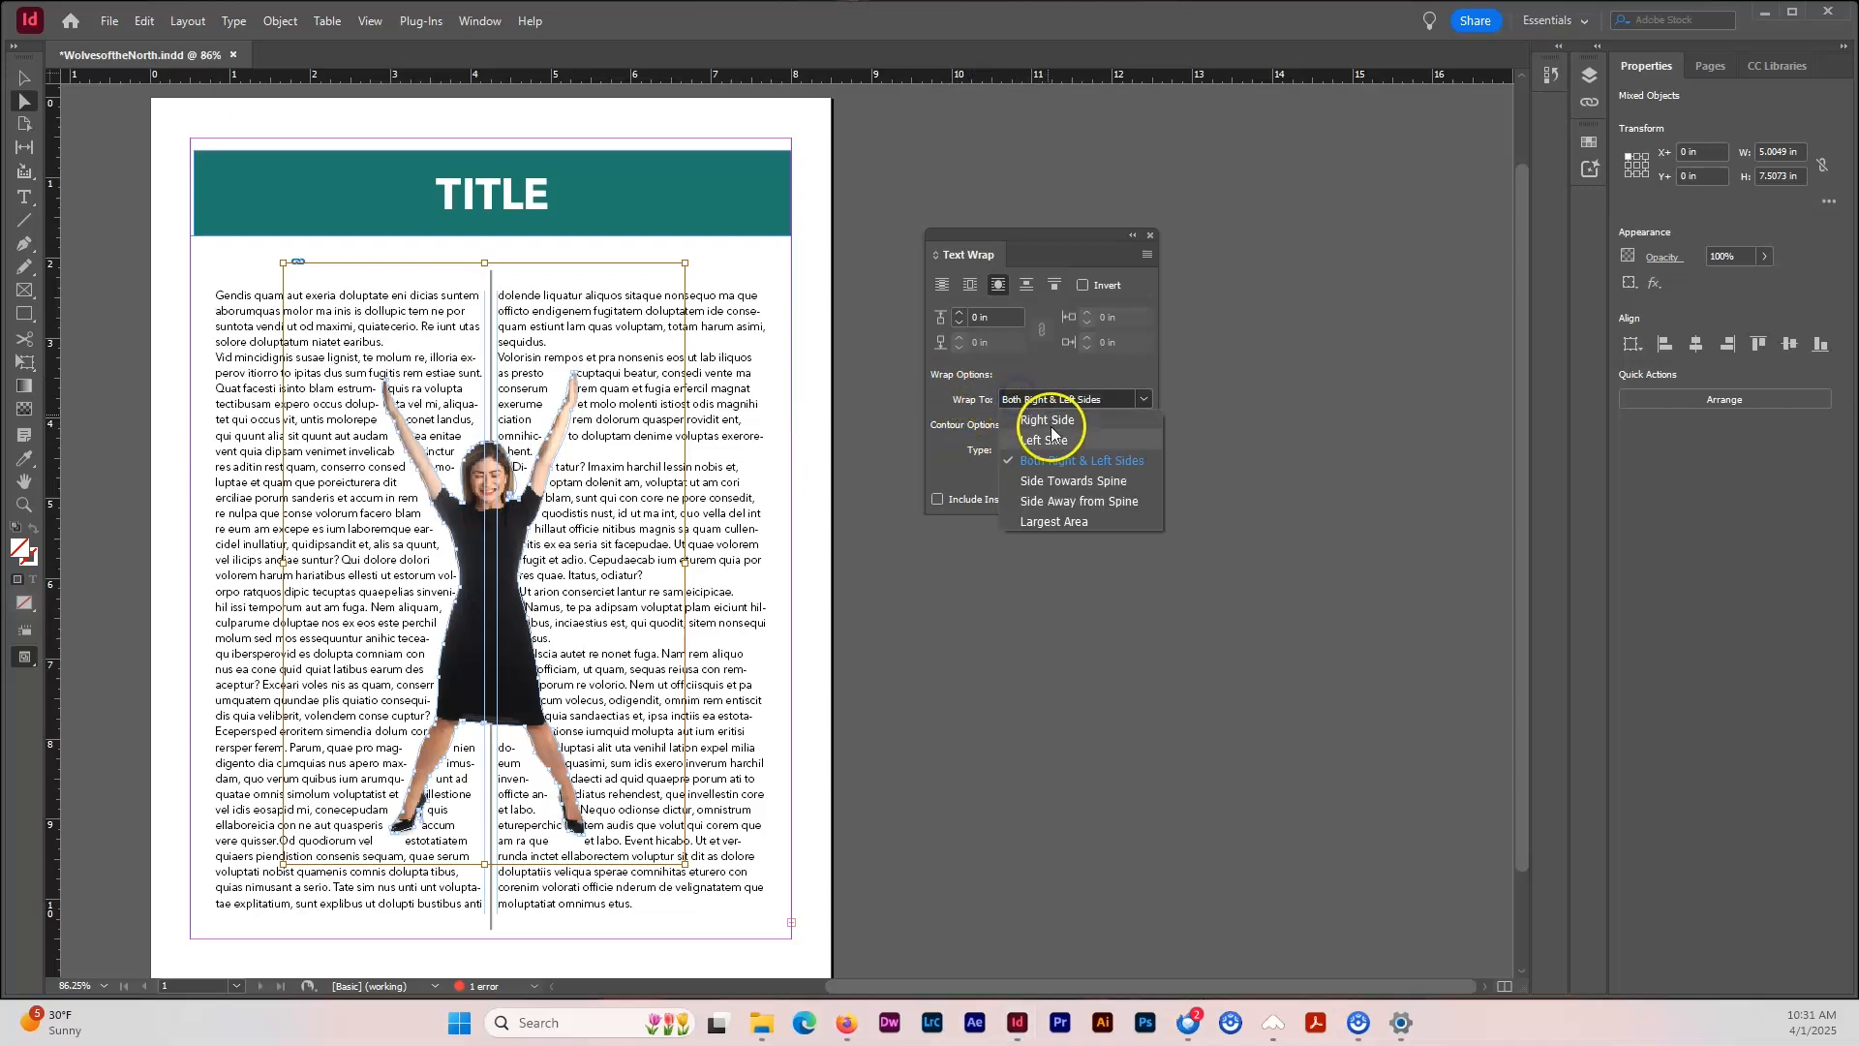
pyautogui.click(1047, 420)
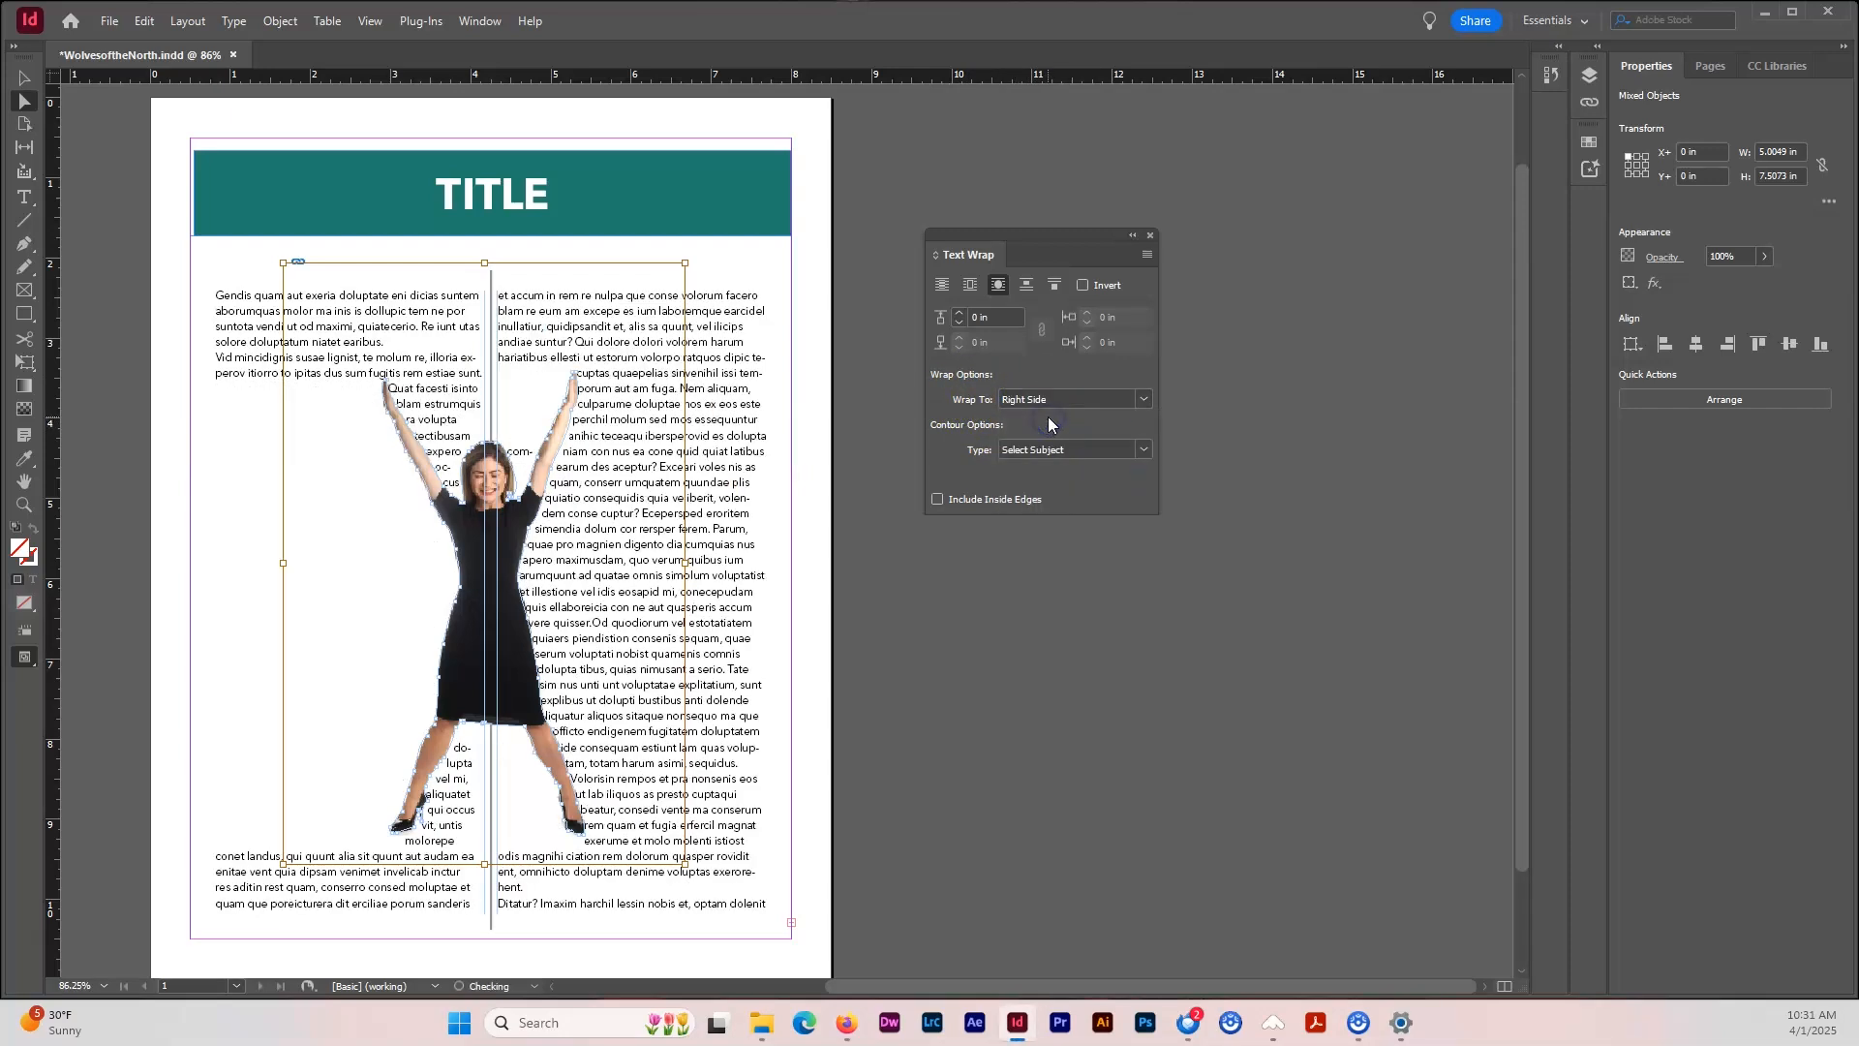
pyautogui.click(1053, 401)
pyautogui.click(1049, 434)
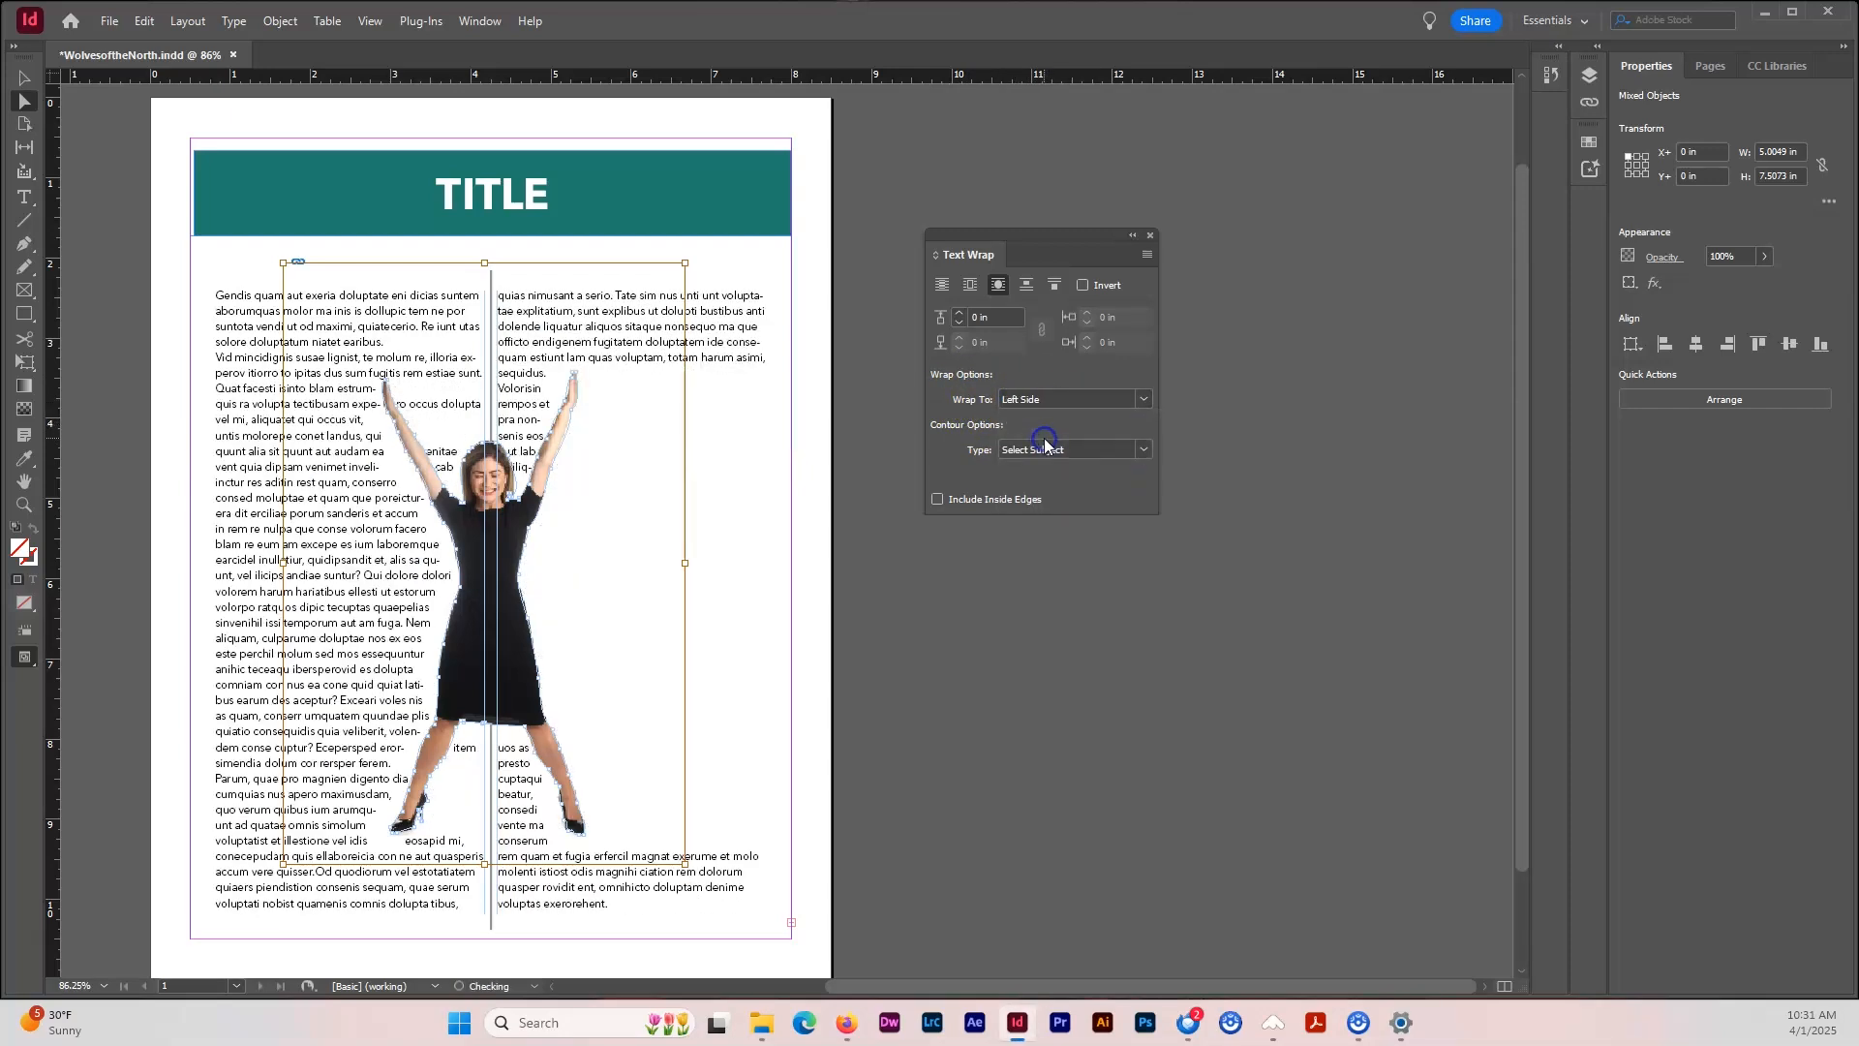
pyautogui.click(1055, 407)
pyautogui.click(1051, 457)
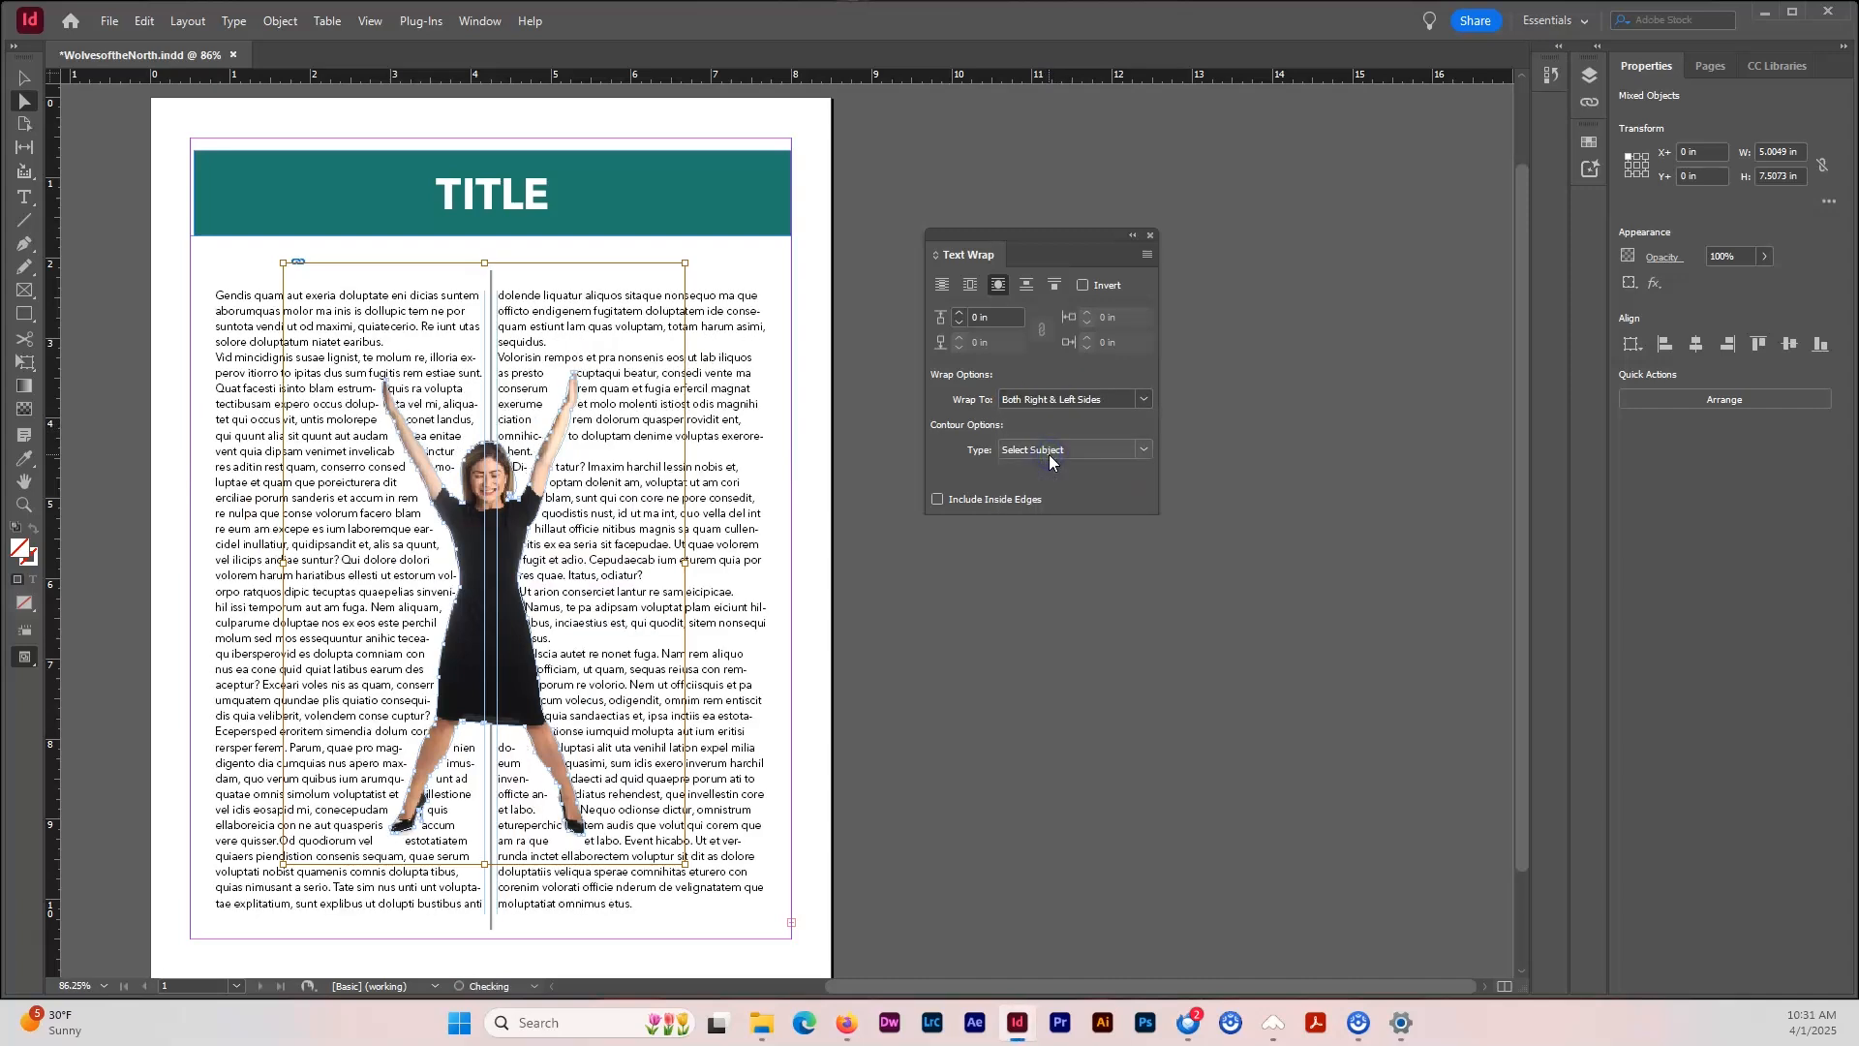
# Try the Side Towards Spine and Right Side wrap options, returning the photo's wrap to Both Right & Left Sides.
pyautogui.click(1050, 399)
pyautogui.click(1061, 473)
pyautogui.click(1043, 399)
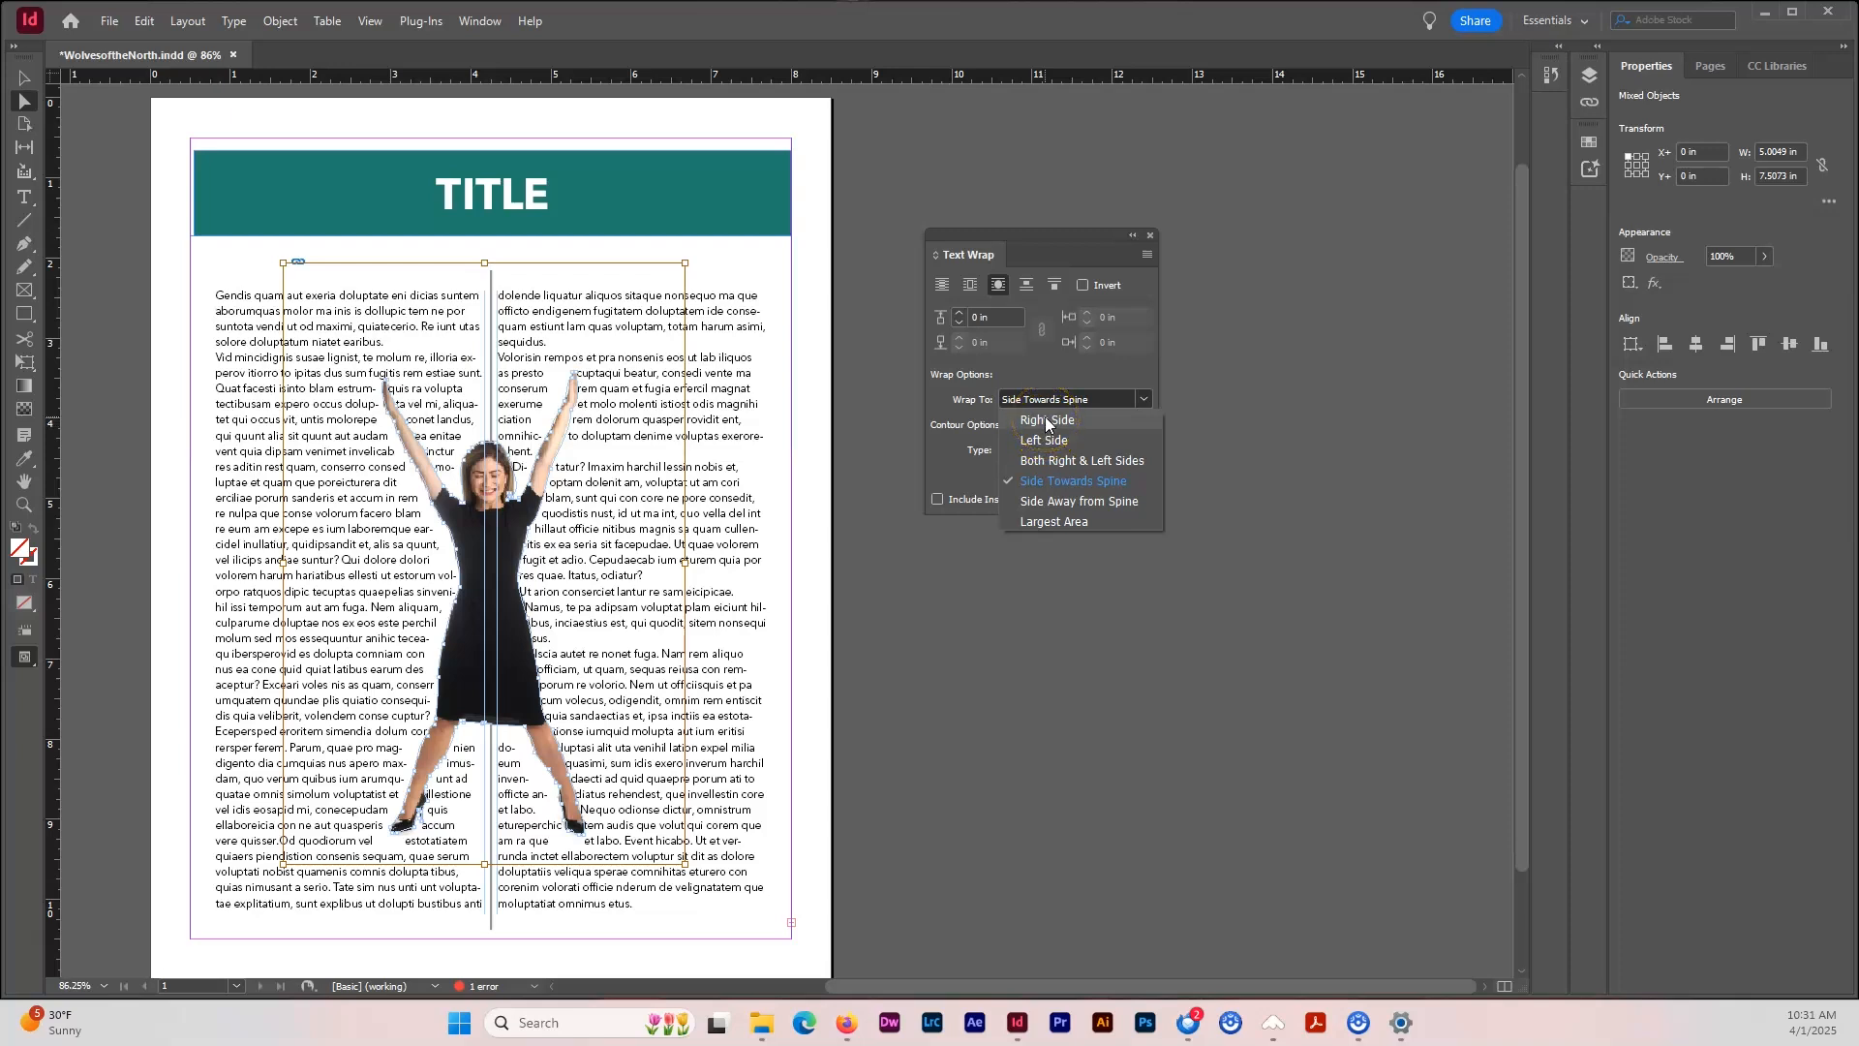
pyautogui.click(1045, 421)
pyautogui.click(1045, 399)
pyautogui.click(1041, 461)
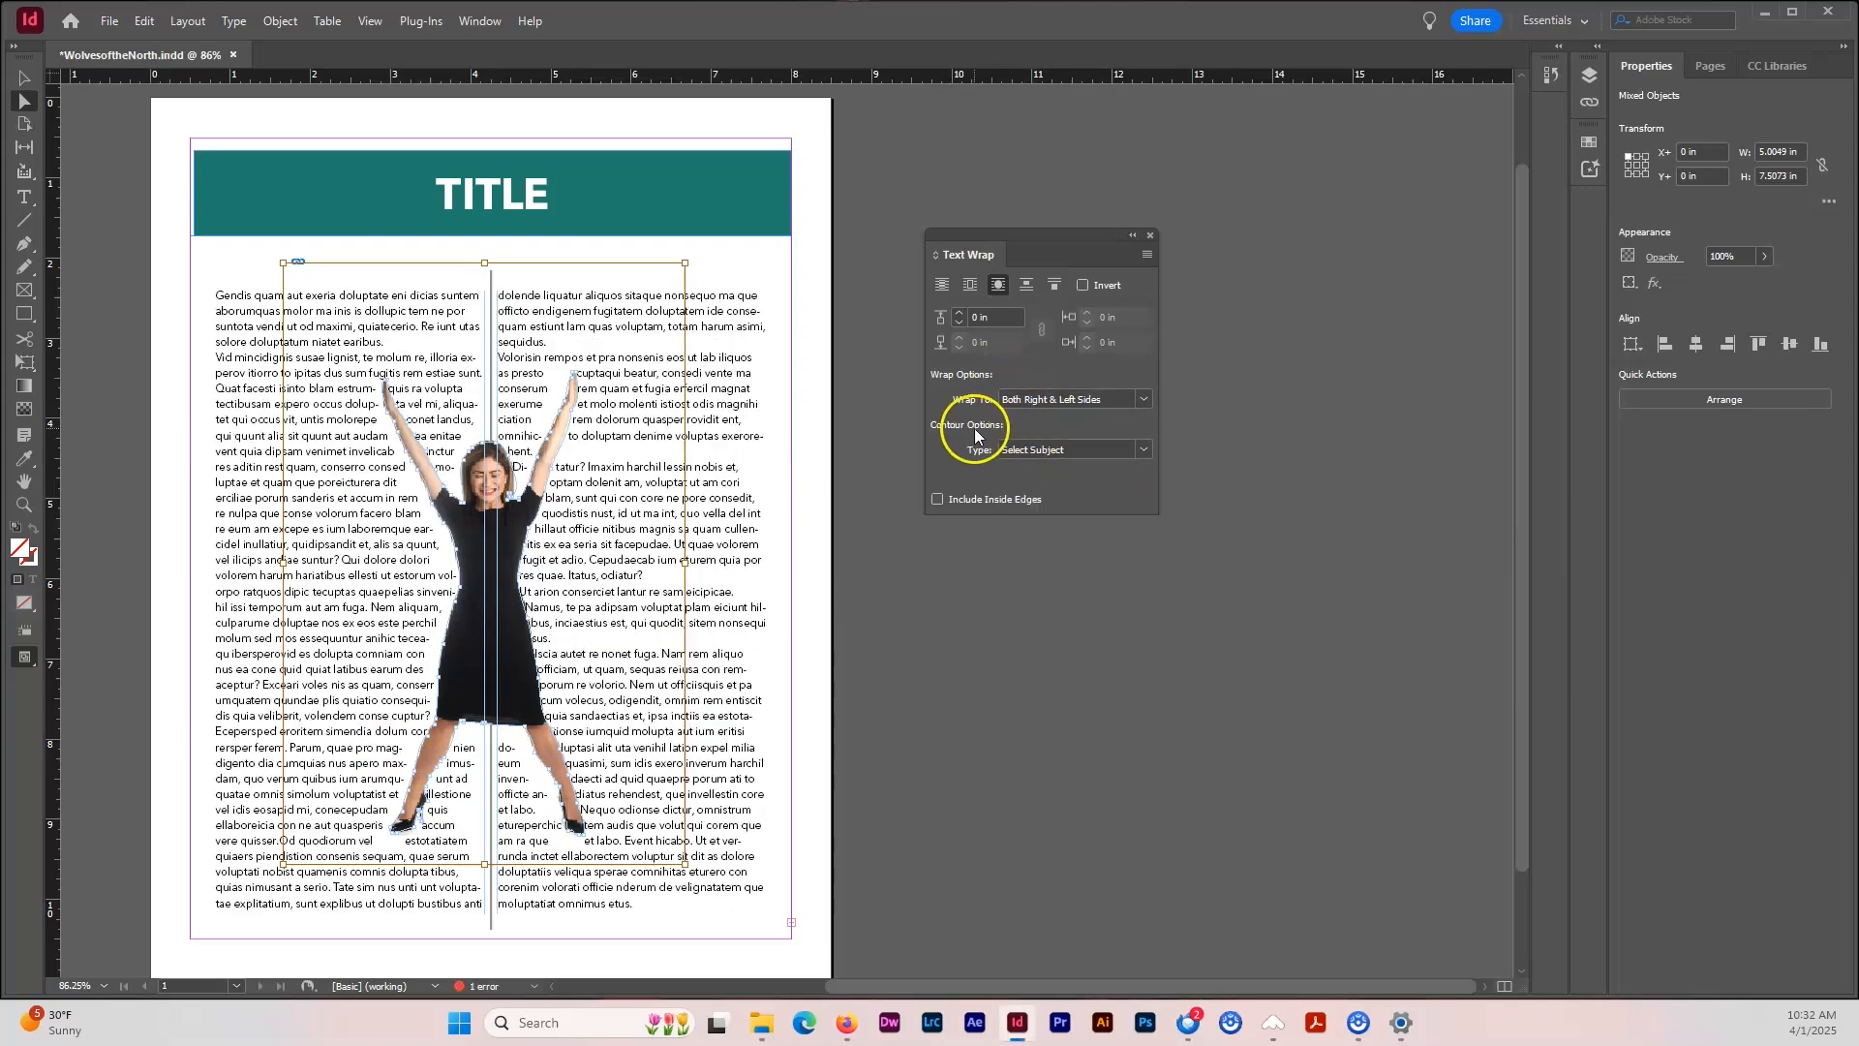
# Try the Bounding Box and Detect Edges contour types for the photo's text wrap.
pyautogui.click(1020, 449)
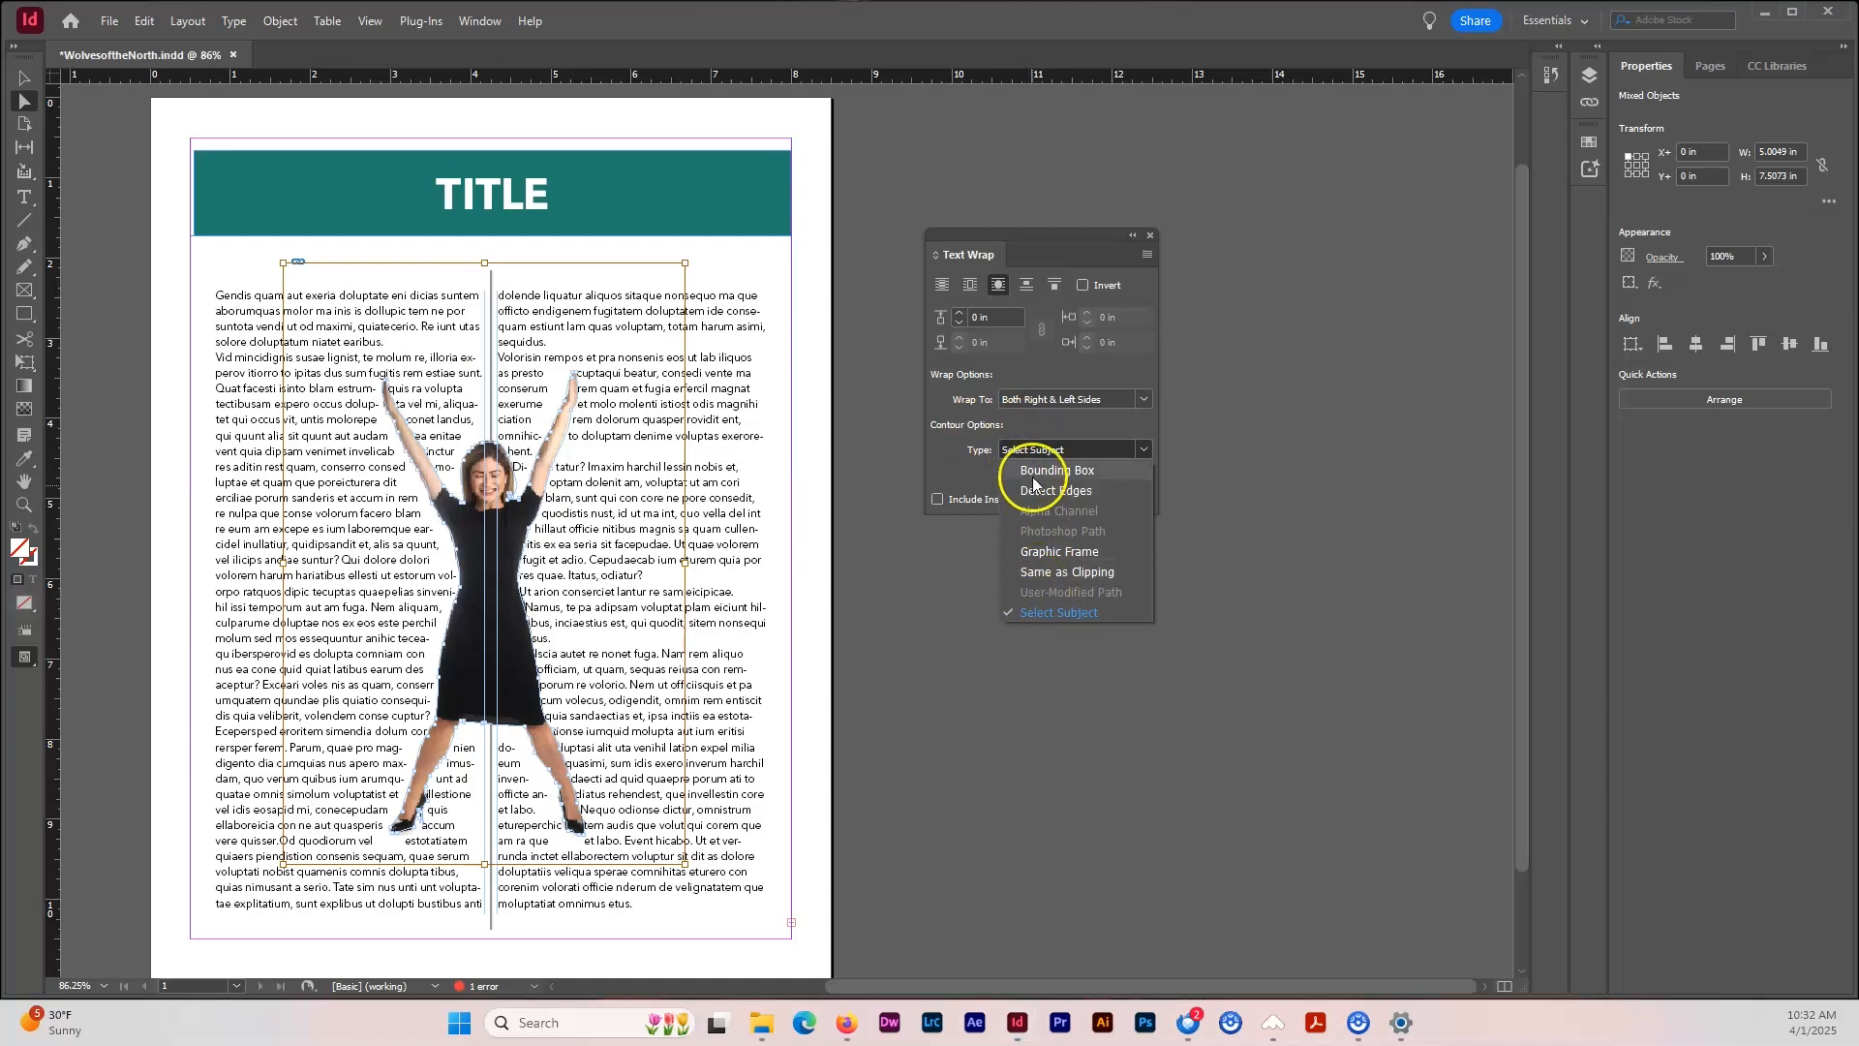
pyautogui.click(1032, 471)
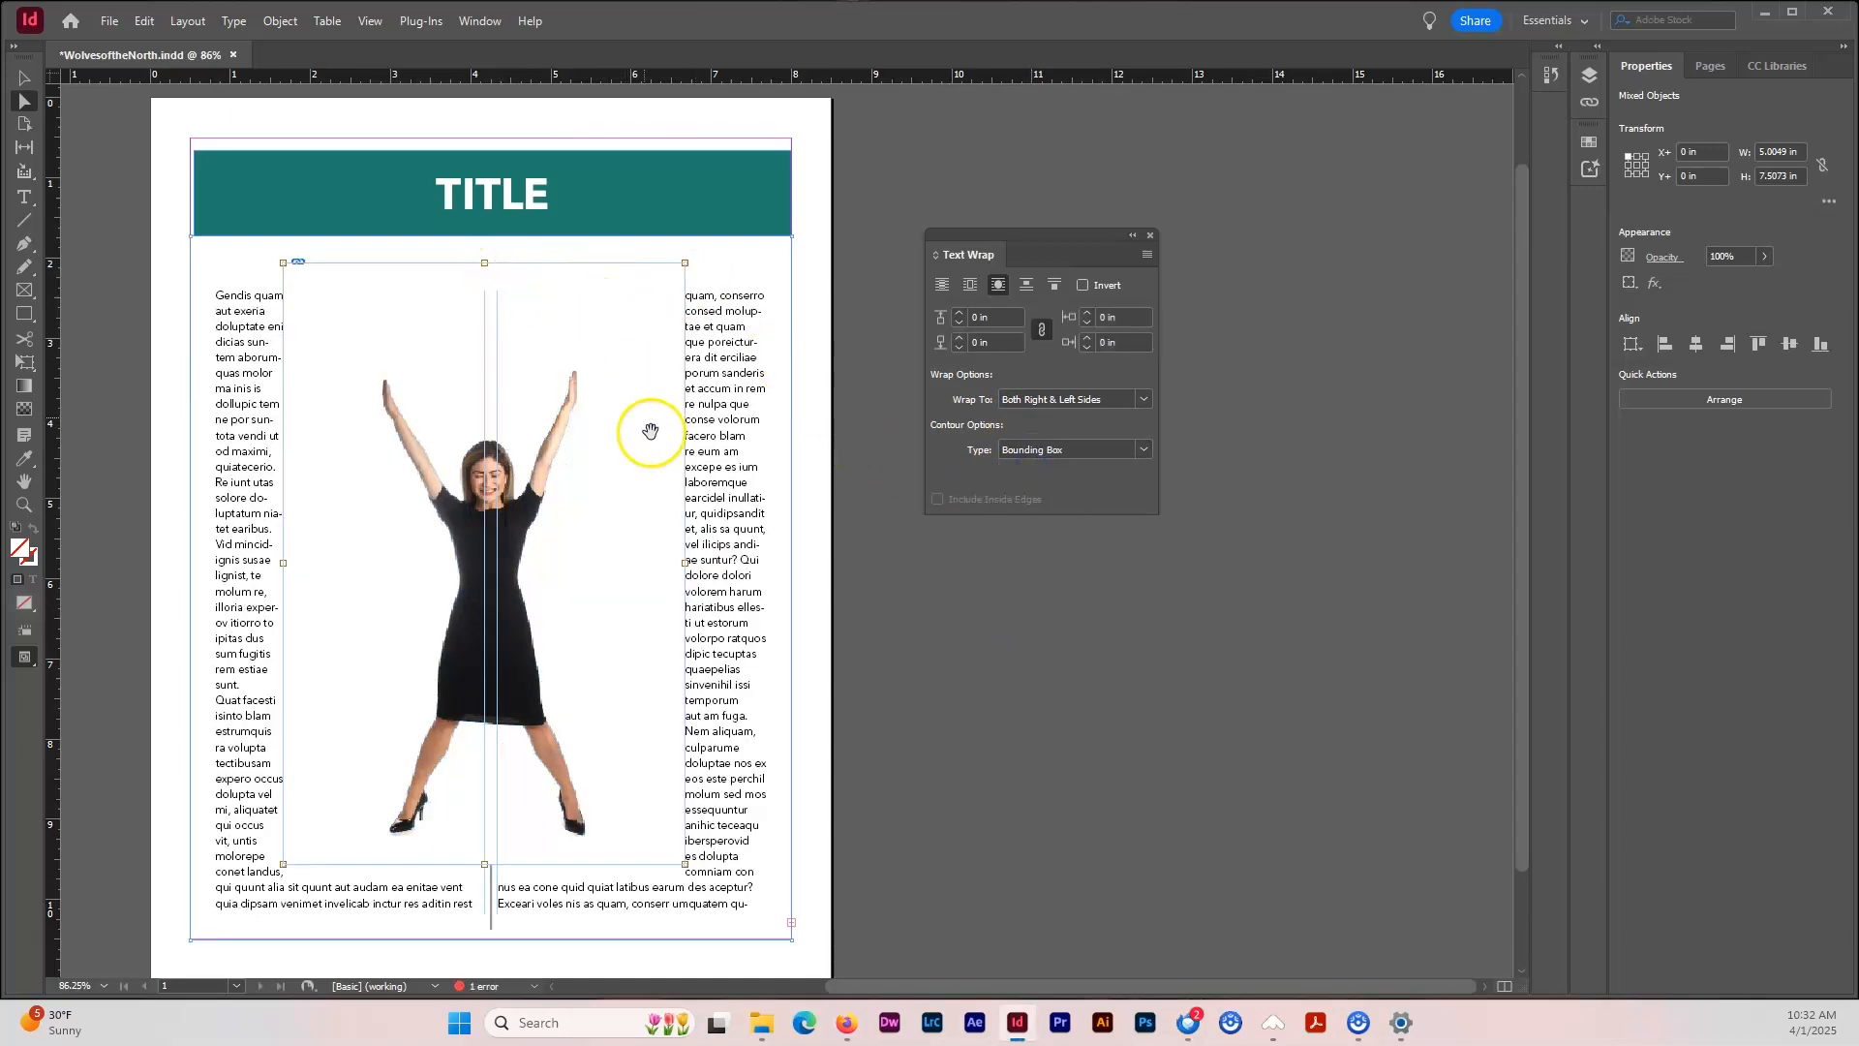
pyautogui.click(1069, 450)
pyautogui.click(1057, 487)
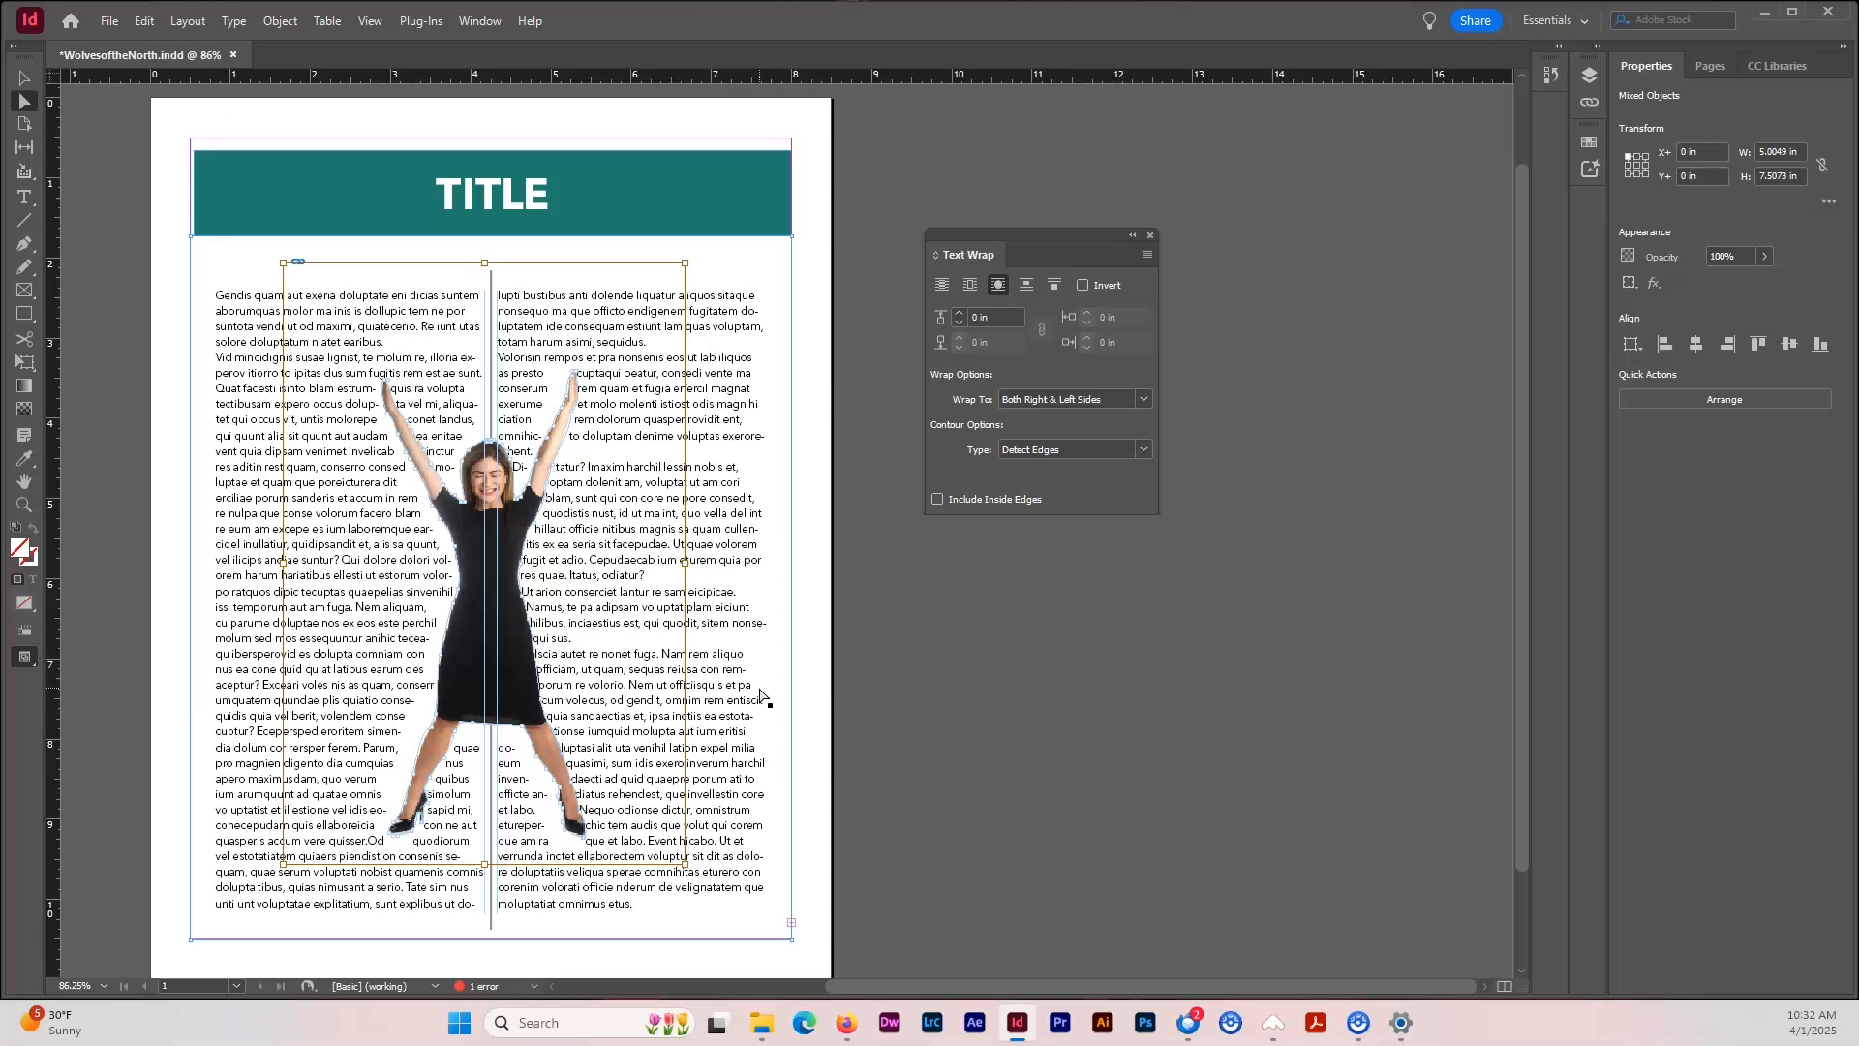
# Try the Graphic Frame contour type for the photo's text wrap, returning it to Select Subject.
pyautogui.click(1034, 450)
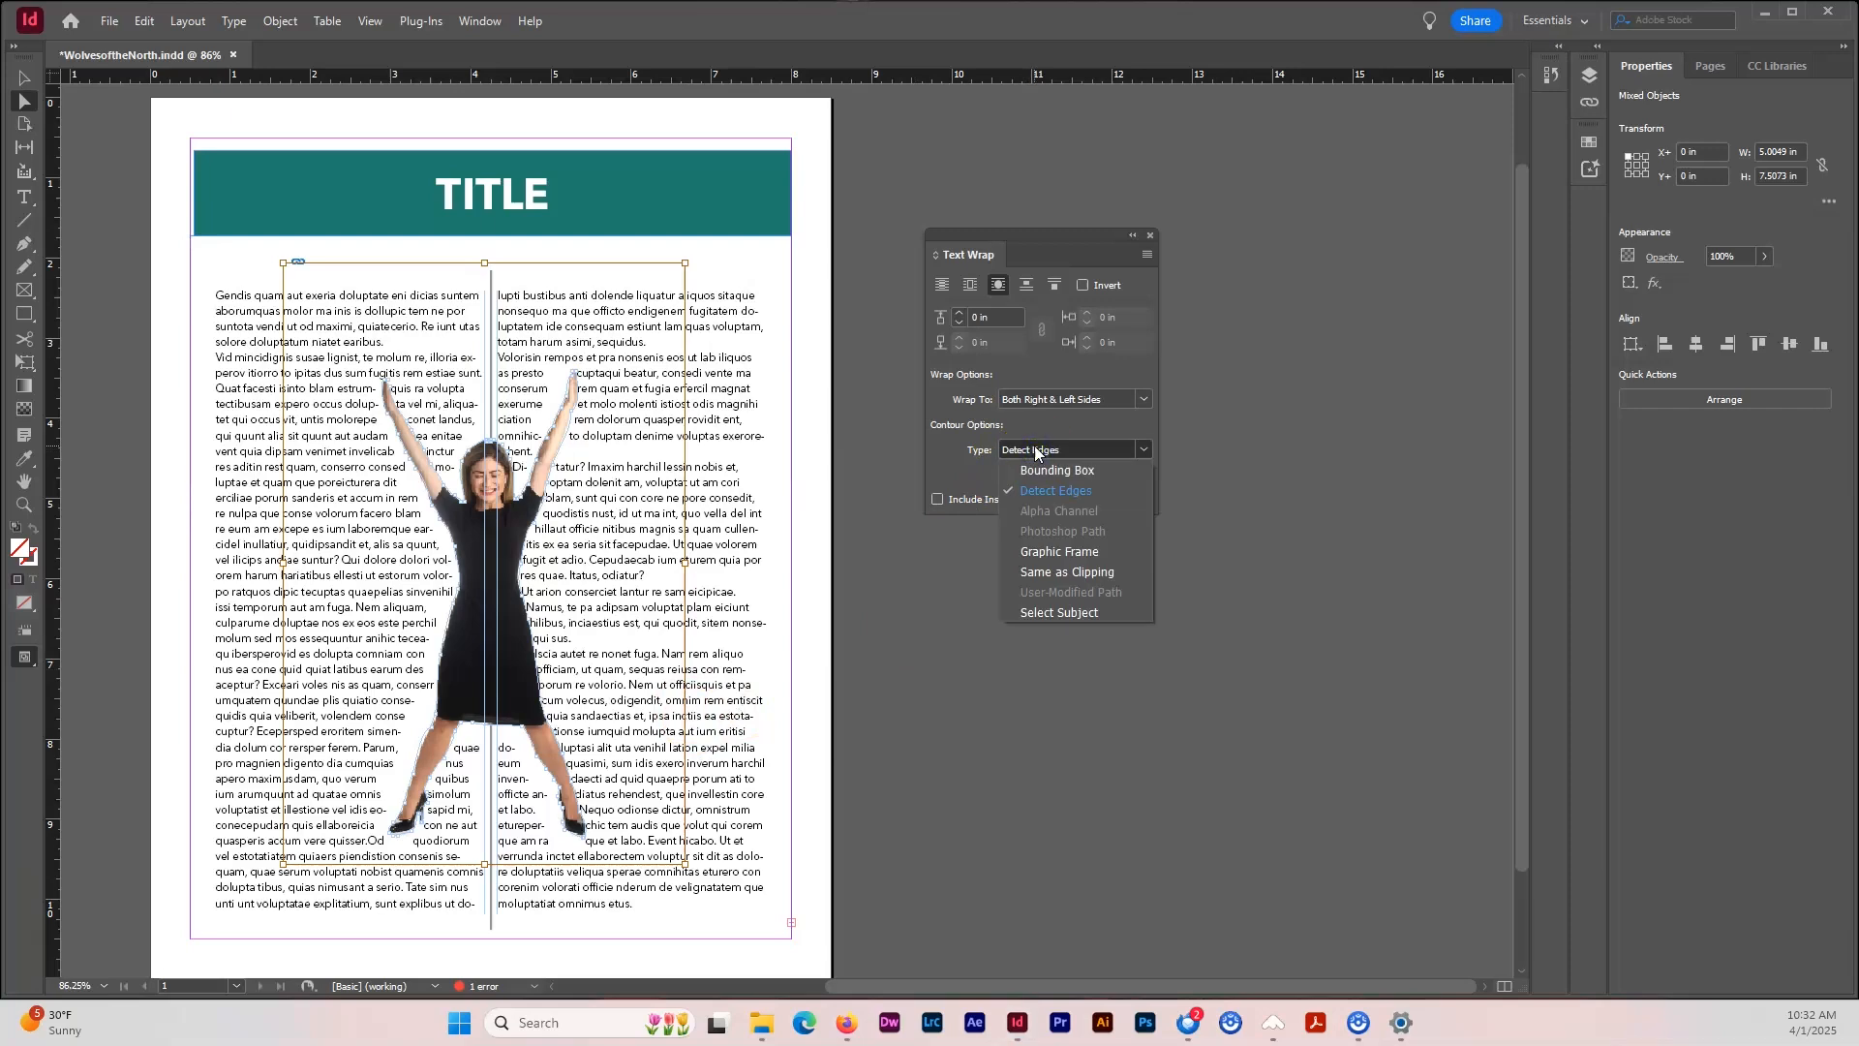
pyautogui.click(1069, 554)
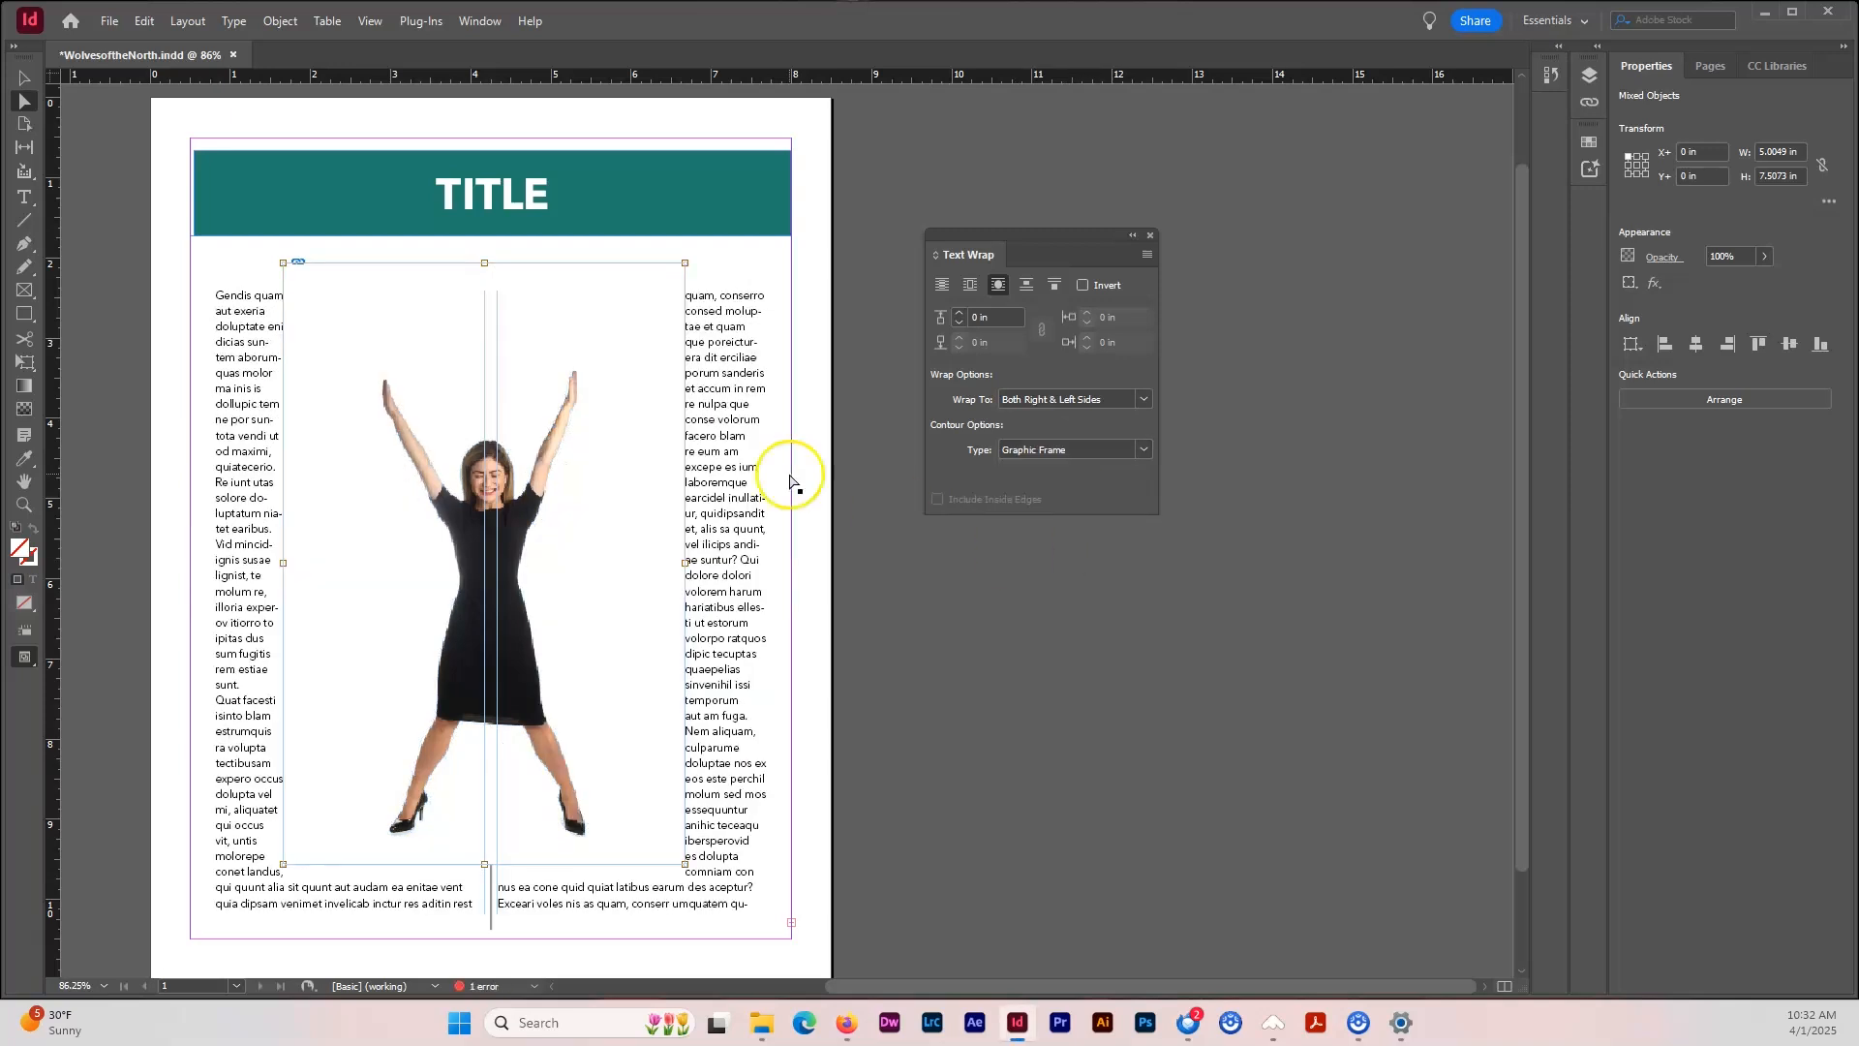
pyautogui.click(1084, 451)
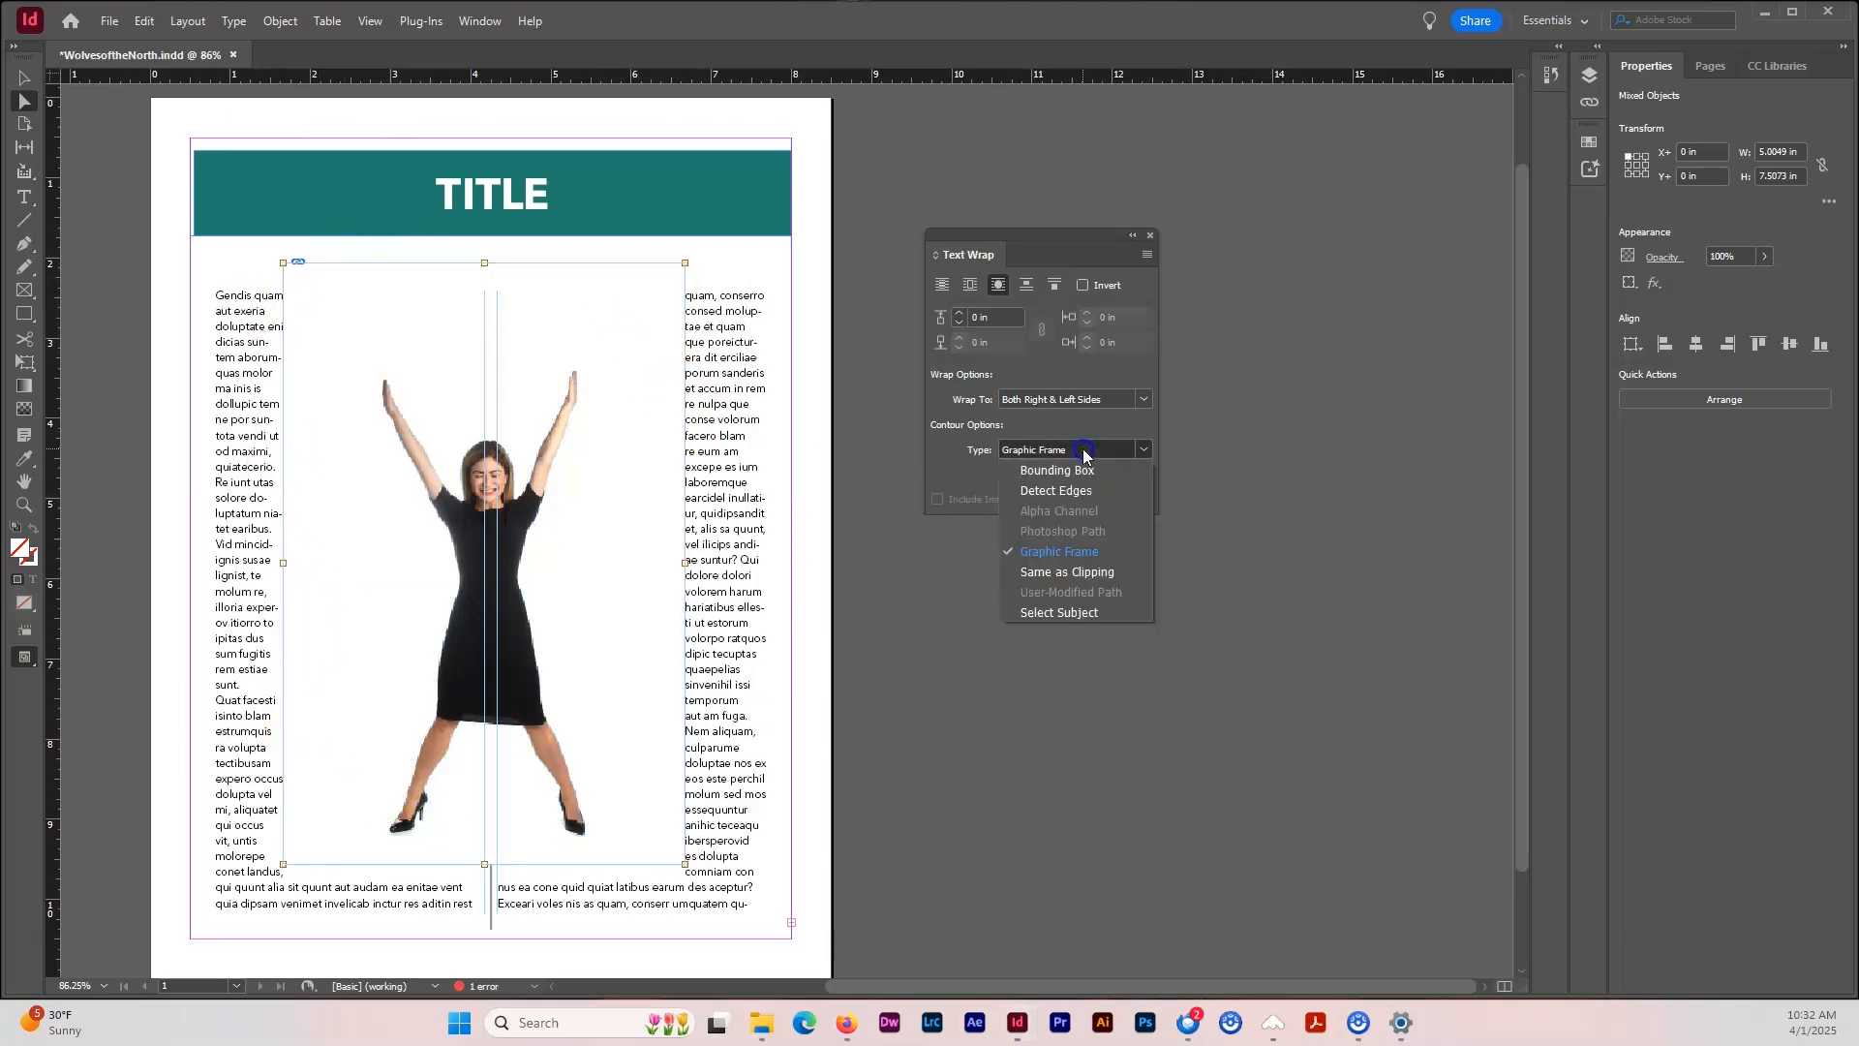
pyautogui.click(1062, 610)
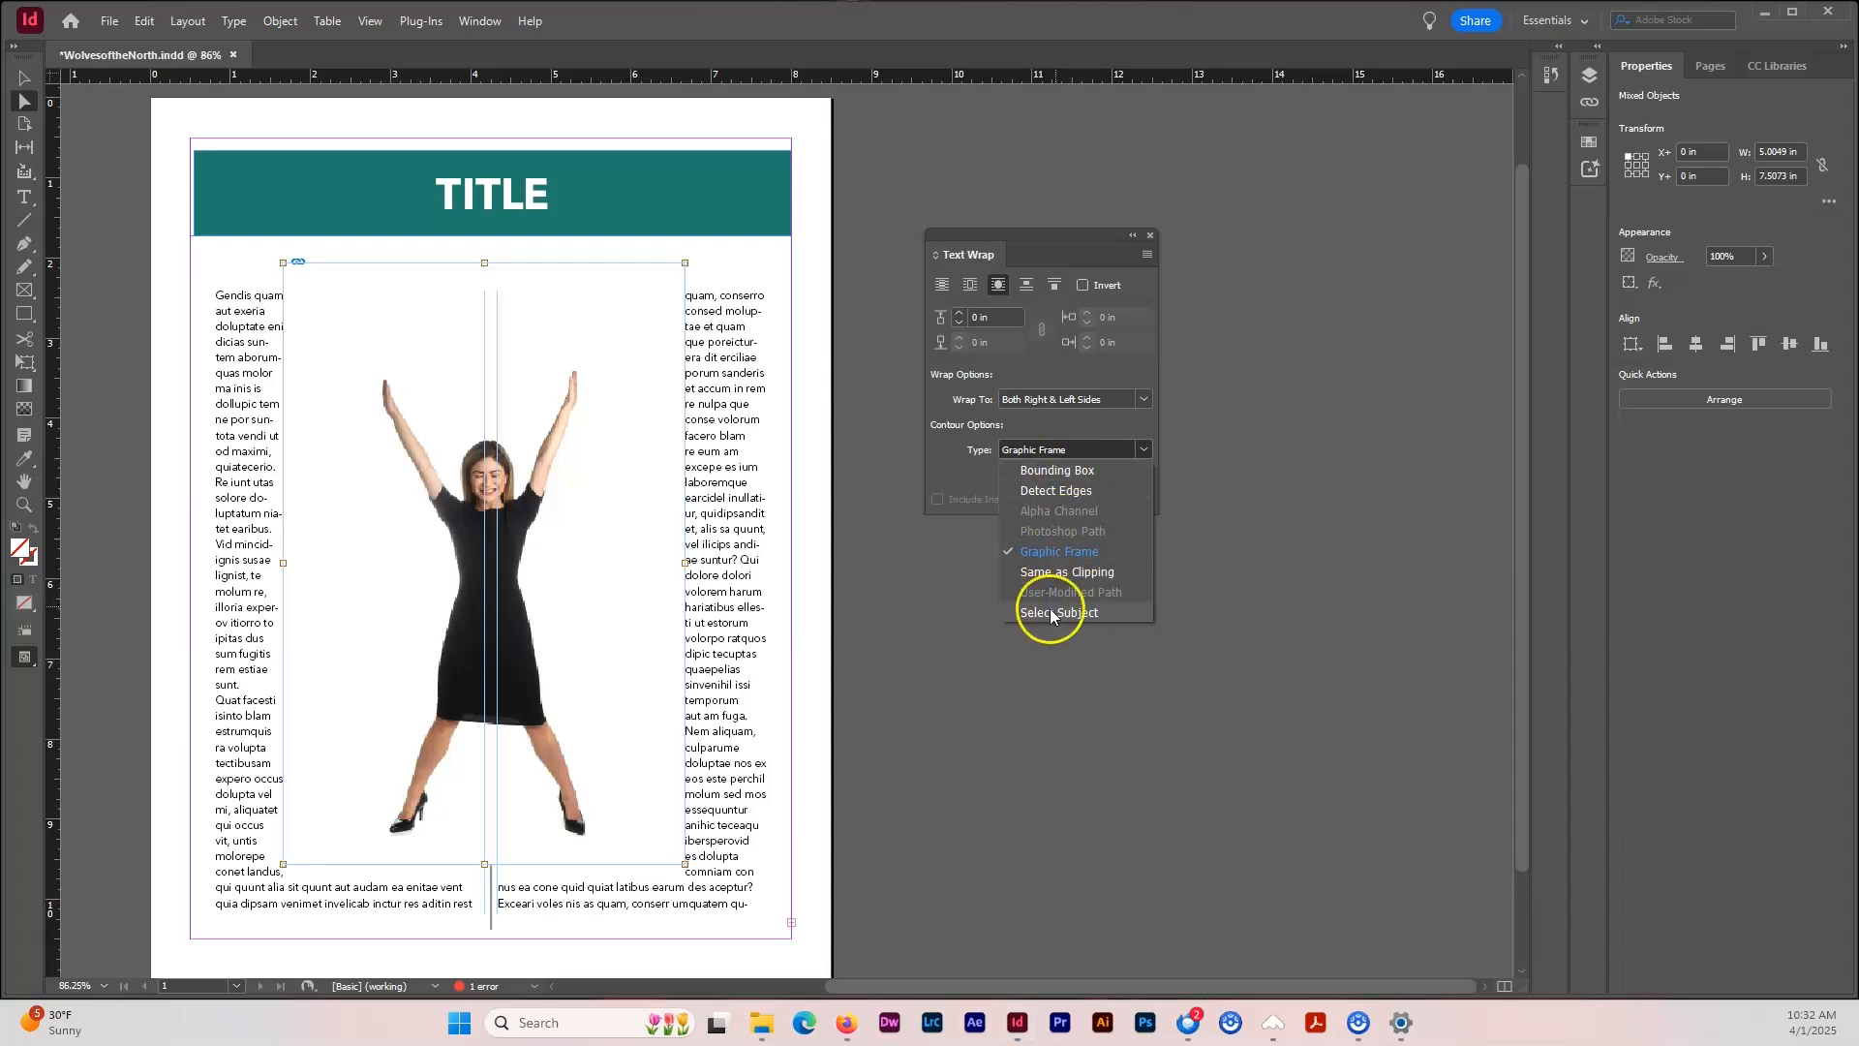
pyautogui.click(1058, 612)
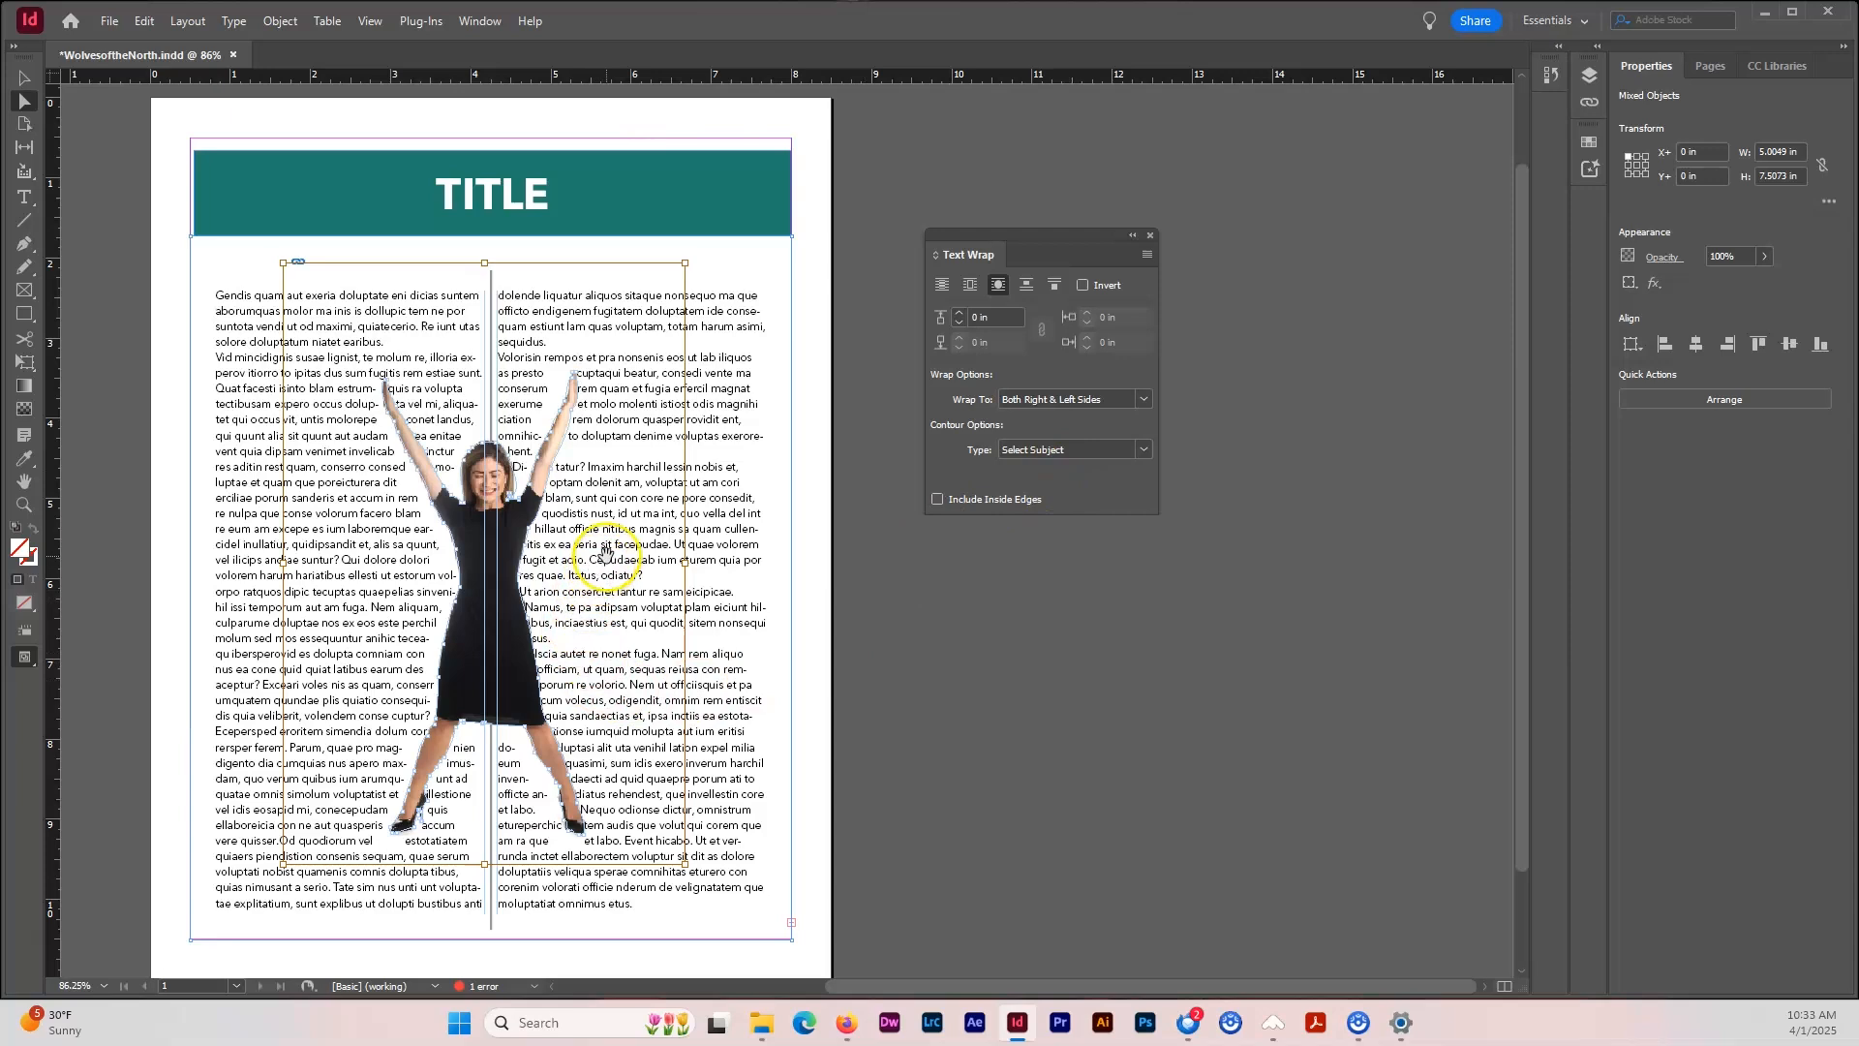
# Try reshaping the wrap contour by pulling its points beside the woman's raised arm toward the column's inner edge and up to hand level.
pyautogui.hotkey('ctrl', '=')
pyautogui.hotkey('ctrl', '=')
pyautogui.hotkey('ctrl', '=')
pyautogui.moveTo(1081, 242); pyautogui.dragTo(1336, 233)
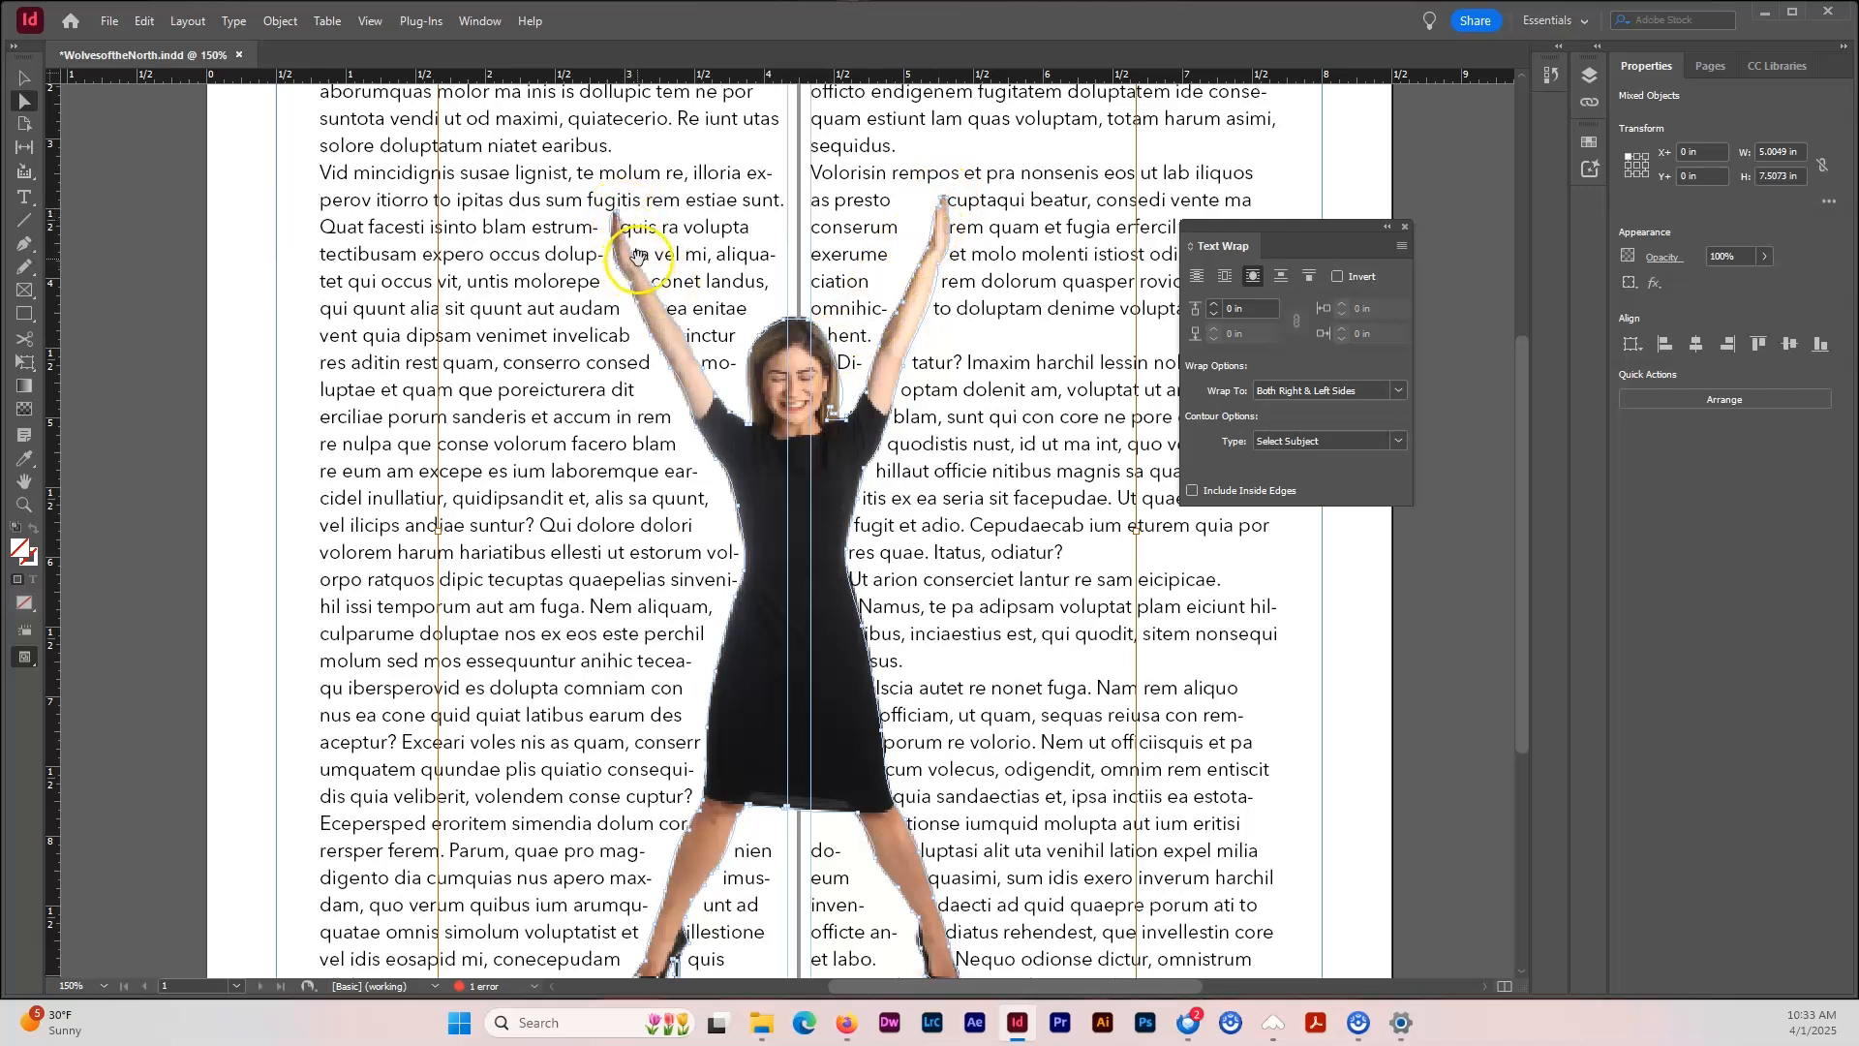
pyautogui.click(902, 284)
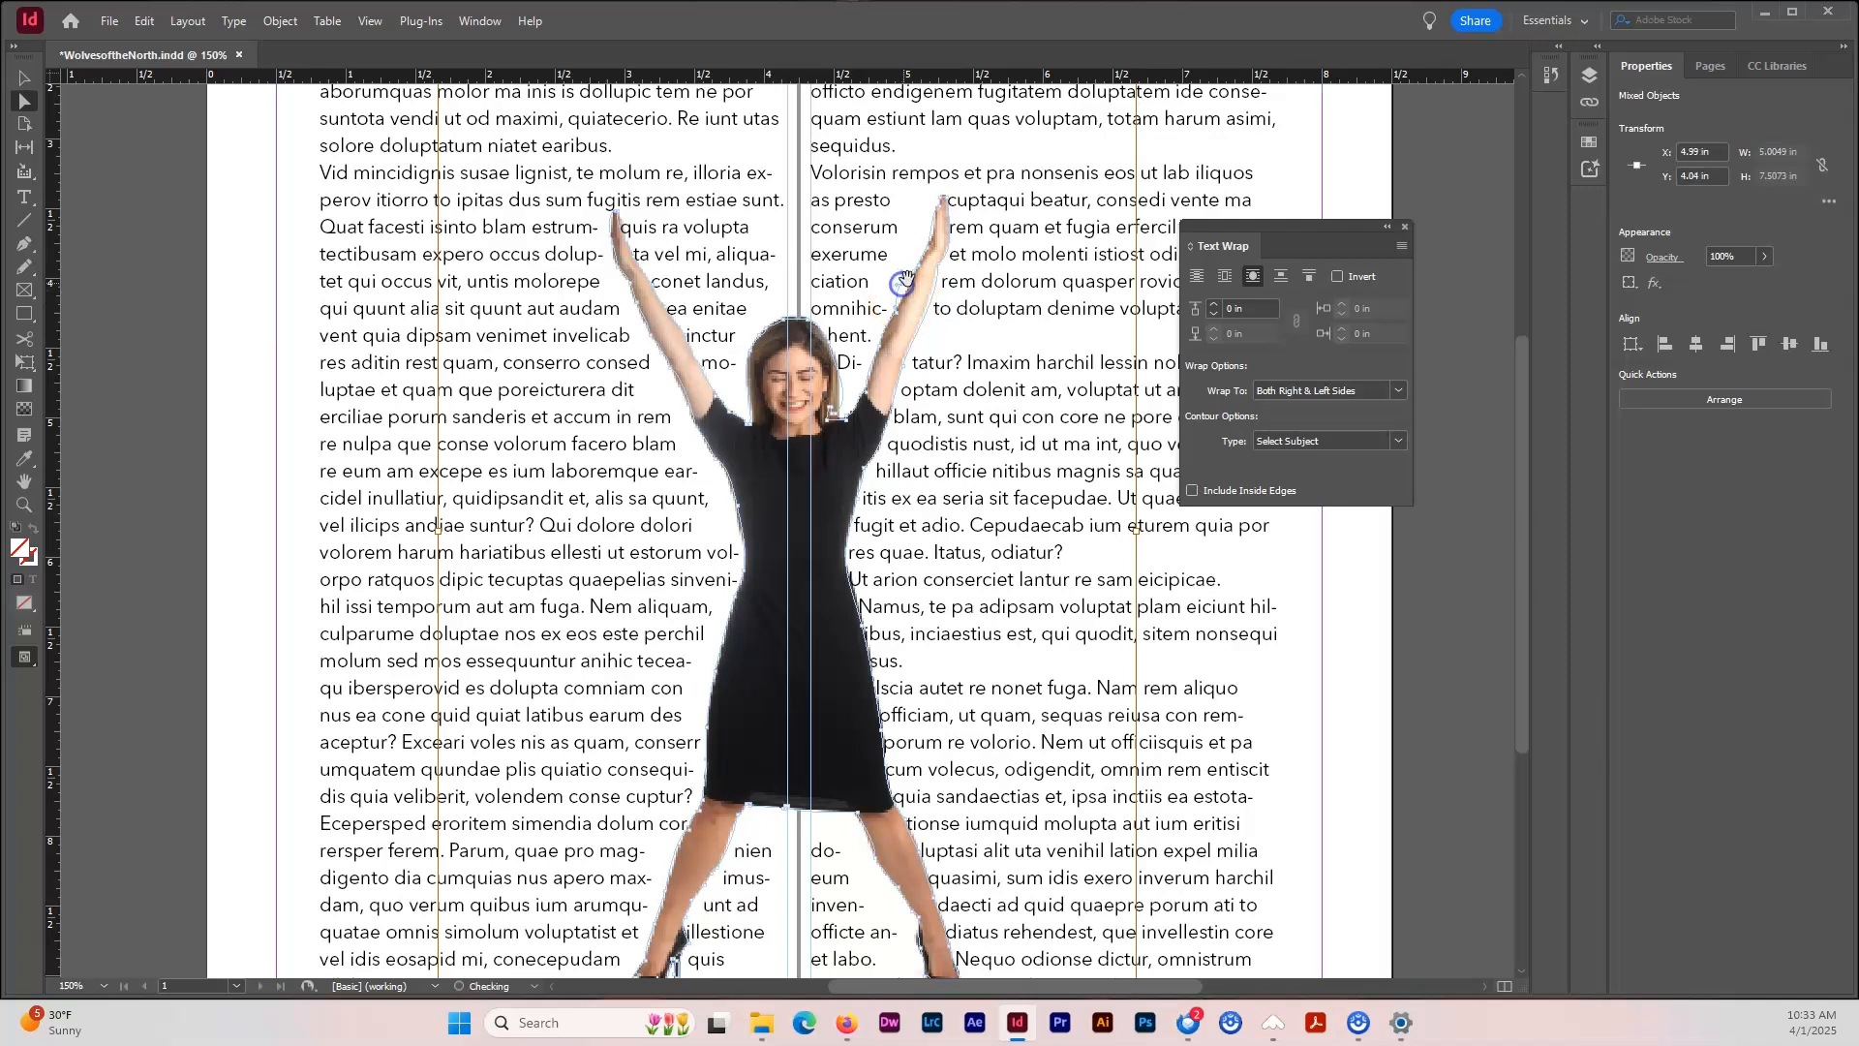
pyautogui.moveTo(897, 314); pyautogui.dragTo(813, 291)
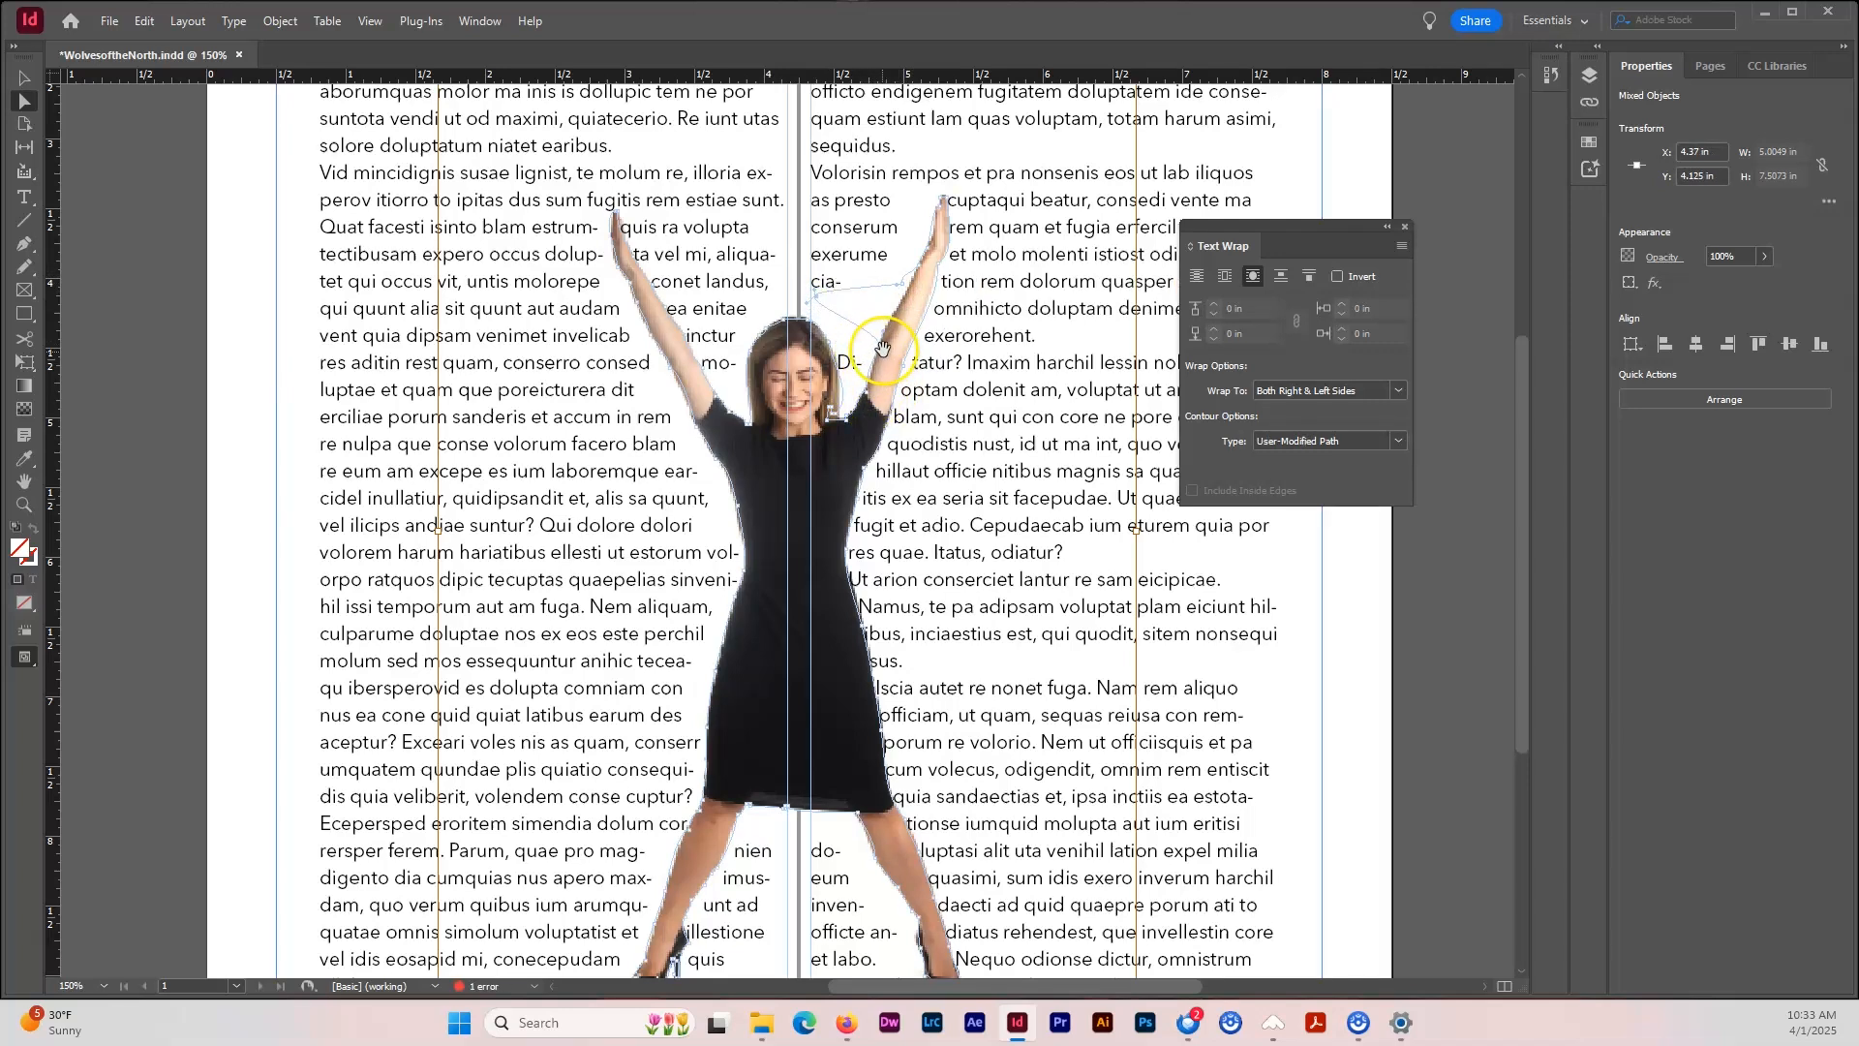
pyautogui.moveTo(877, 345); pyautogui.dragTo(844, 345)
pyautogui.moveTo(901, 287); pyautogui.dragTo(811, 189)
pyautogui.moveTo(919, 273); pyautogui.dragTo(897, 190)
pyautogui.moveTo(929, 255); pyautogui.dragTo(925, 200)
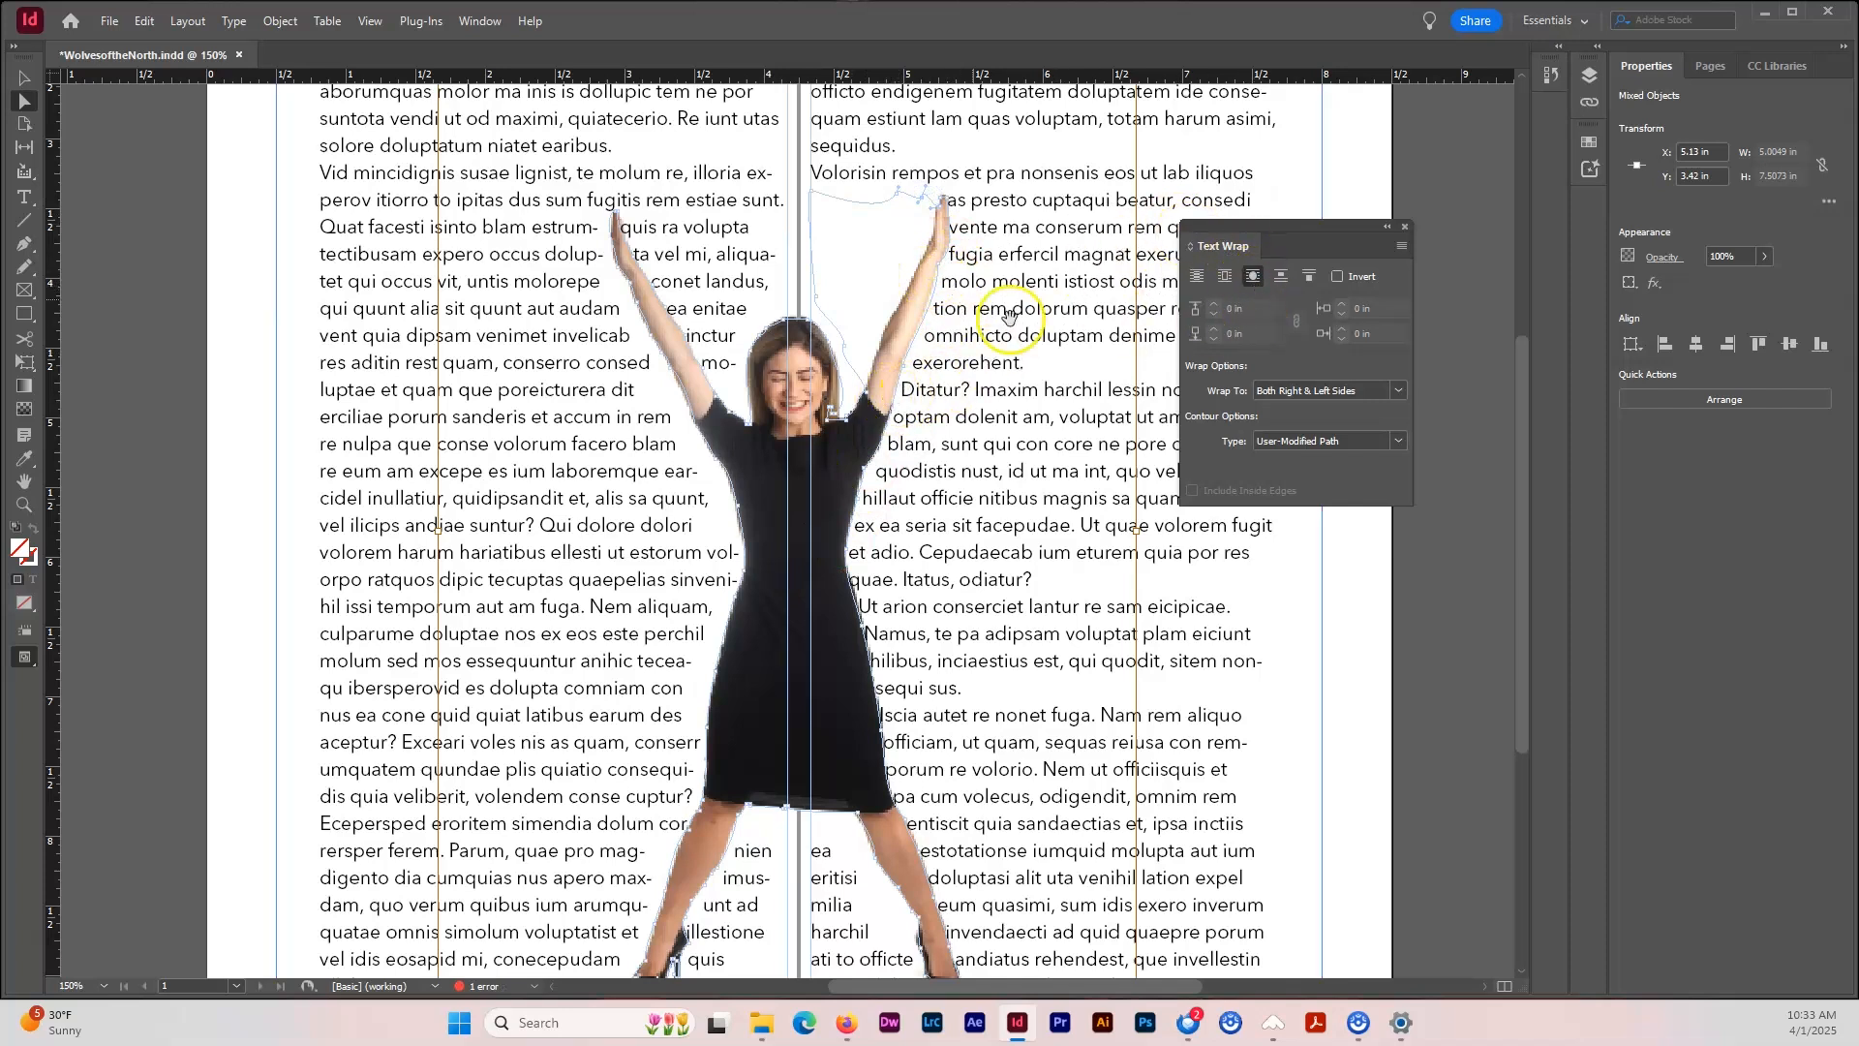
# Undo the manual contour point moves so the wrap uses the Select Subject contour.
pyautogui.hotkey('ctrl', 'z')
pyautogui.hotkey('ctrl', 'z')
pyautogui.hotkey('ctrl', 'z')
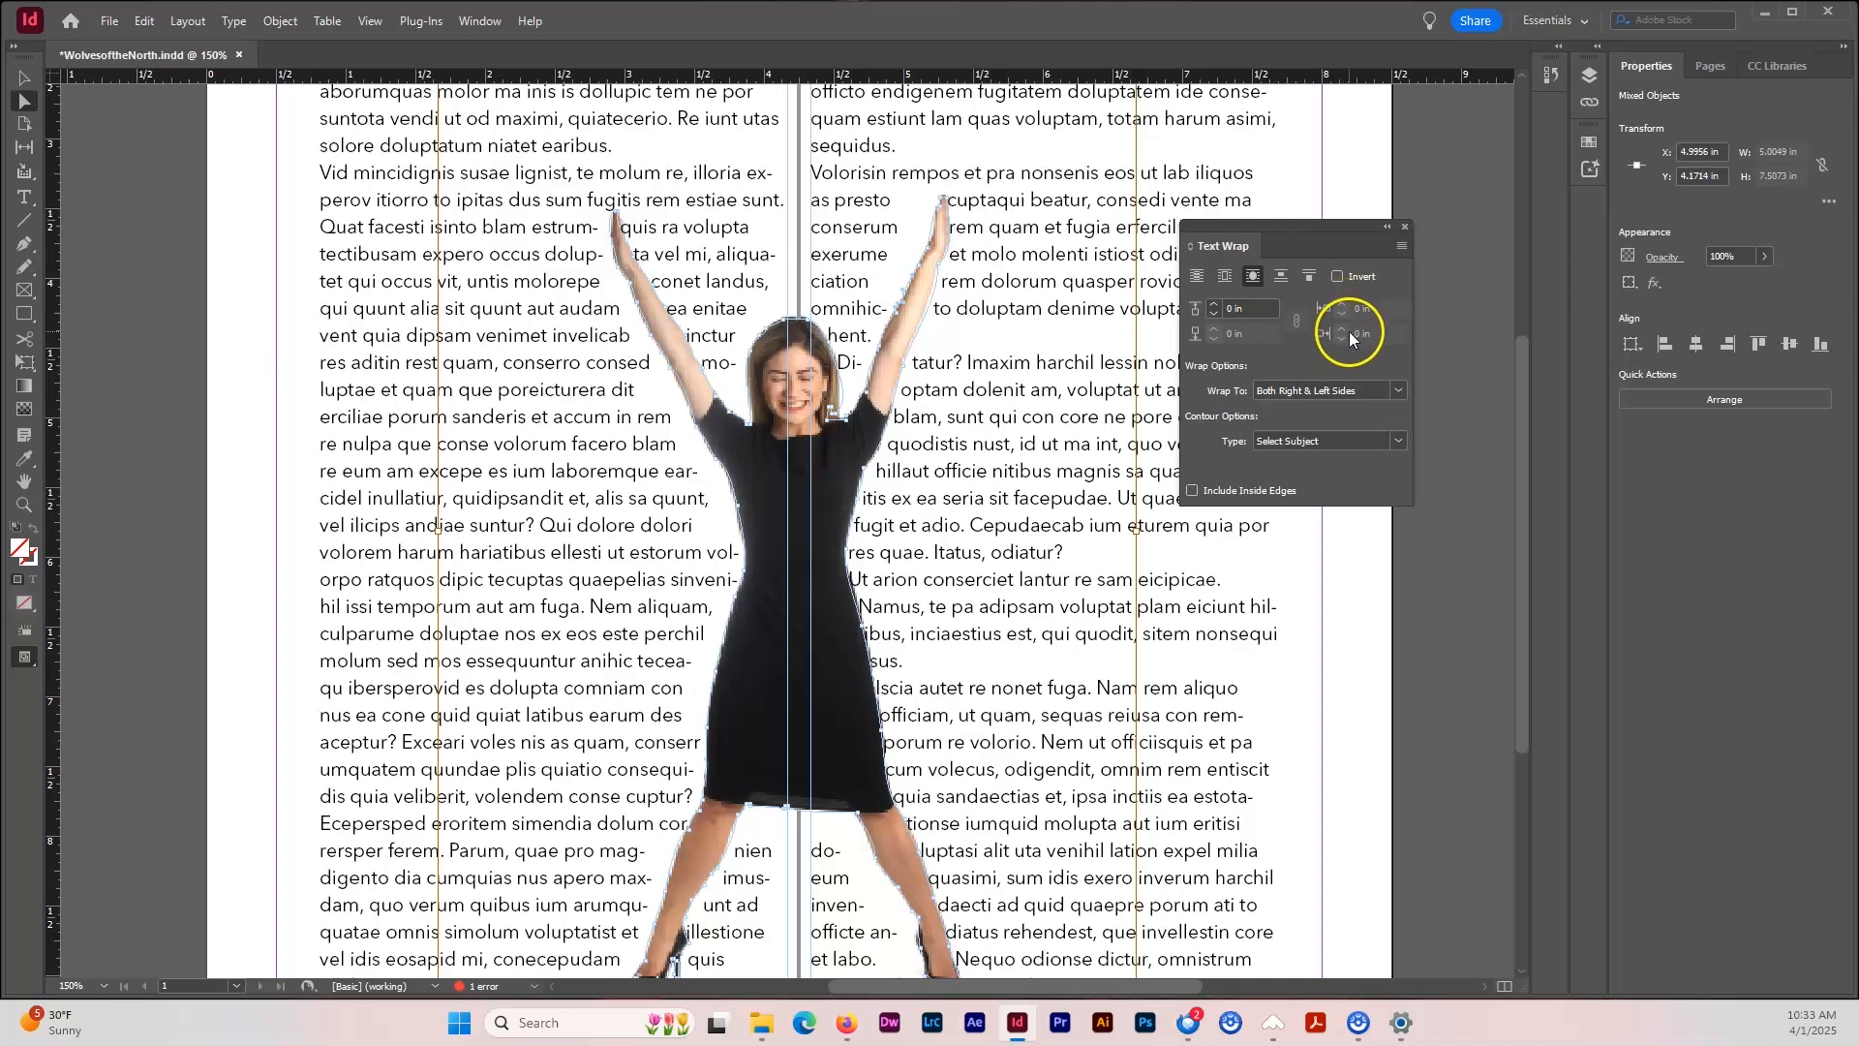
# Try a text wrap offset of 0.125 in around the woman, returning it to 0 in.
pyautogui.click(1215, 304)
pyautogui.click(1215, 304)
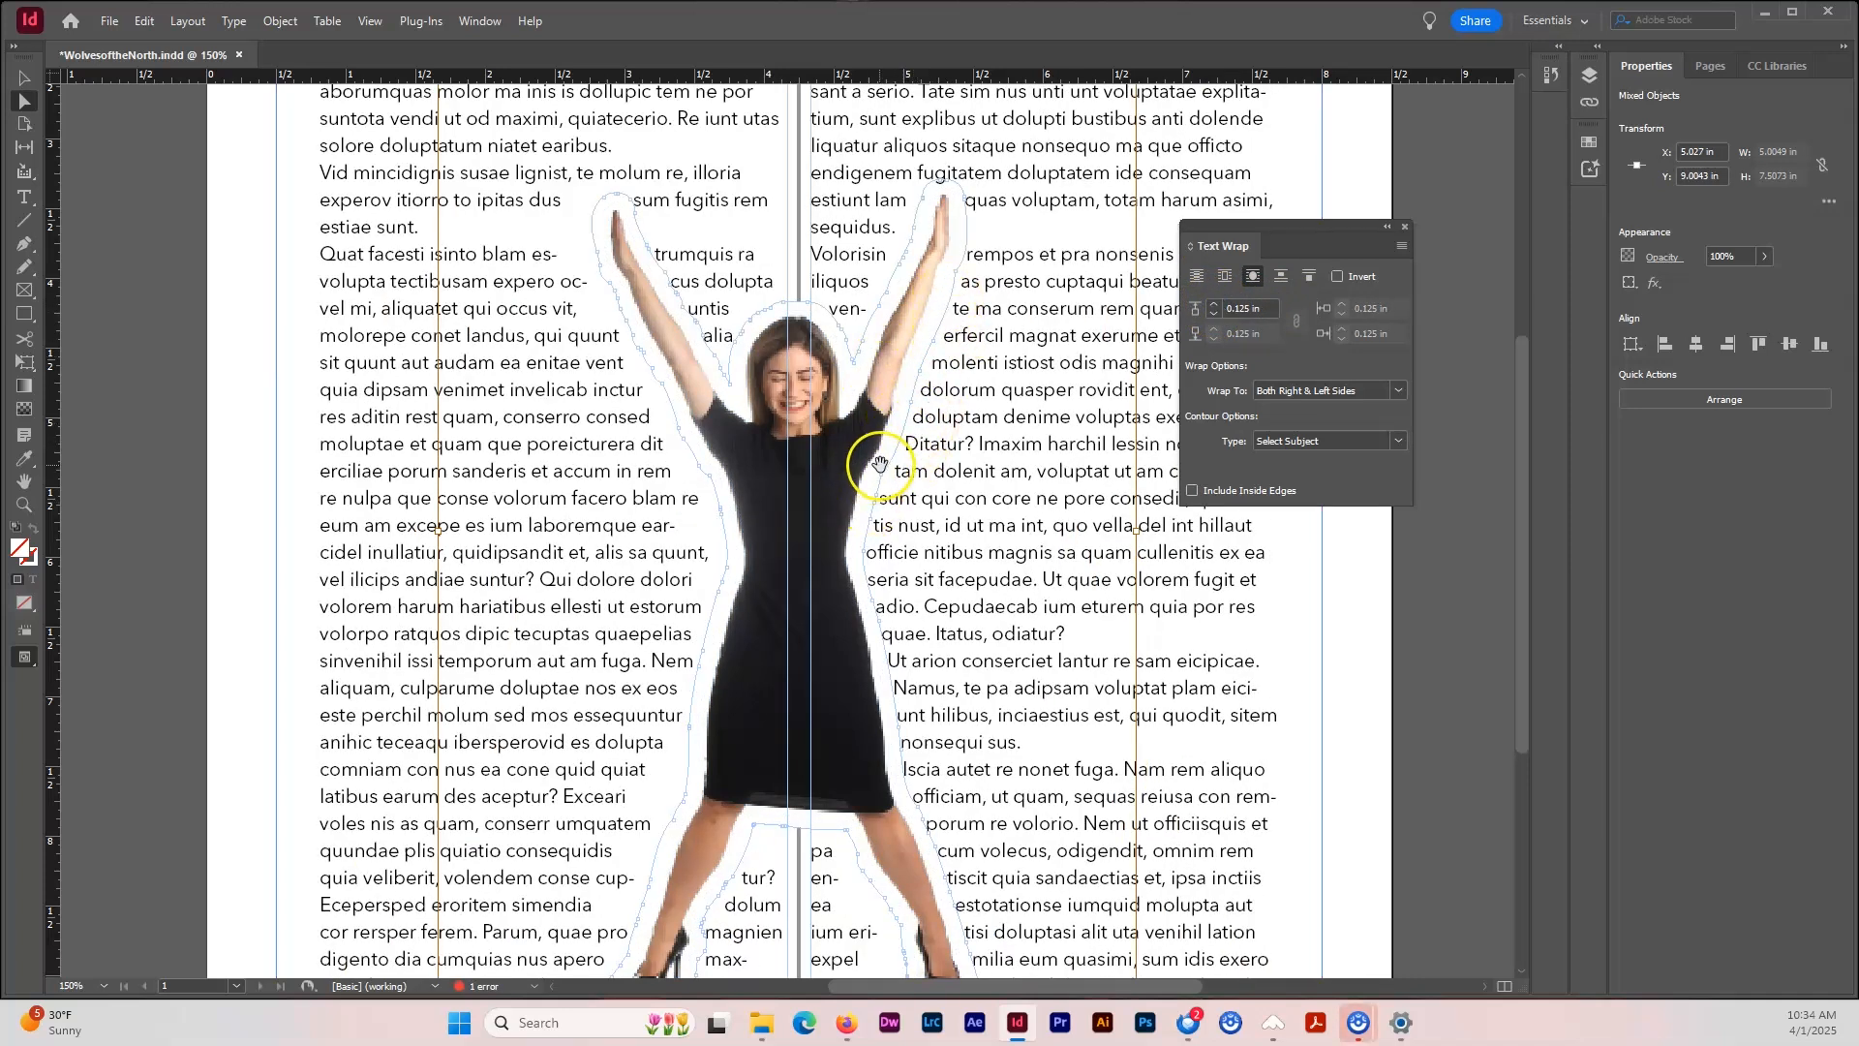
pyautogui.click(1216, 314)
pyautogui.click(1217, 314)
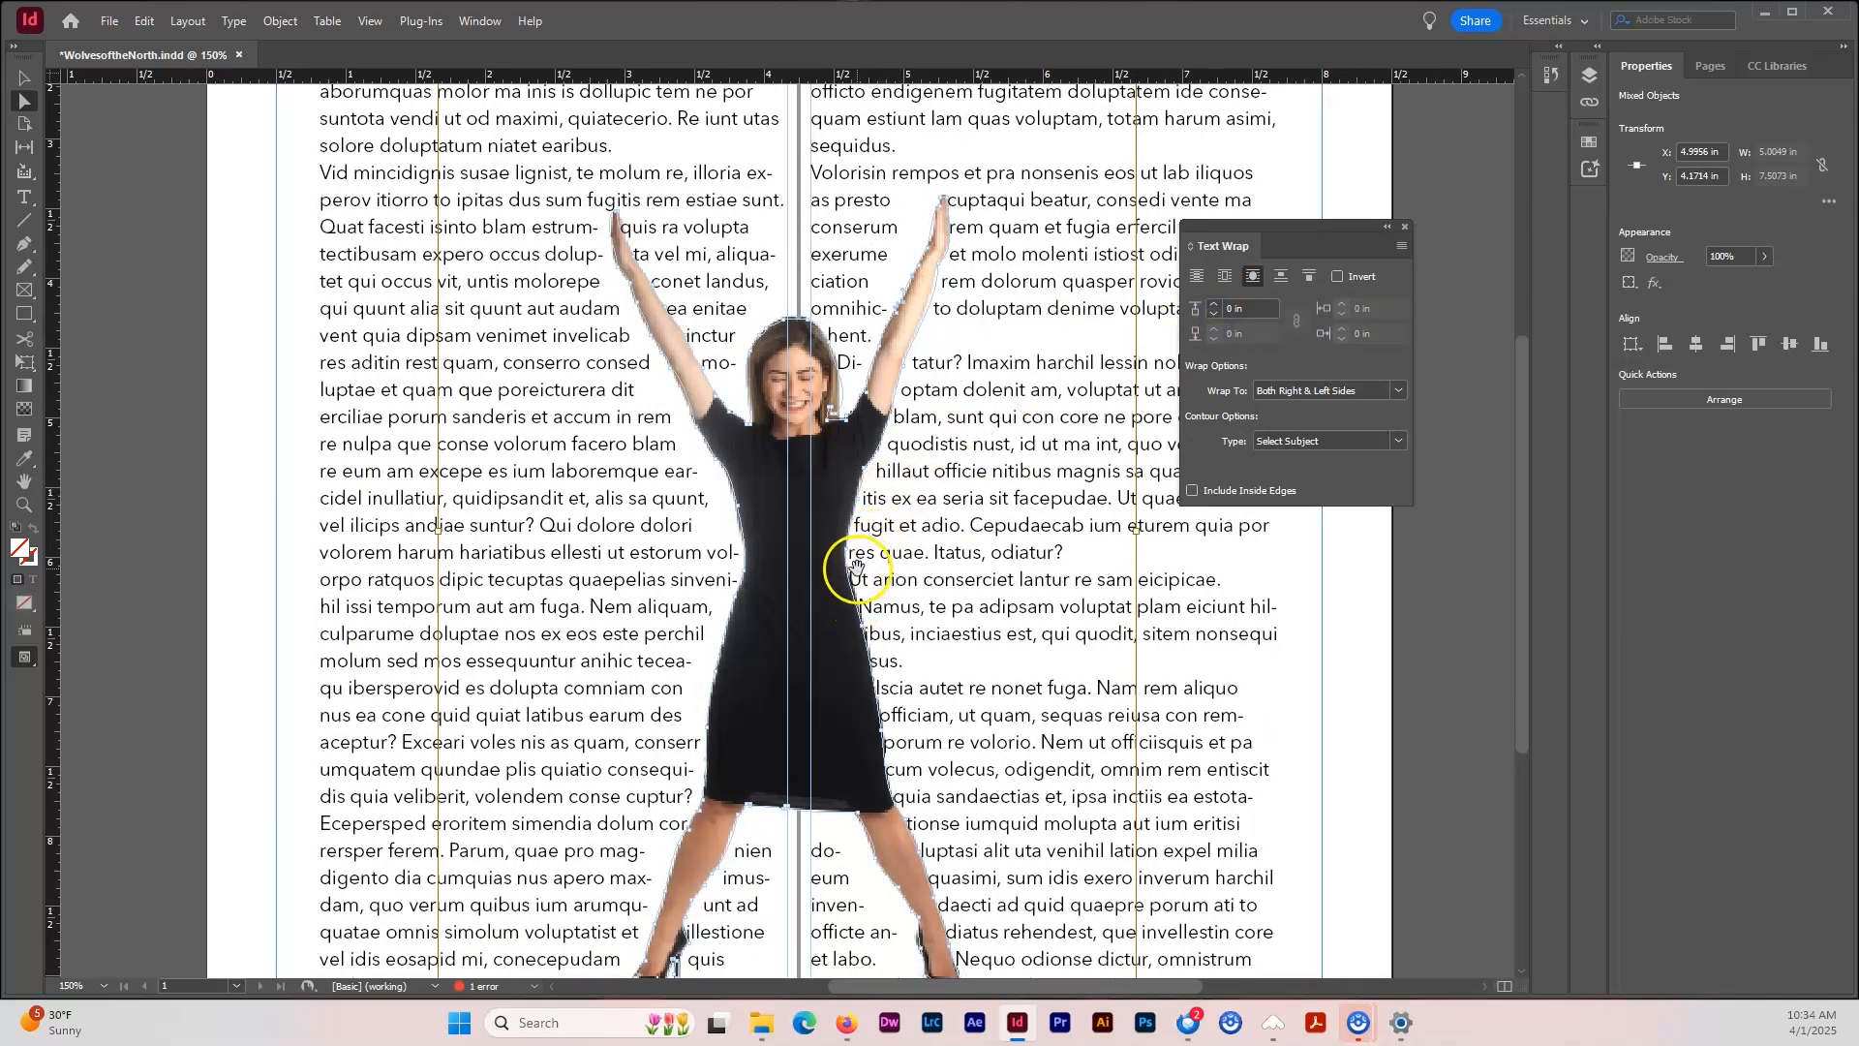
# Raise the text wrap offset to 0.125 in, and try lowering it to -0.125 in.
pyautogui.click(1213, 306)
pyautogui.click(1213, 308)
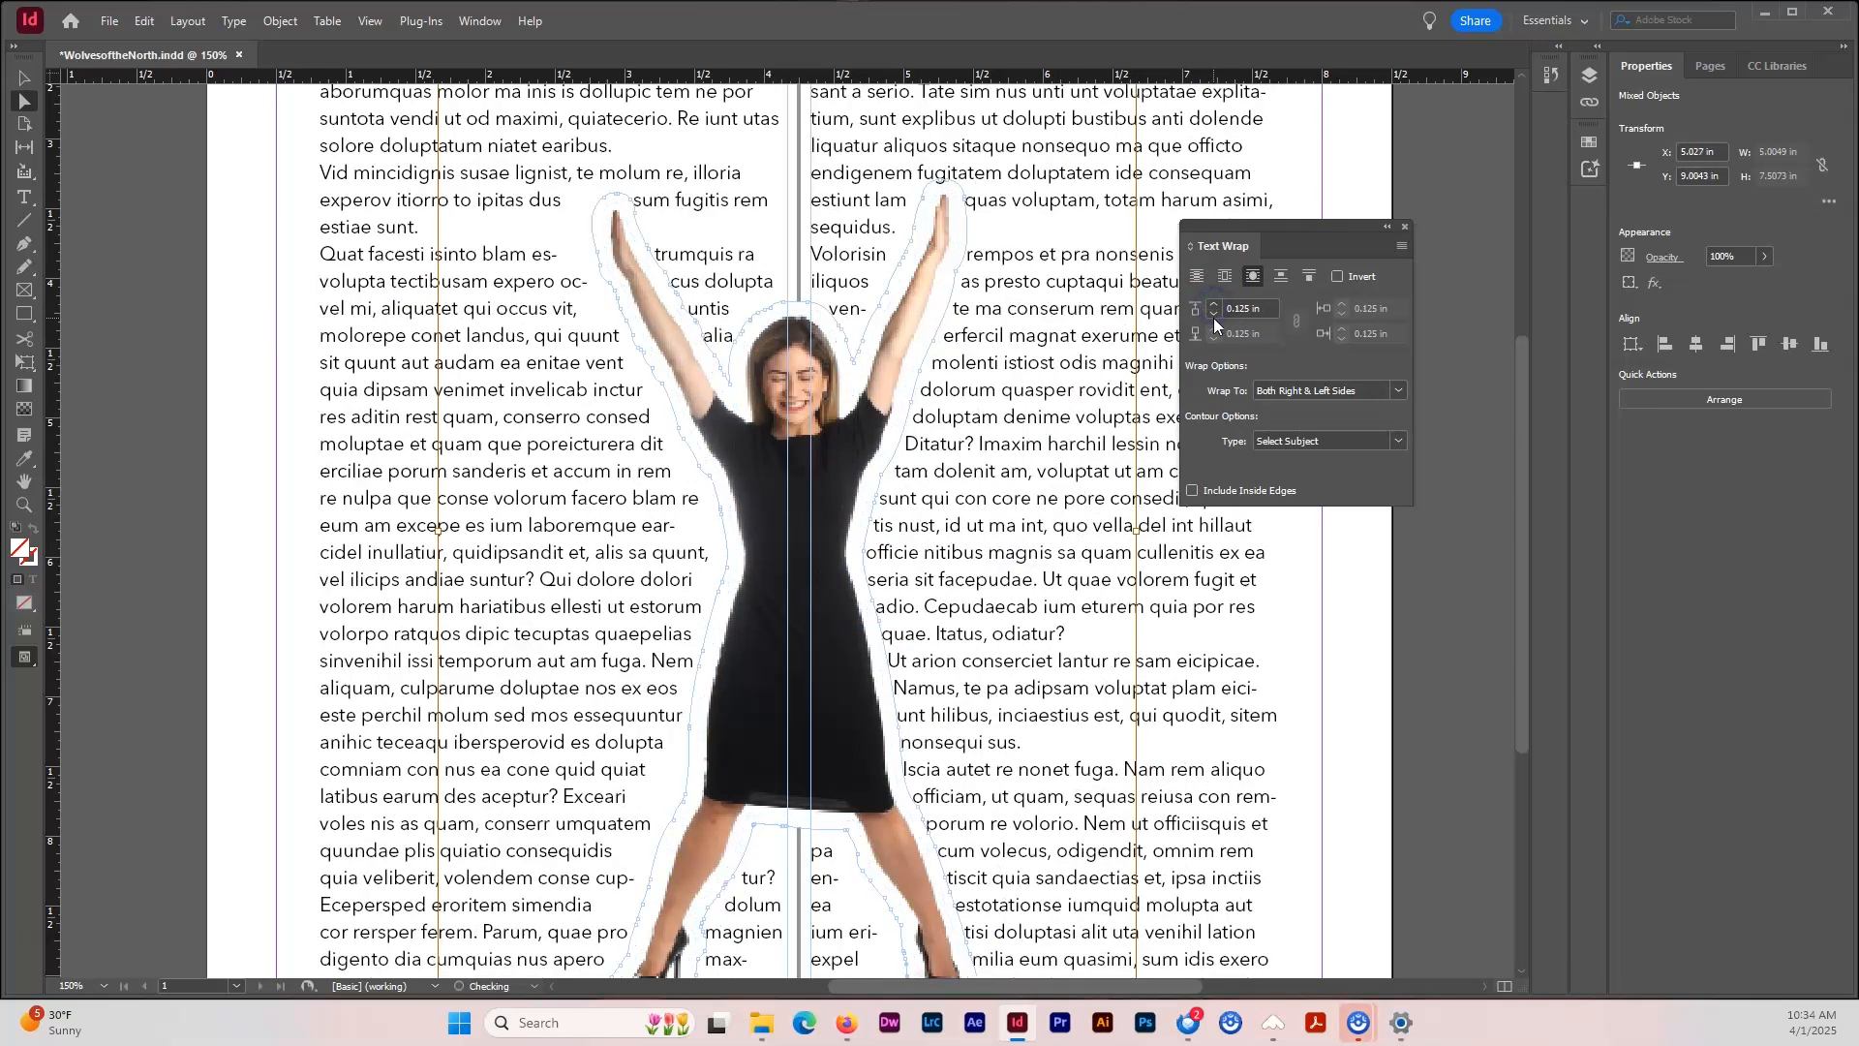
pyautogui.click(1214, 317)
pyautogui.click(1214, 317)
pyautogui.click(1214, 316)
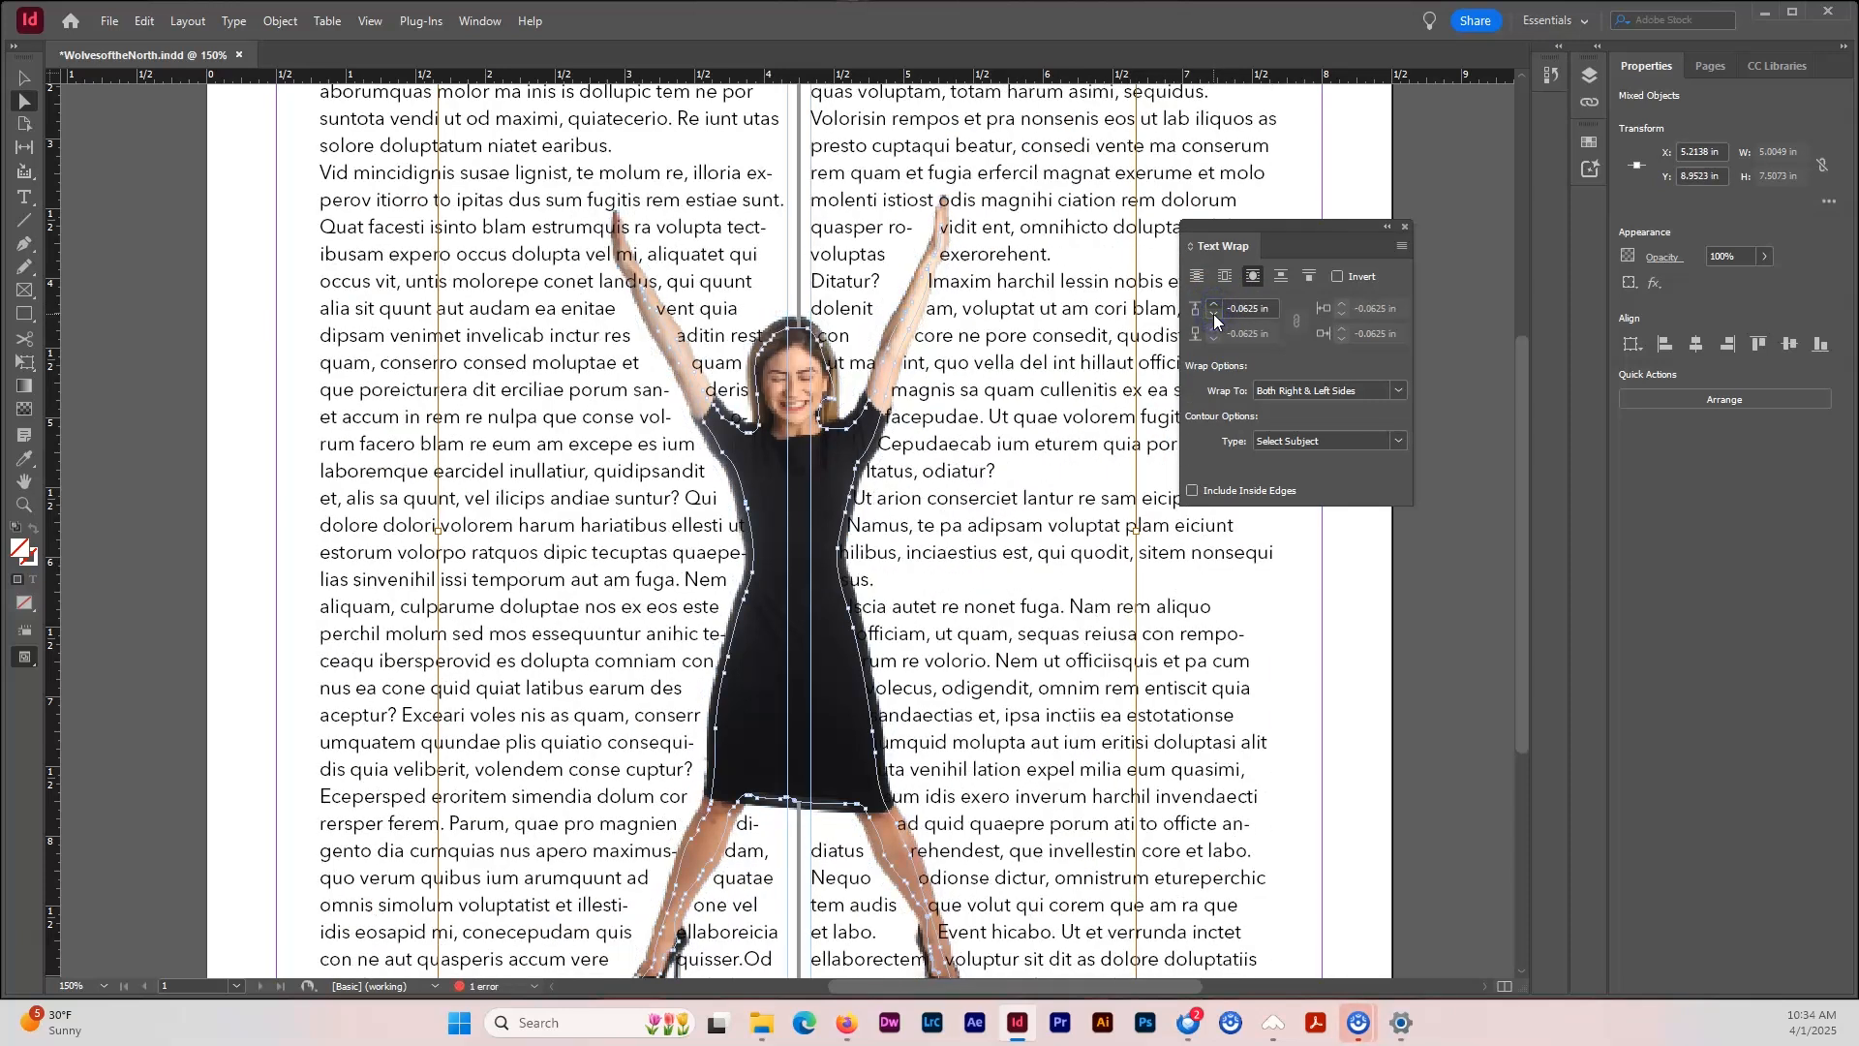
pyautogui.click(1214, 316)
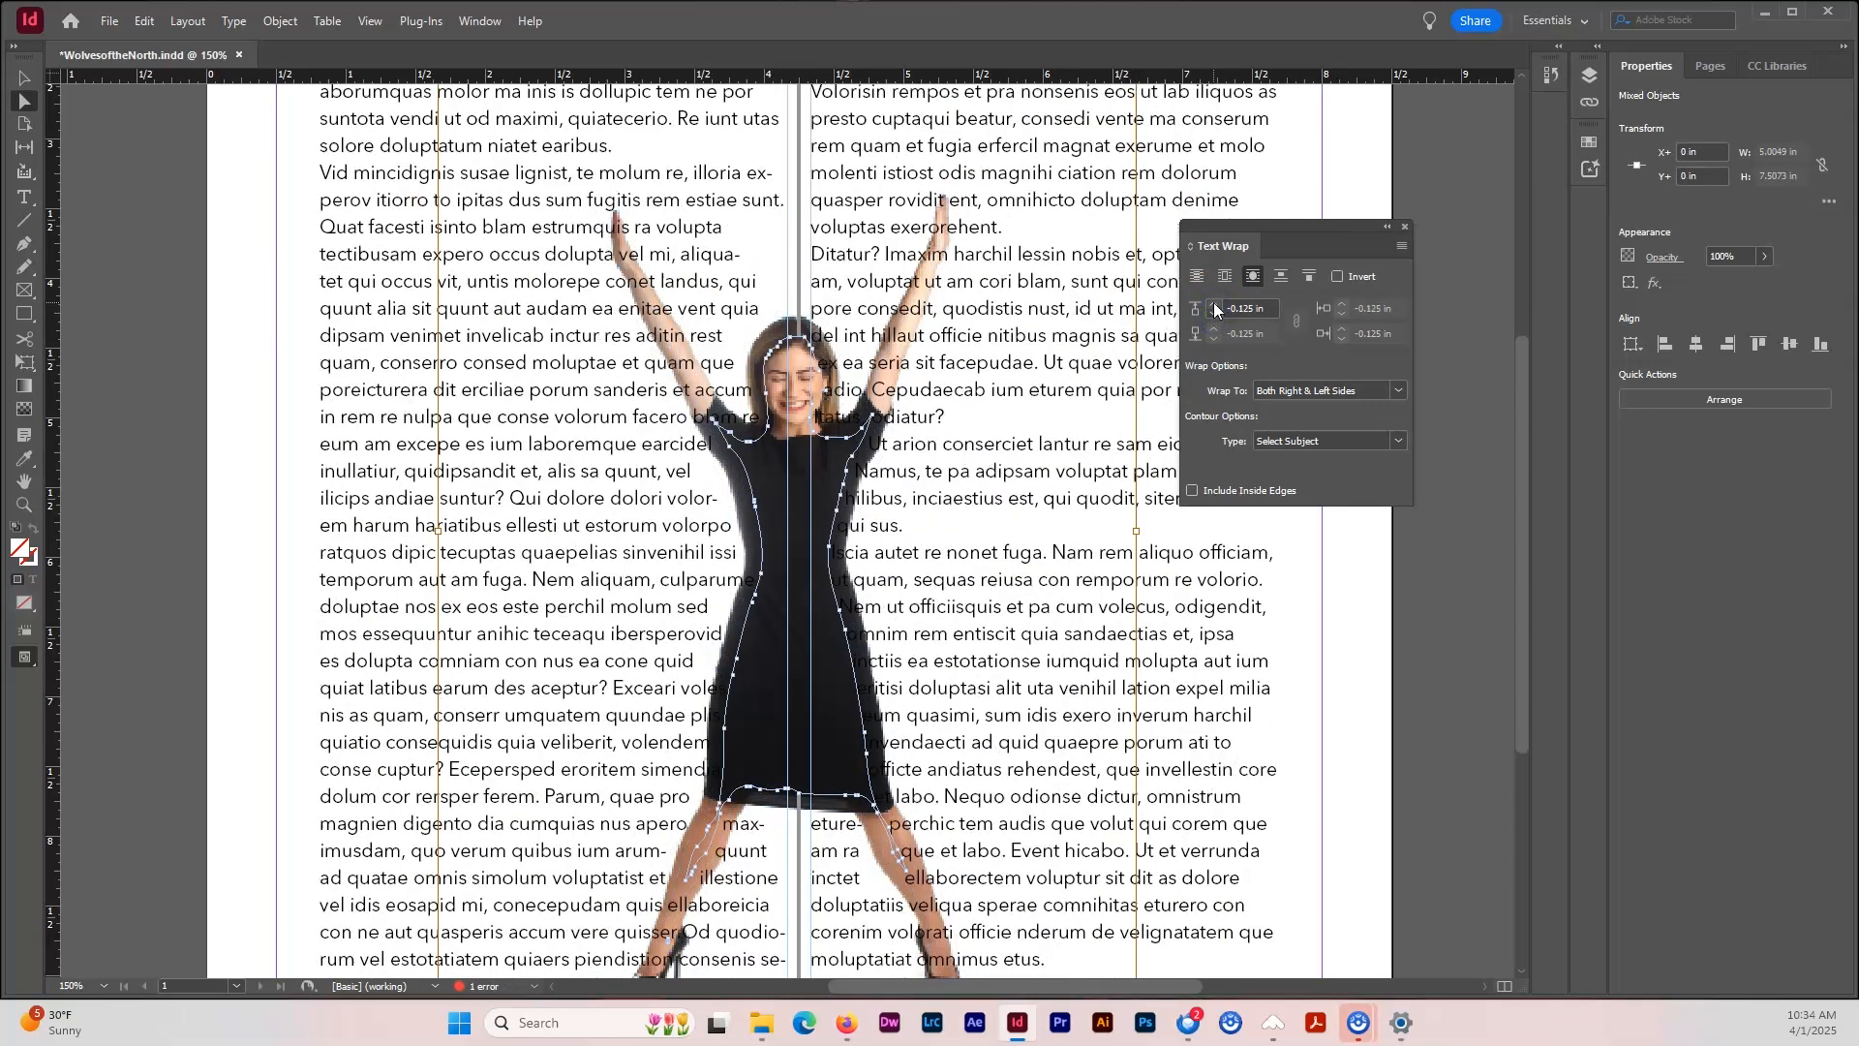
# Set the text wrap offset around the woman's contour to 0.125 in.
pyautogui.click(1214, 303)
pyautogui.click(1214, 303)
pyautogui.click(1214, 303)
pyautogui.click(1214, 303)
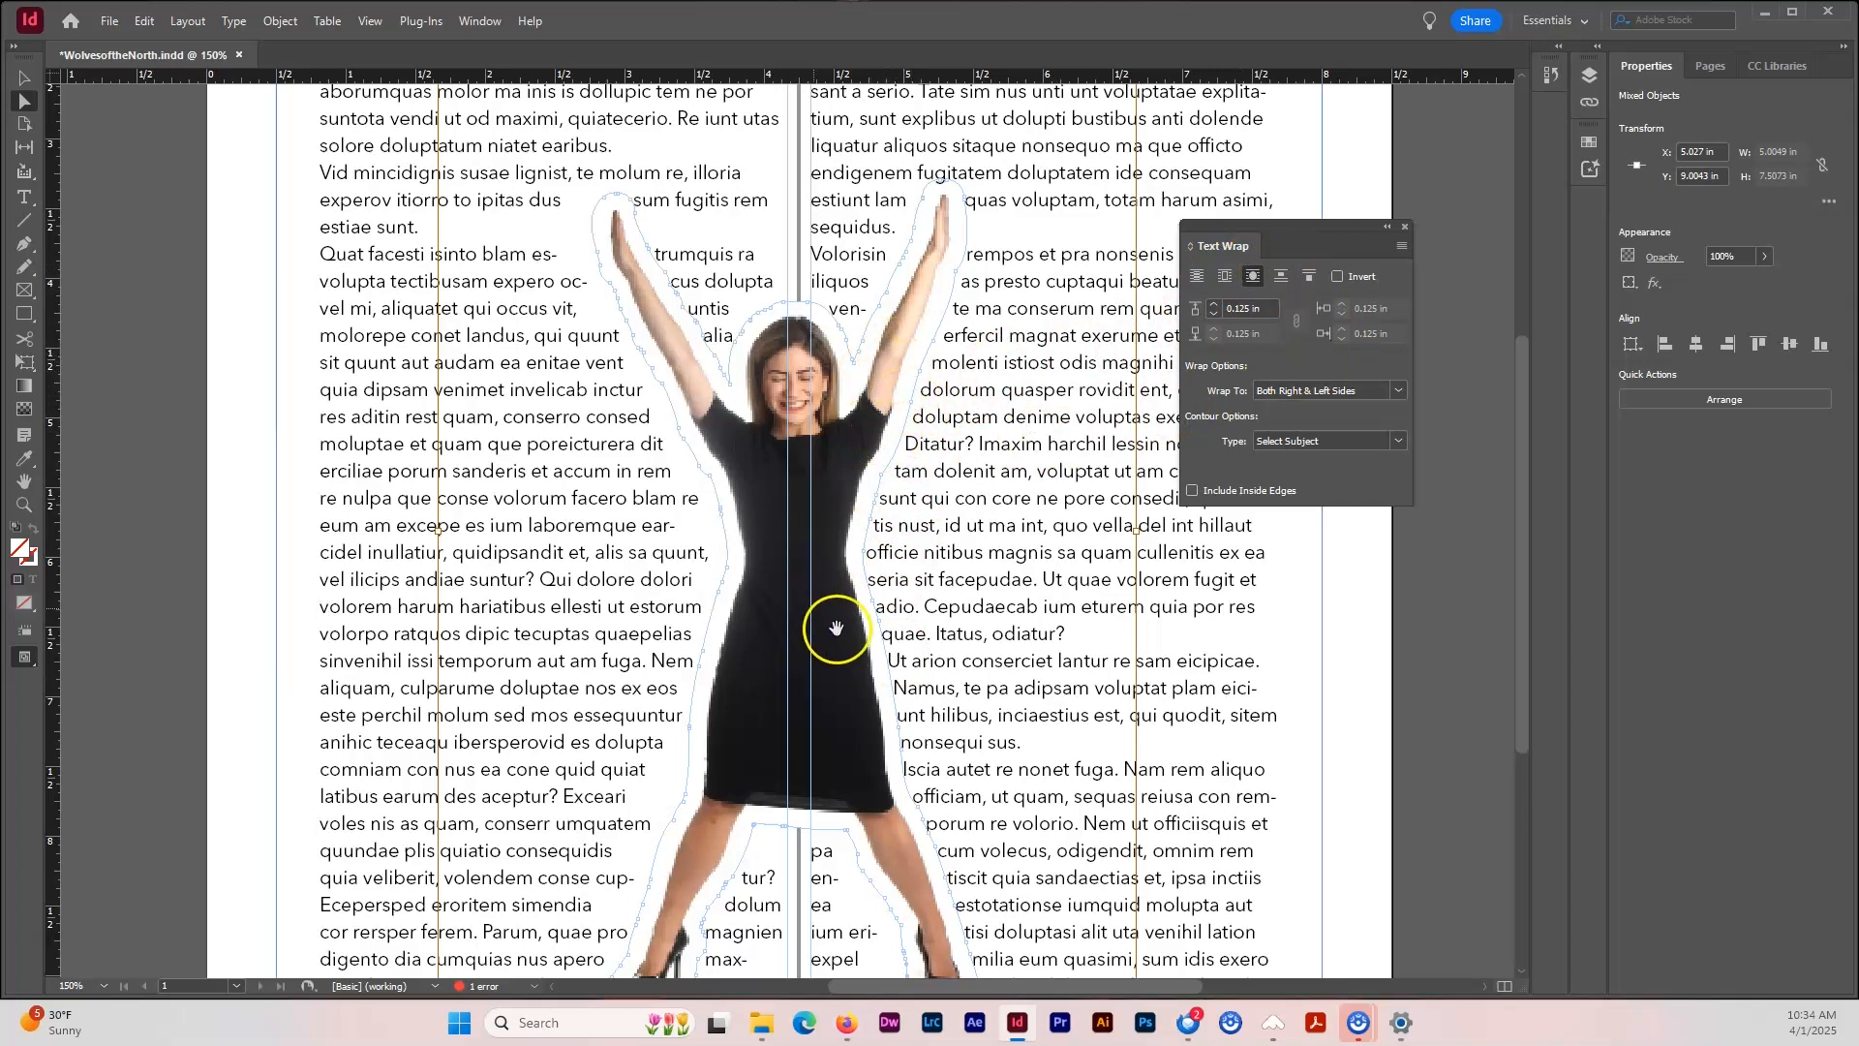
pyautogui.scroll(-3, 906, 746)
pyautogui.scroll(3, 906, 745)
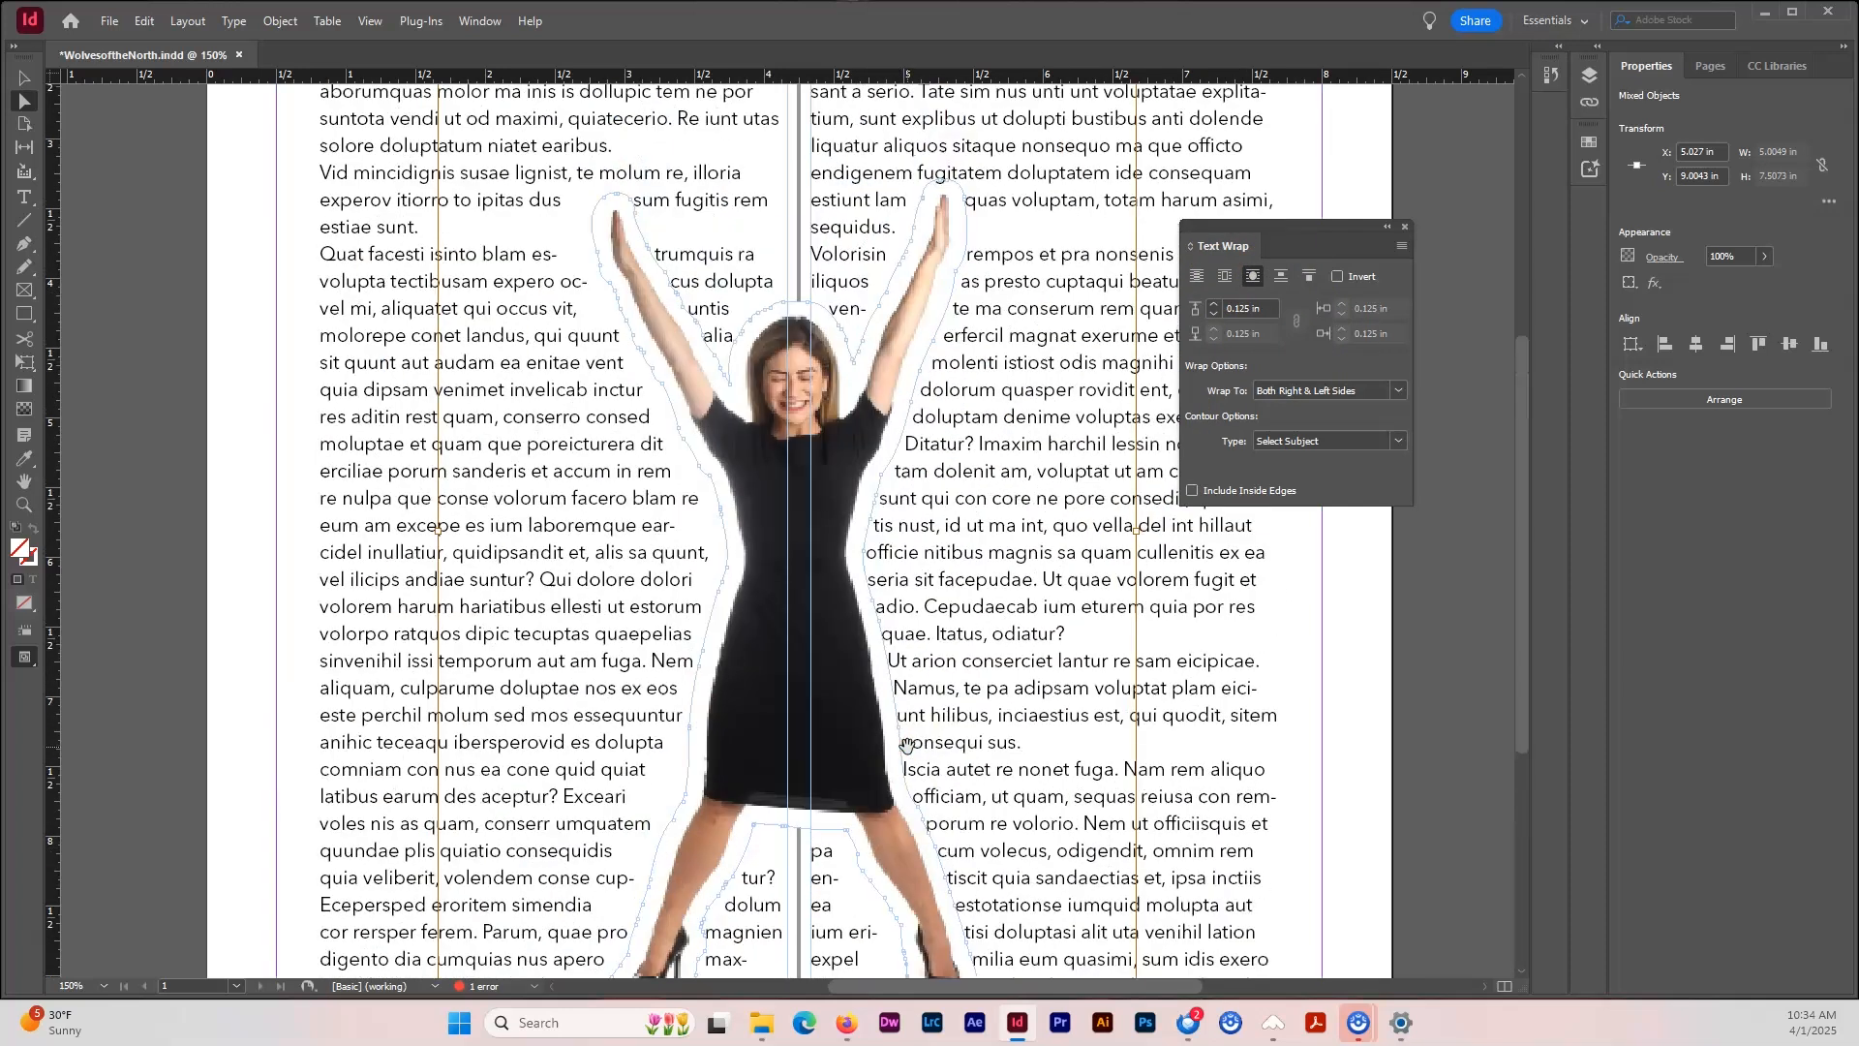
# Deselect the photo and review the text wrap on the whole page.
pyautogui.click(1403, 659)
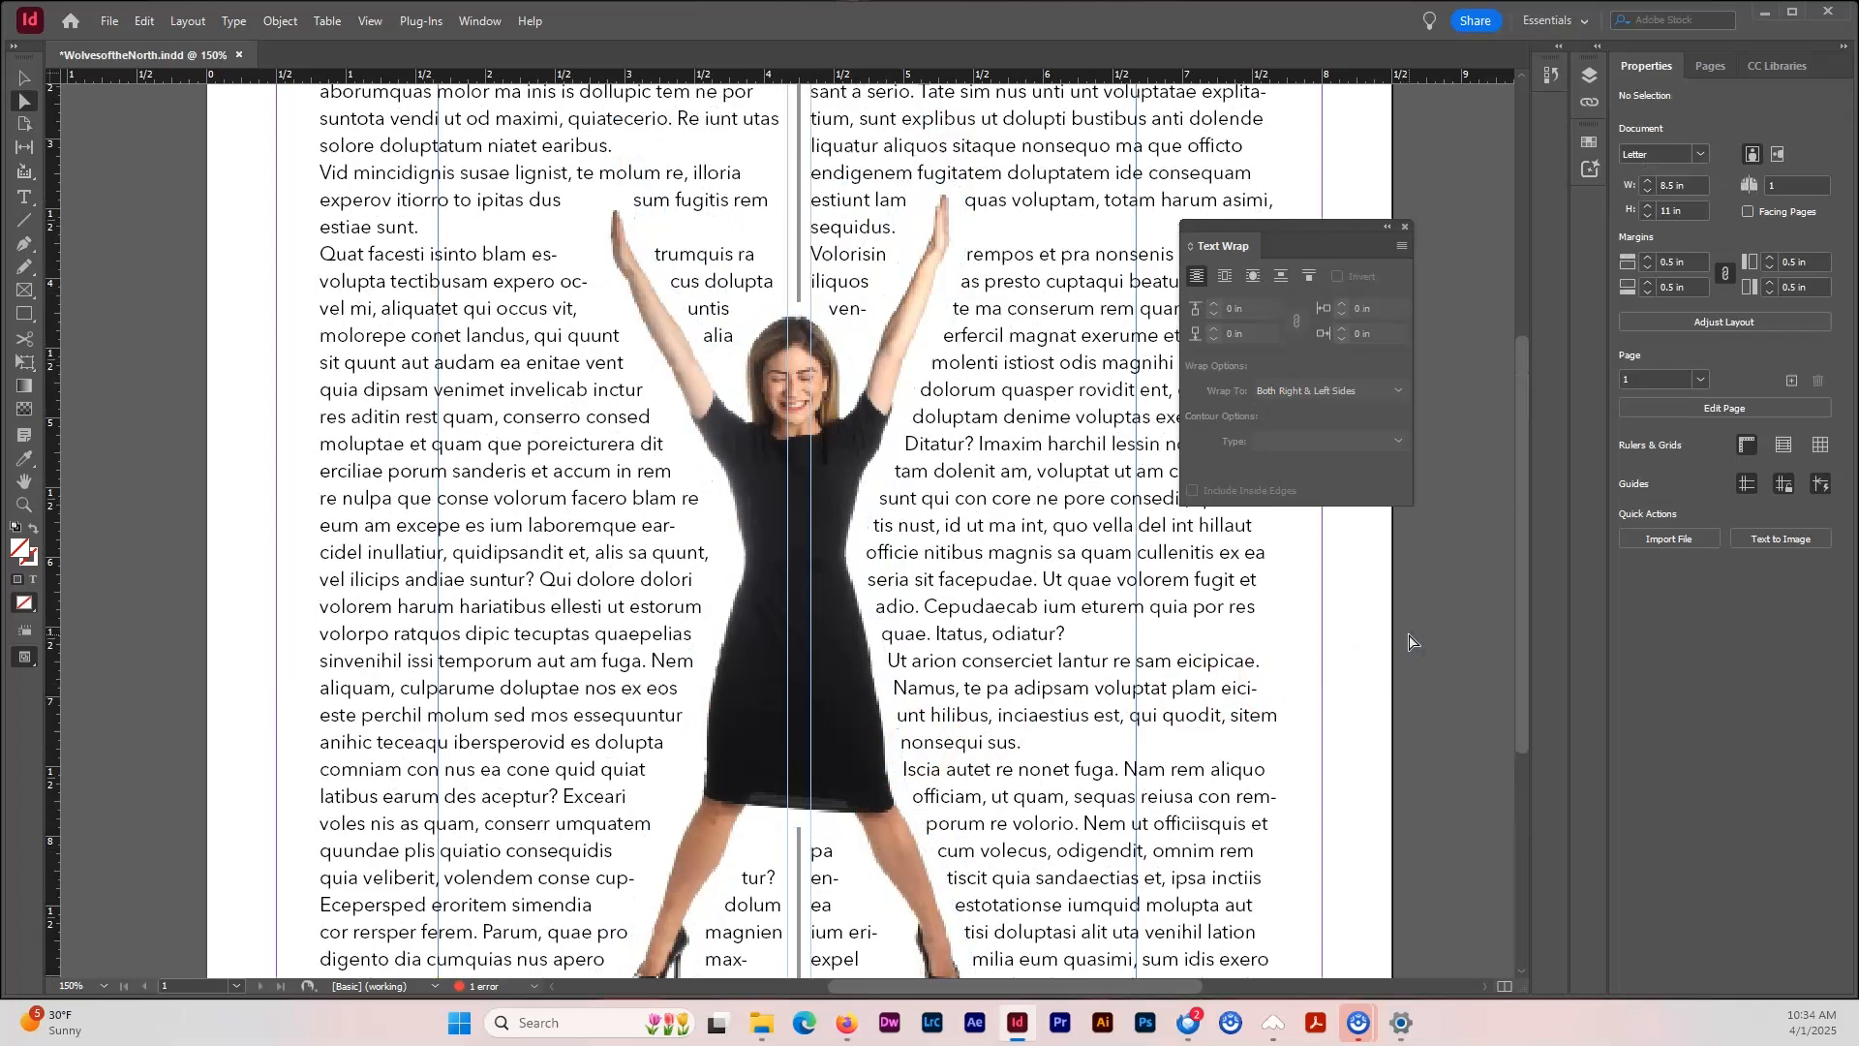
pyautogui.hotkey('ctrl', '-')
pyautogui.hotkey('ctrl', '-')
pyautogui.hotkey('ctrl', '-')
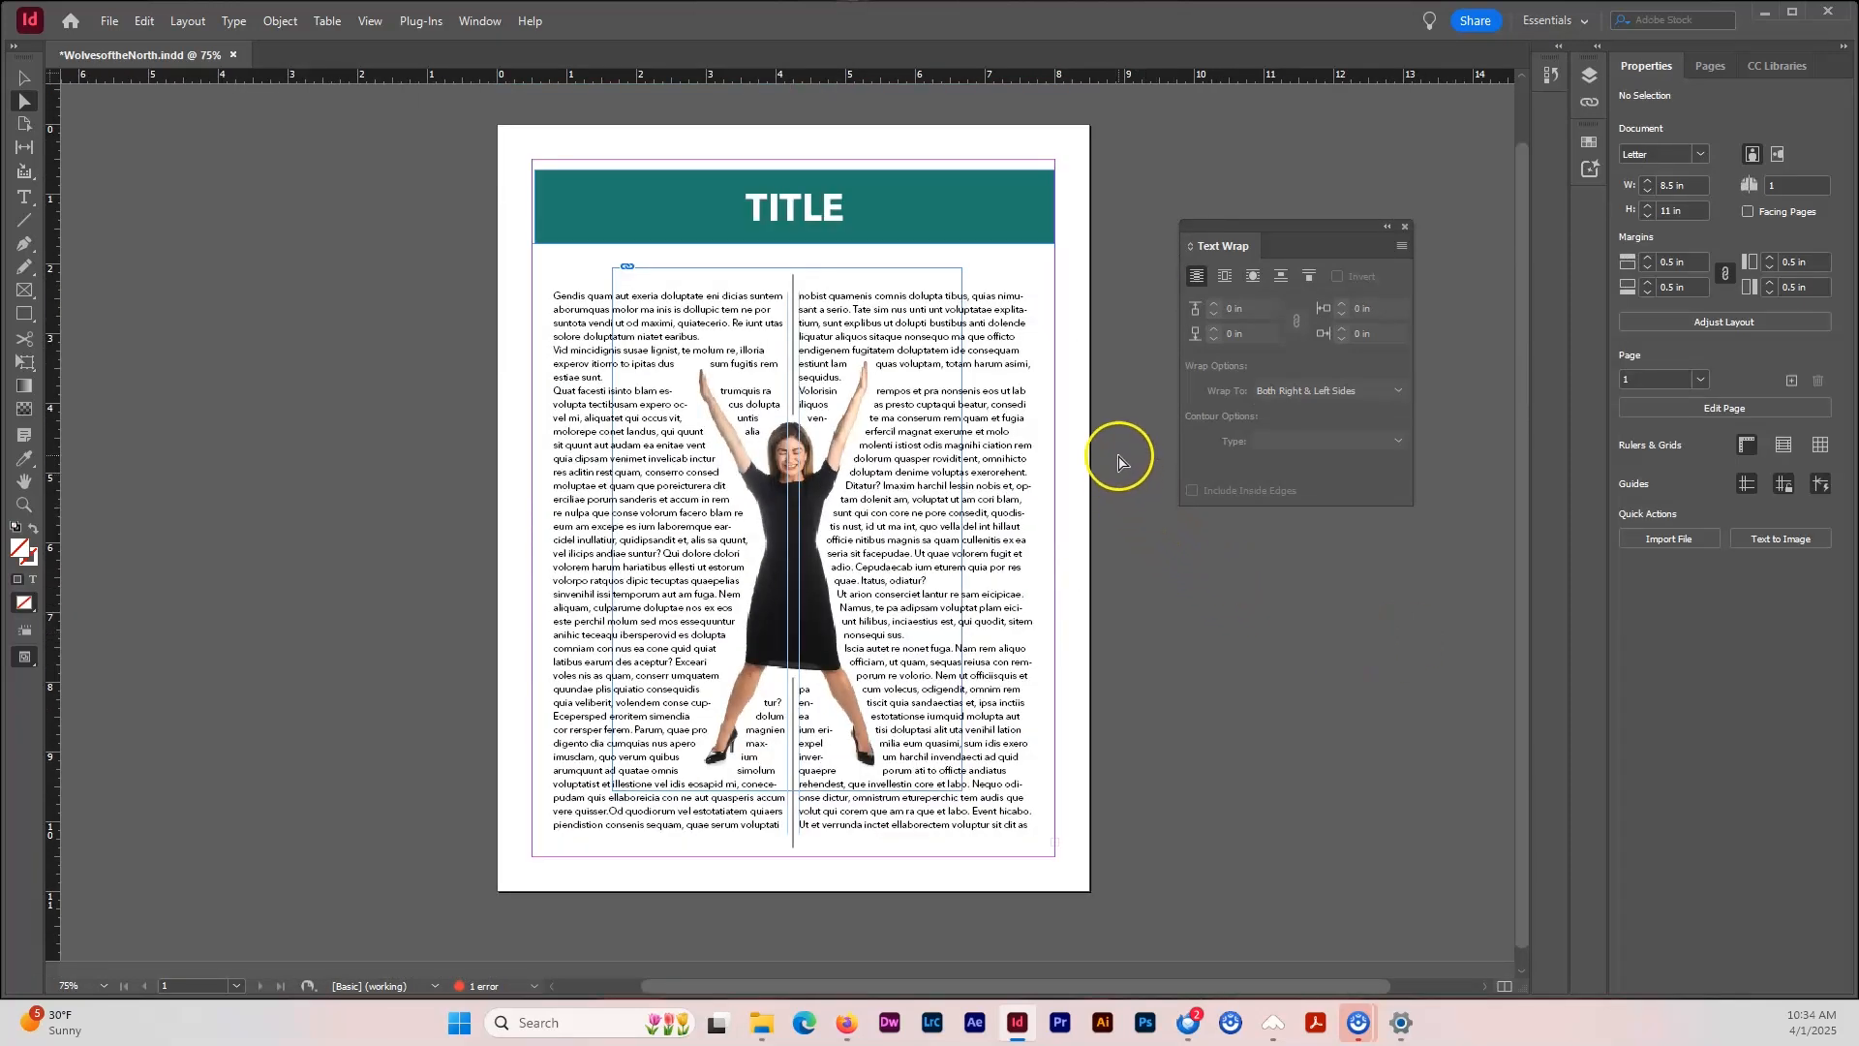